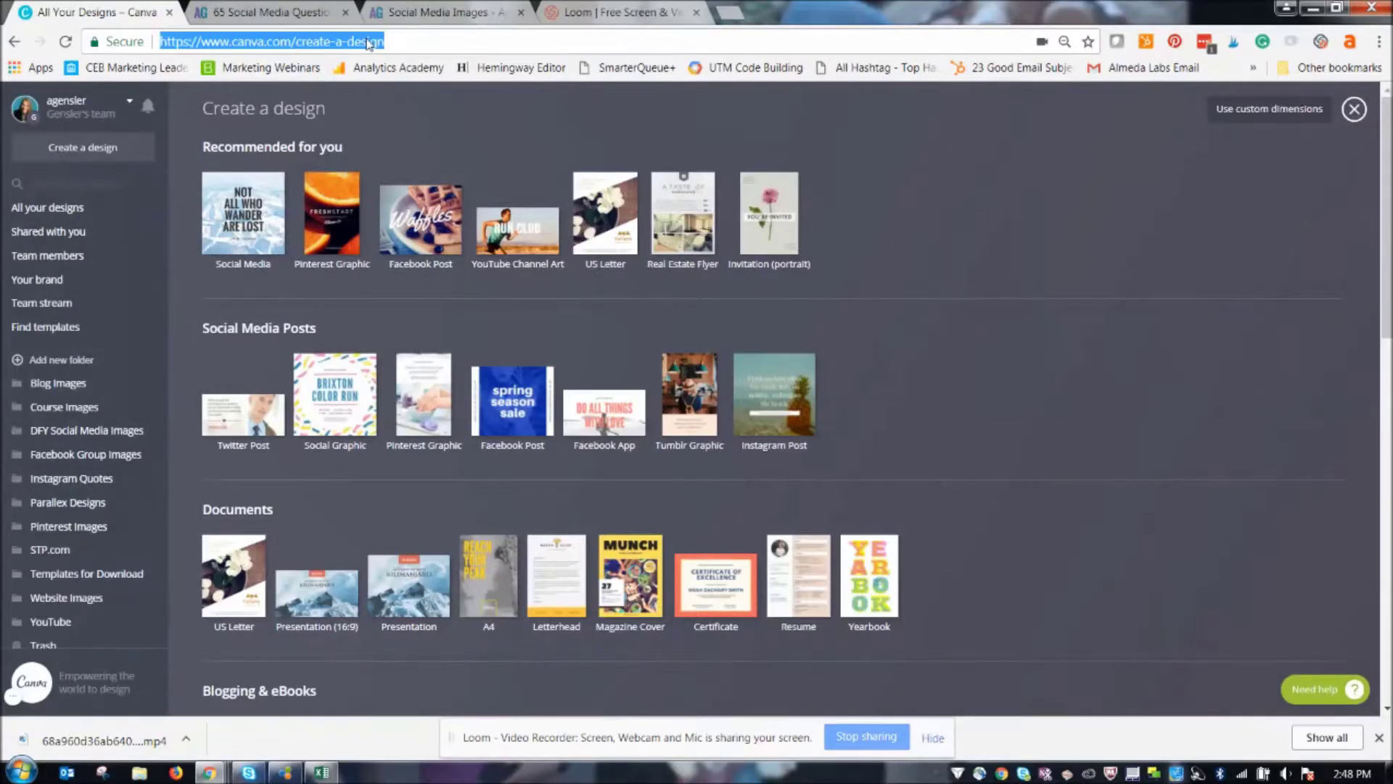
- Highlight the site's base web address in the address bar, then clear the highlight
{"action": "left_click", "coordinate": [243, 45]}
{"action": "left_click_drag", "start_coordinate": [299, 41], "coordinate": [164, 42]}
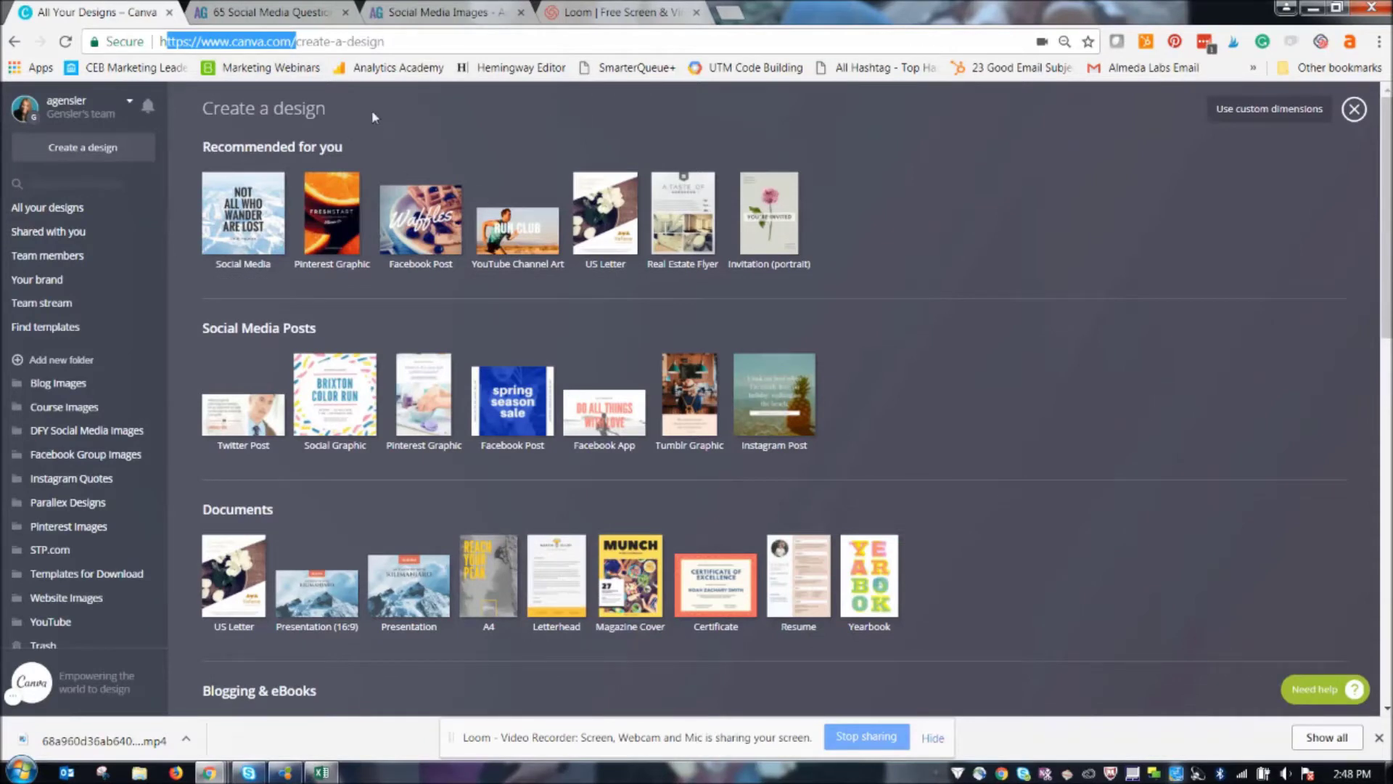
{"action": "left_click", "coordinate": [326, 110]}
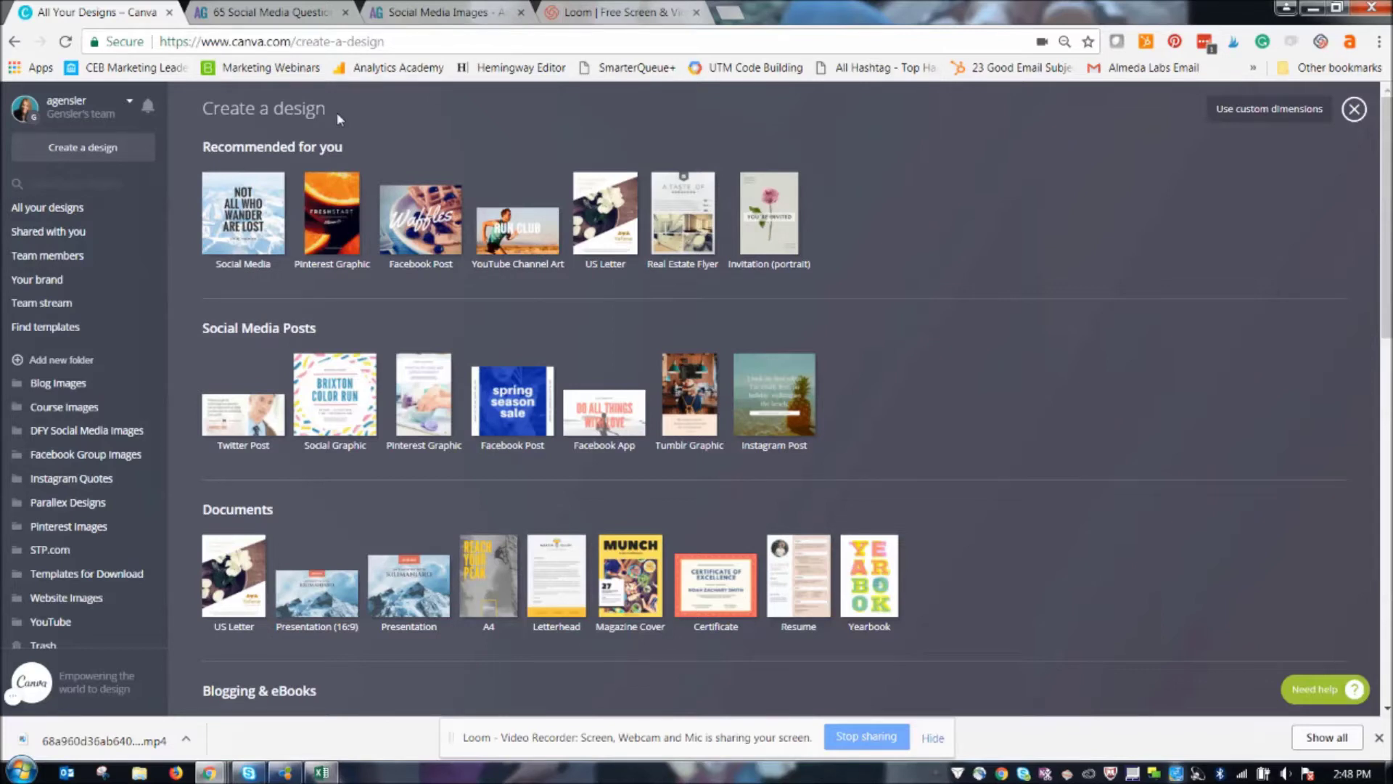
- Dismiss Chrome's download bar and the Loom screen-sharing notice, then browse the design types
{"action": "left_click", "coordinate": [1378, 738]}
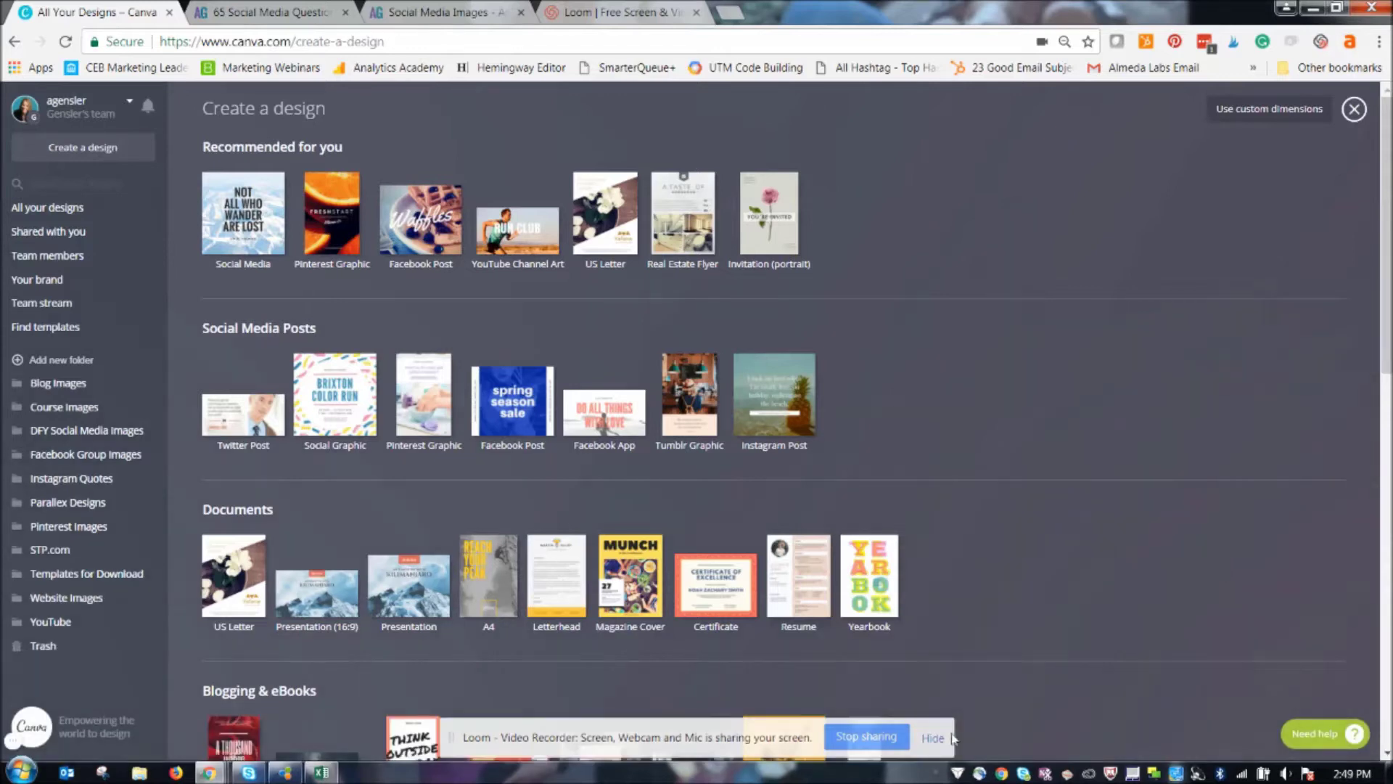
{"action": "left_click", "coordinate": [933, 738]}
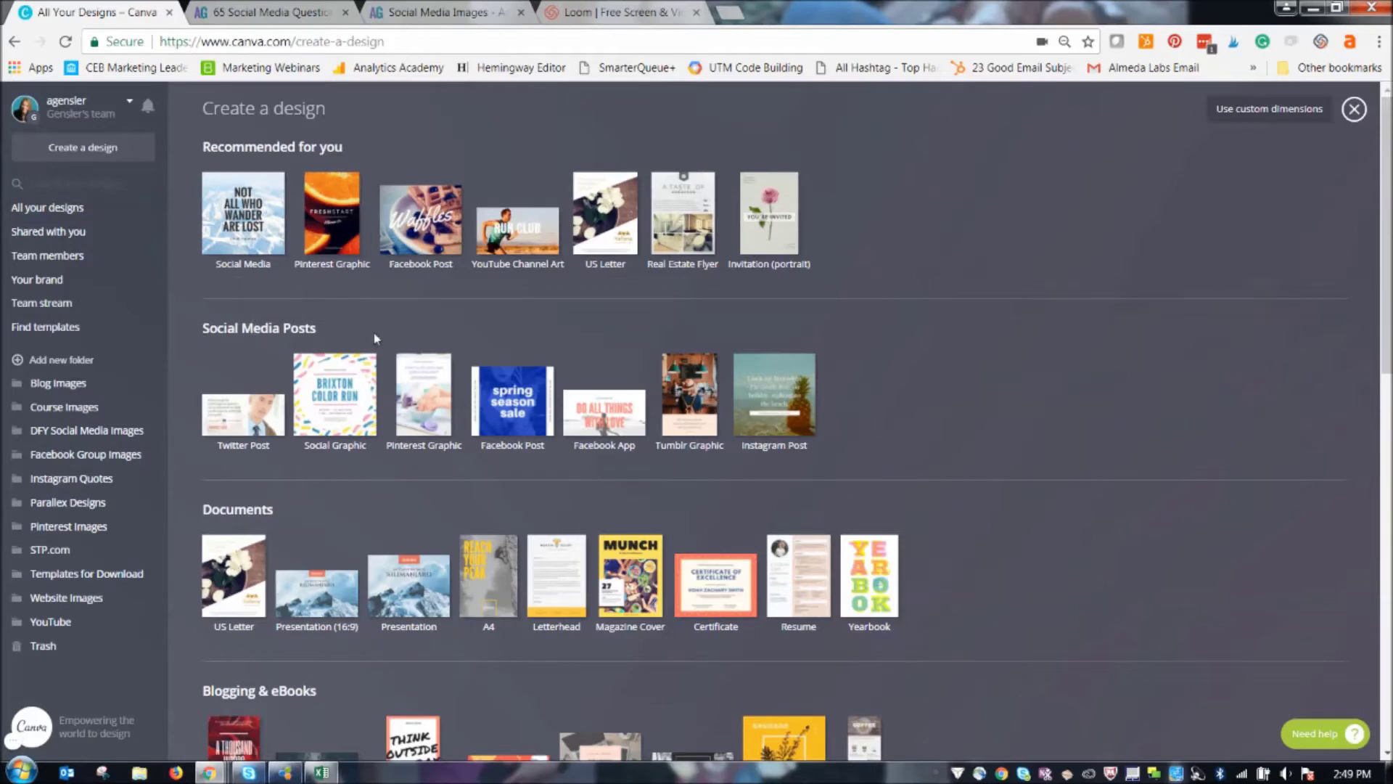
{"action": "scroll", "coordinate": [373, 488], "scroll_direction": "down", "scroll_amount": 3}
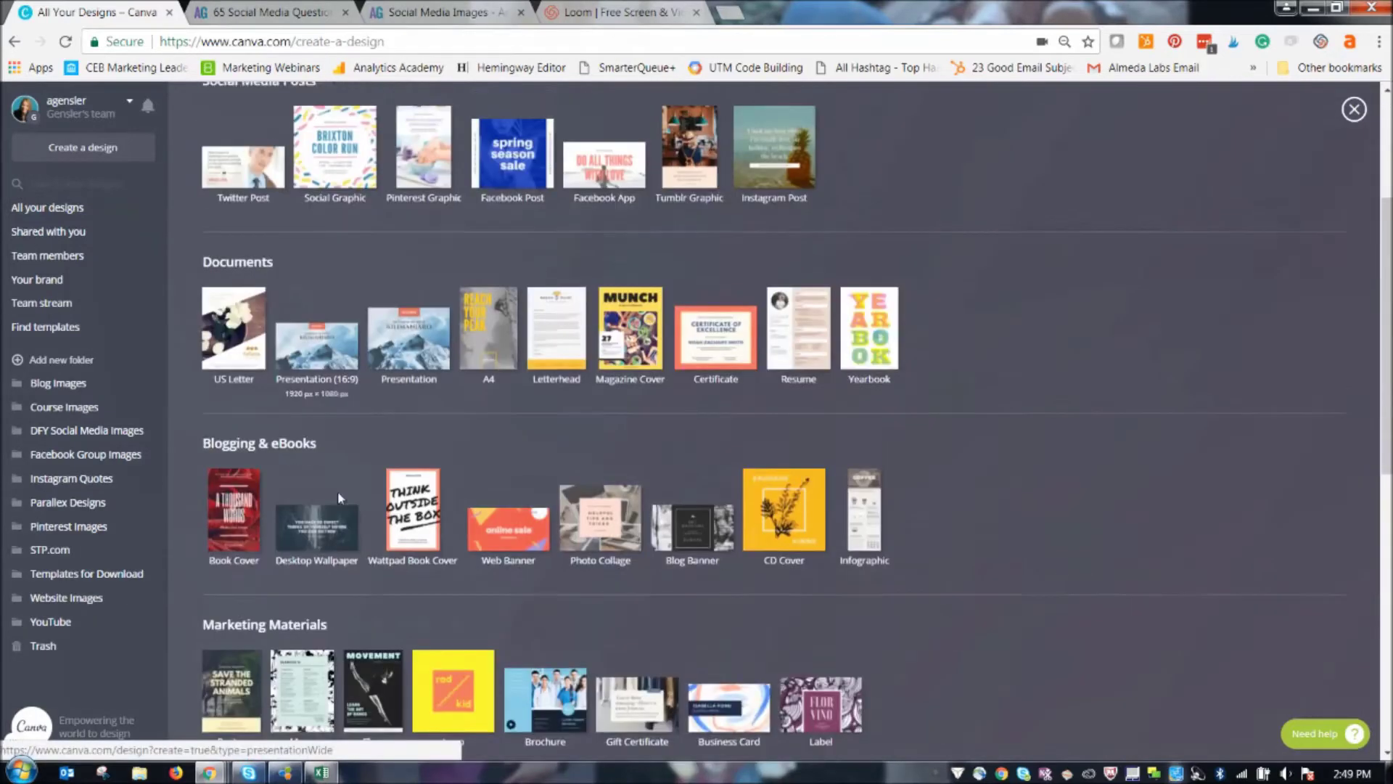
{"action": "scroll", "coordinate": [339, 498], "scroll_direction": "down", "scroll_amount": 3}
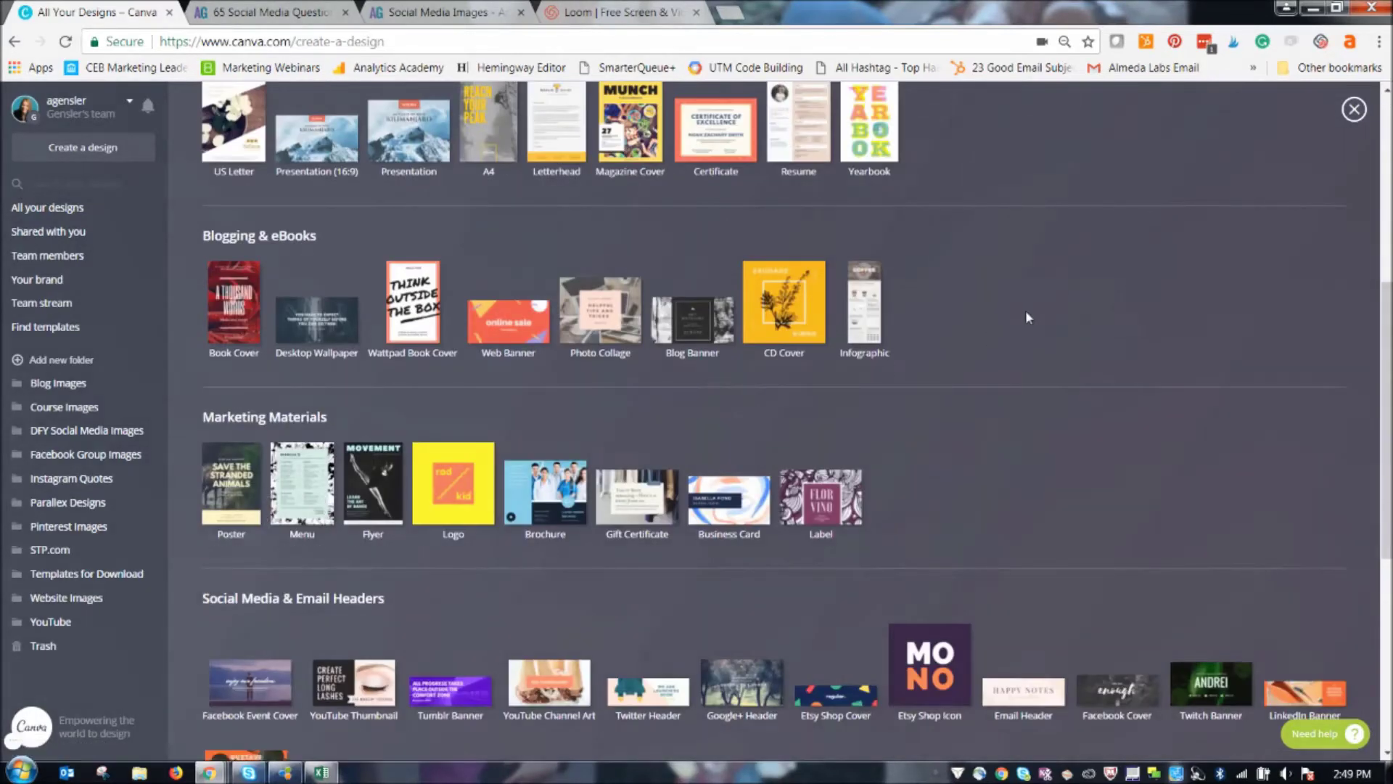
{"action": "scroll", "coordinate": [1025, 311], "scroll_direction": "up", "scroll_amount": 6}
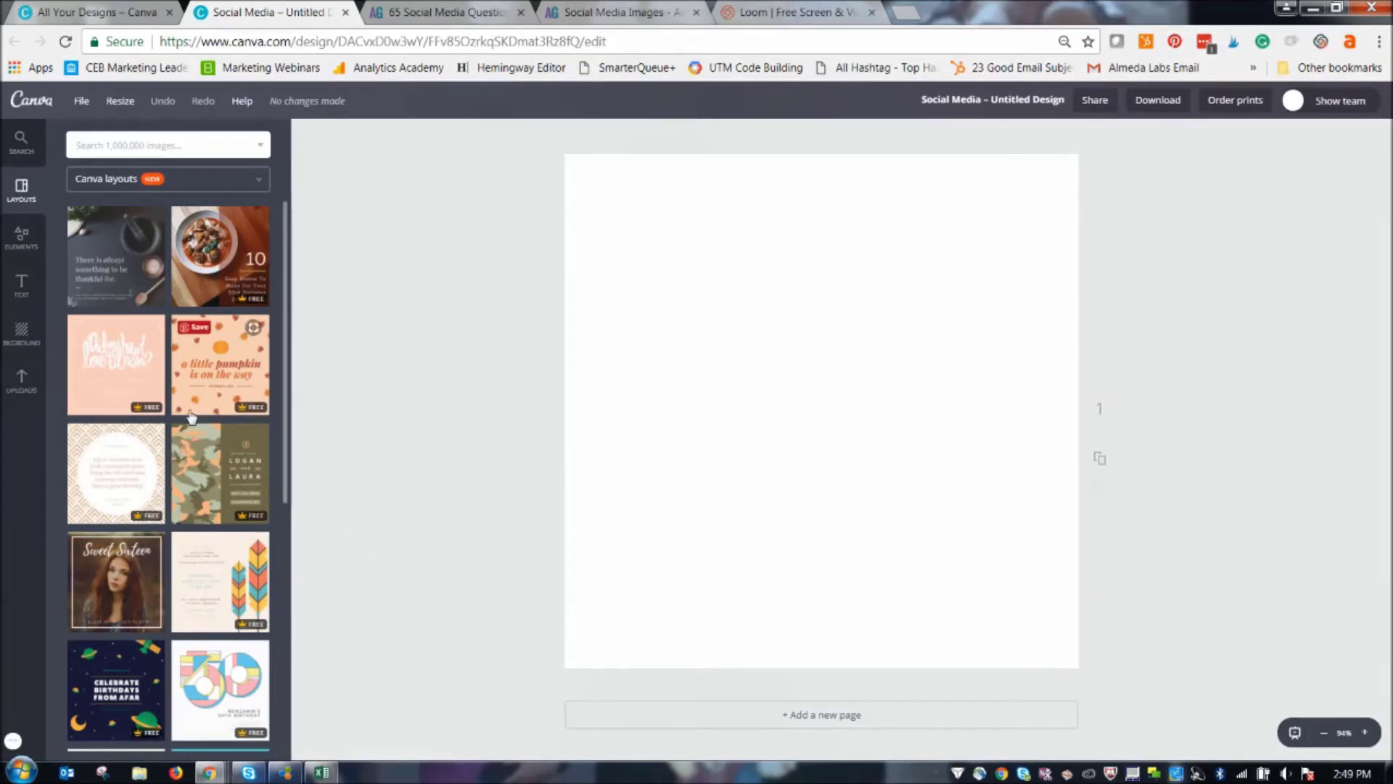
- Scroll the Layouts panel and apply the Sunset chaser layout to the blank design
{"action": "scroll", "coordinate": [183, 450], "scroll_direction": "down", "scroll_amount": 6}
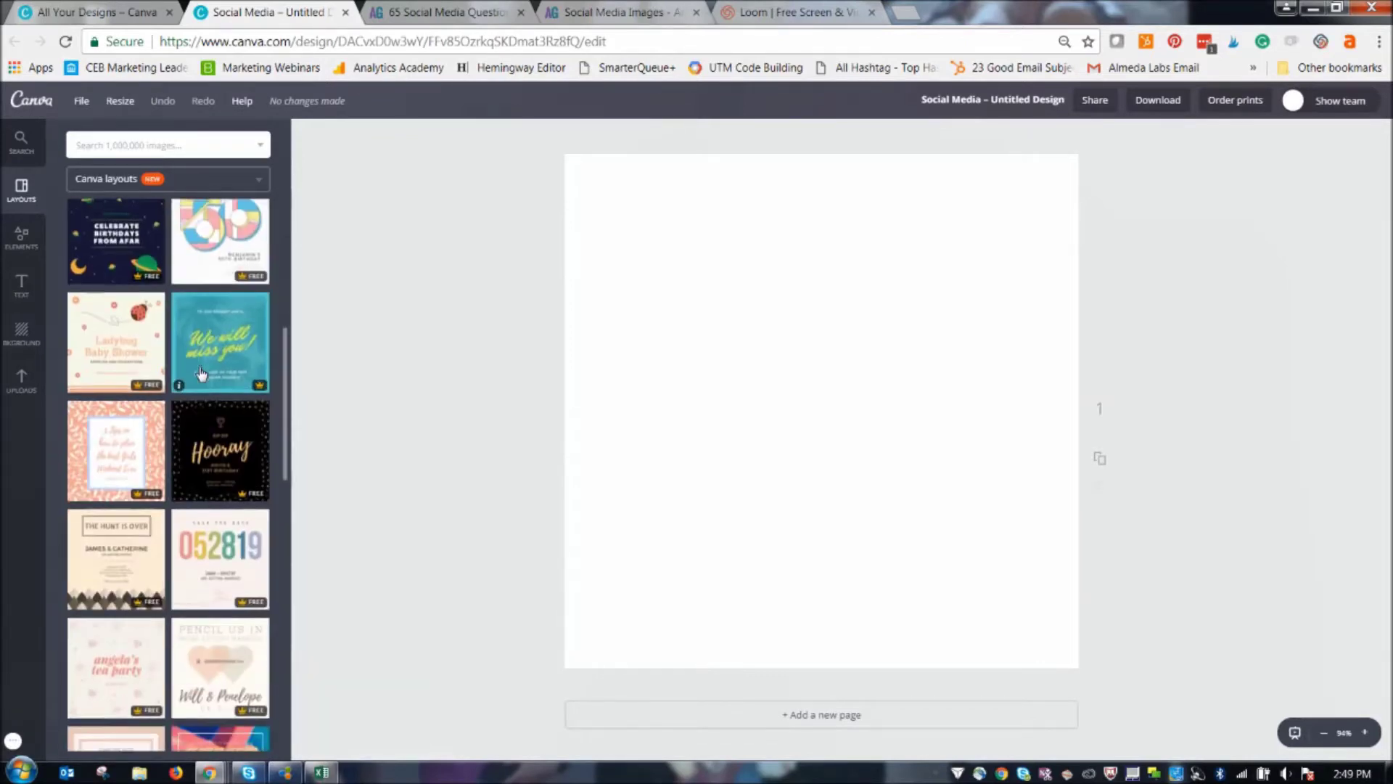
{"action": "scroll", "coordinate": [202, 373], "scroll_direction": "down", "scroll_amount": 4}
{"action": "scroll", "coordinate": [202, 377], "scroll_direction": "down", "scroll_amount": 2}
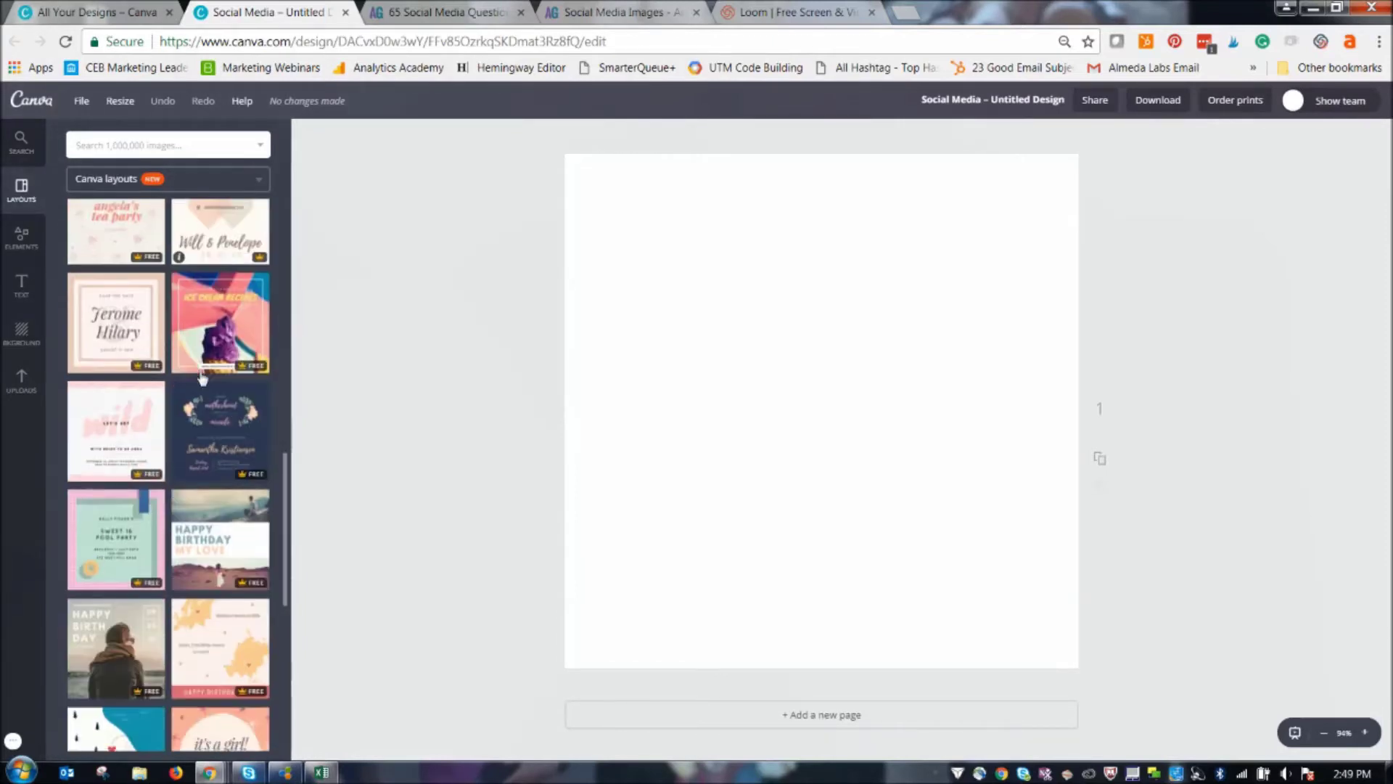
{"action": "scroll", "coordinate": [199, 377], "scroll_direction": "down", "scroll_amount": 3}
{"action": "scroll", "coordinate": [200, 378], "scroll_direction": "down", "scroll_amount": 6}
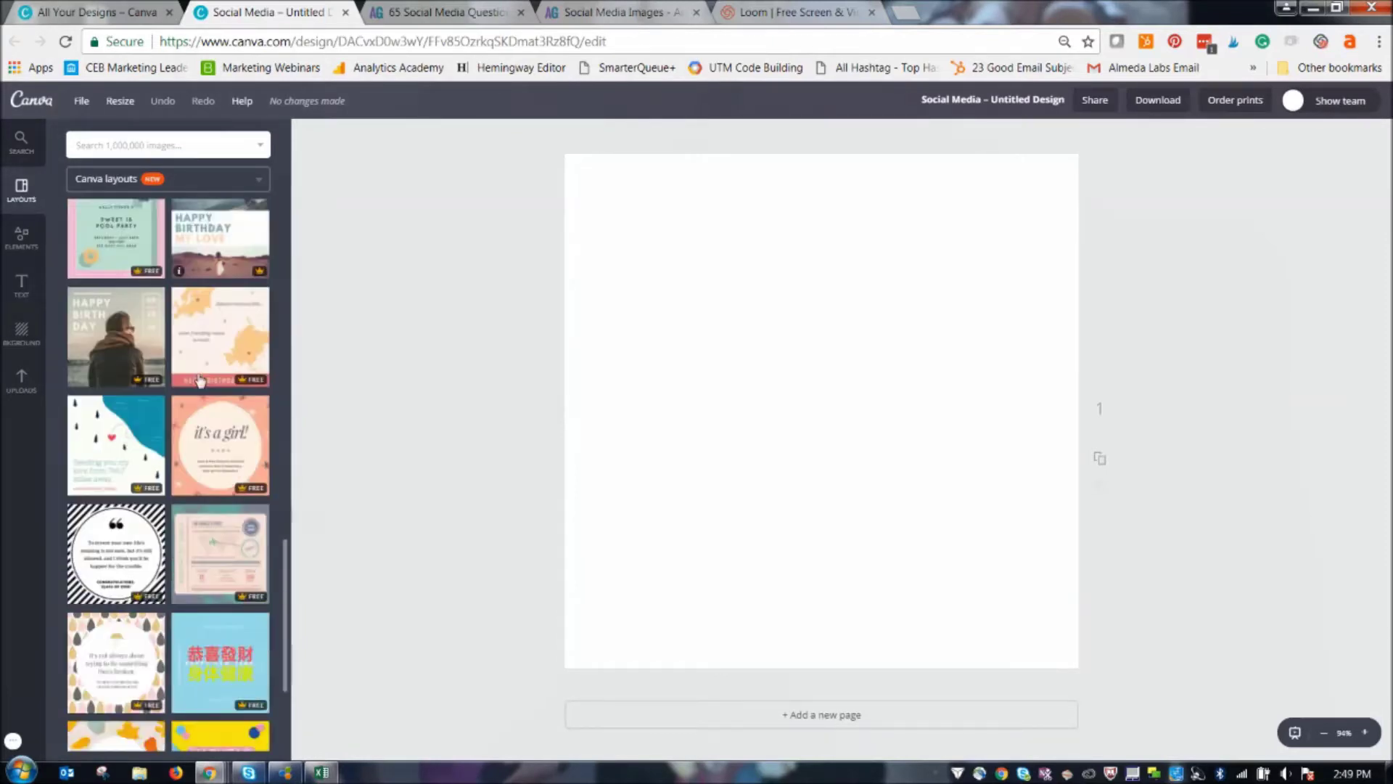
{"action": "scroll", "coordinate": [203, 380], "scroll_direction": "down", "scroll_amount": 7}
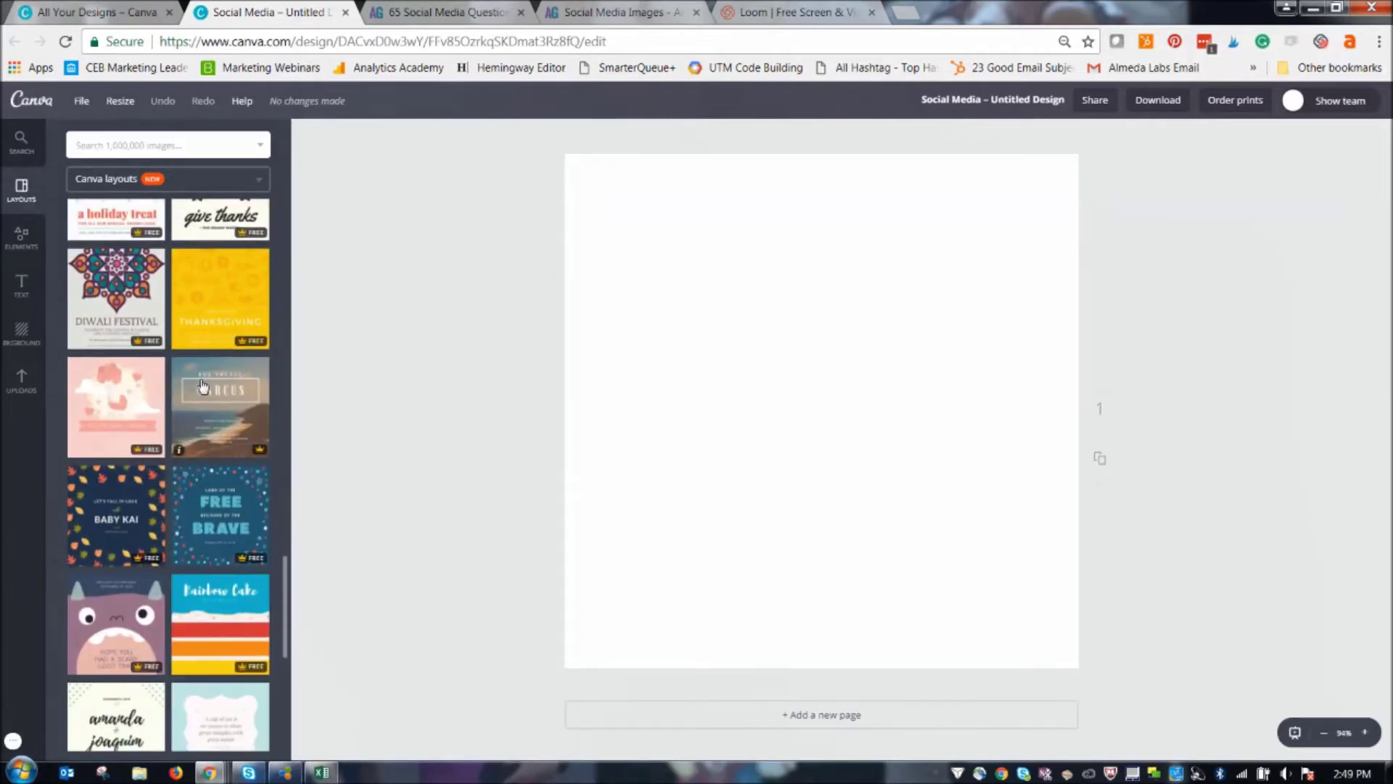
{"action": "scroll", "coordinate": [206, 385], "scroll_direction": "down", "scroll_amount": 1}
{"action": "scroll", "coordinate": [207, 385], "scroll_direction": "down", "scroll_amount": 5}
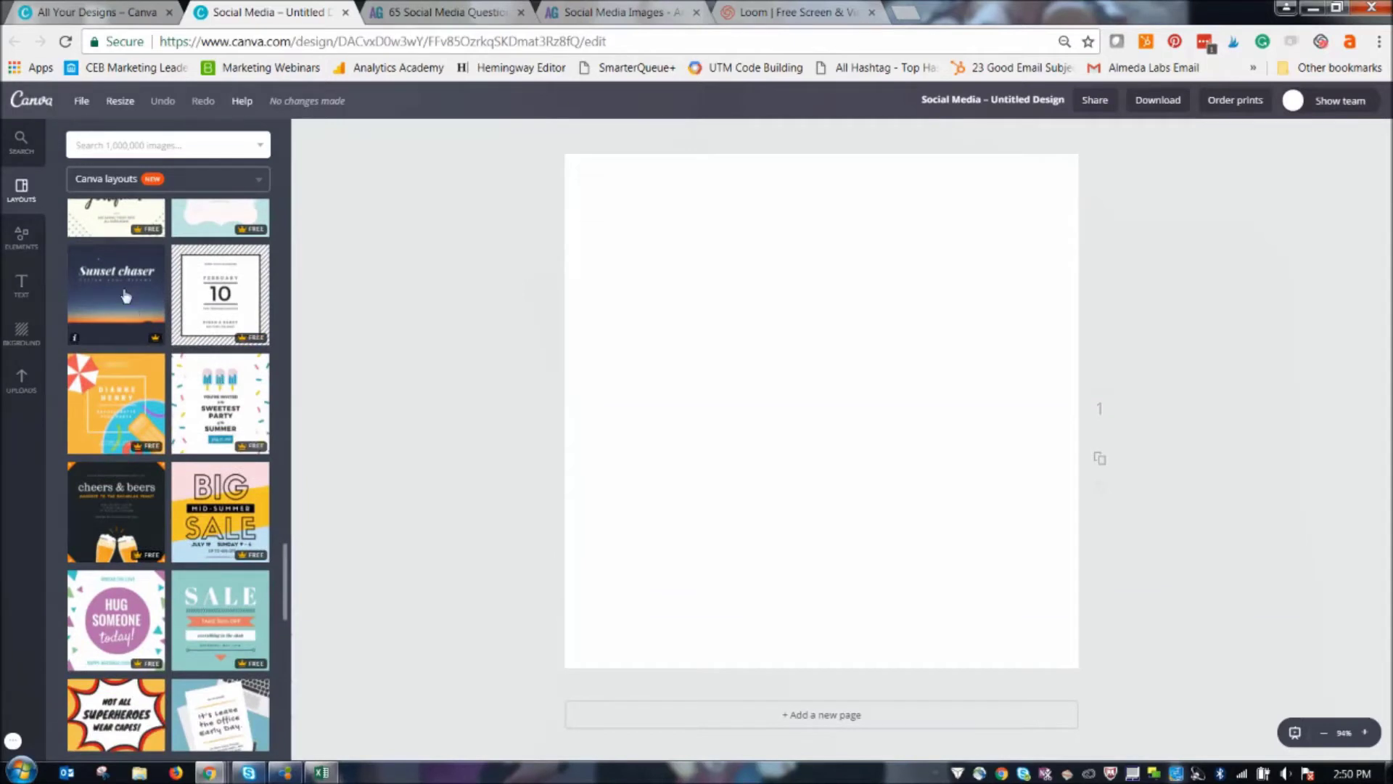
{"action": "left_click", "coordinate": [87, 298]}
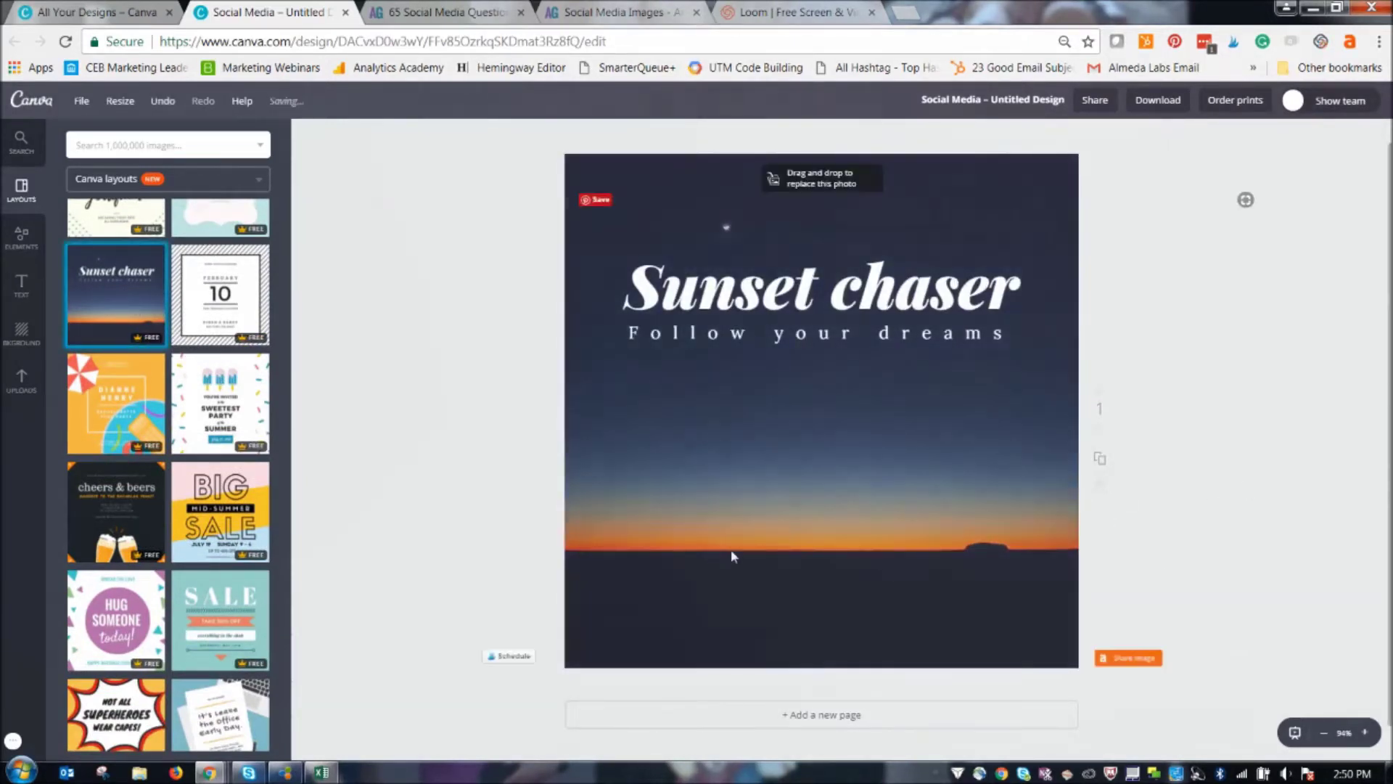
- Try the Raksha Bandhan and Single/Taken layouts, then apply A drip here and select its text
{"action": "scroll", "coordinate": [156, 528], "scroll_direction": "down", "scroll_amount": 6}
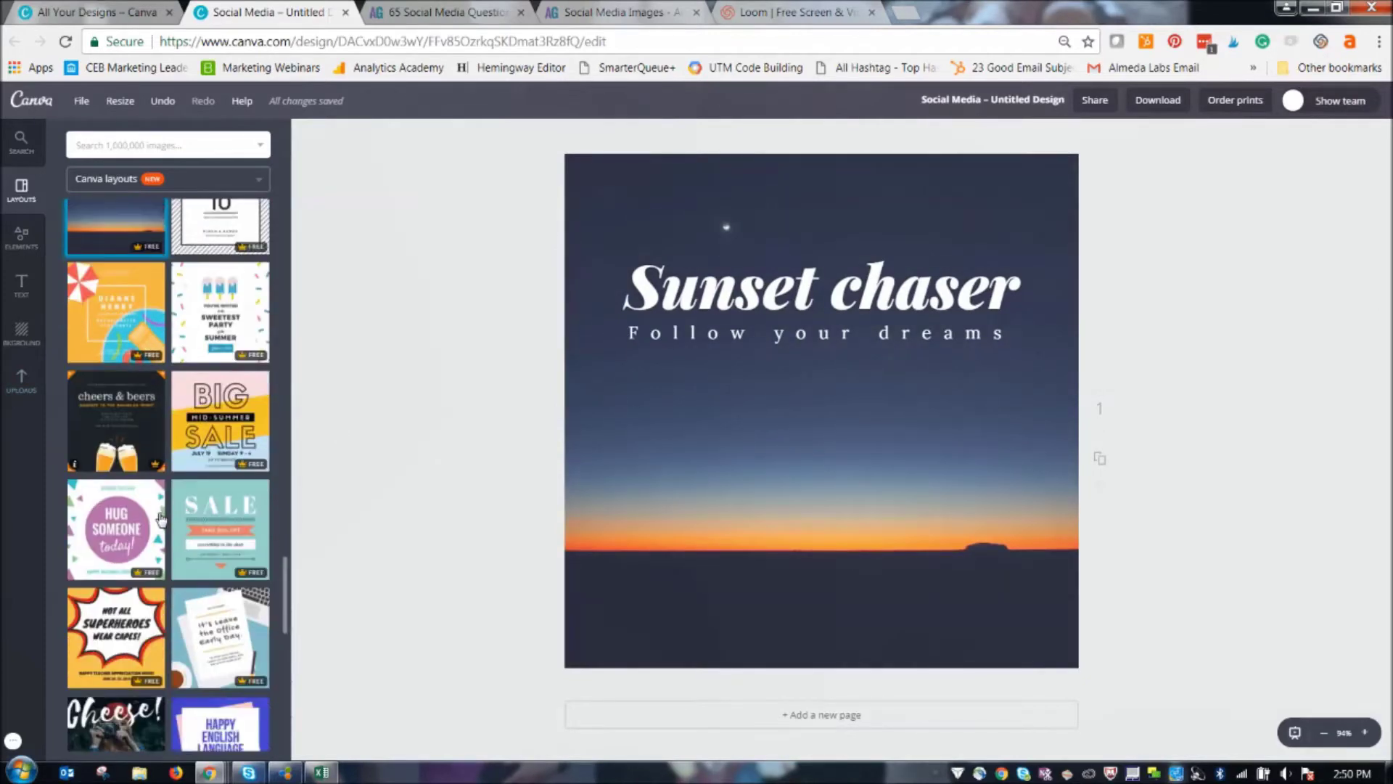
{"action": "left_click", "coordinate": [124, 517]}
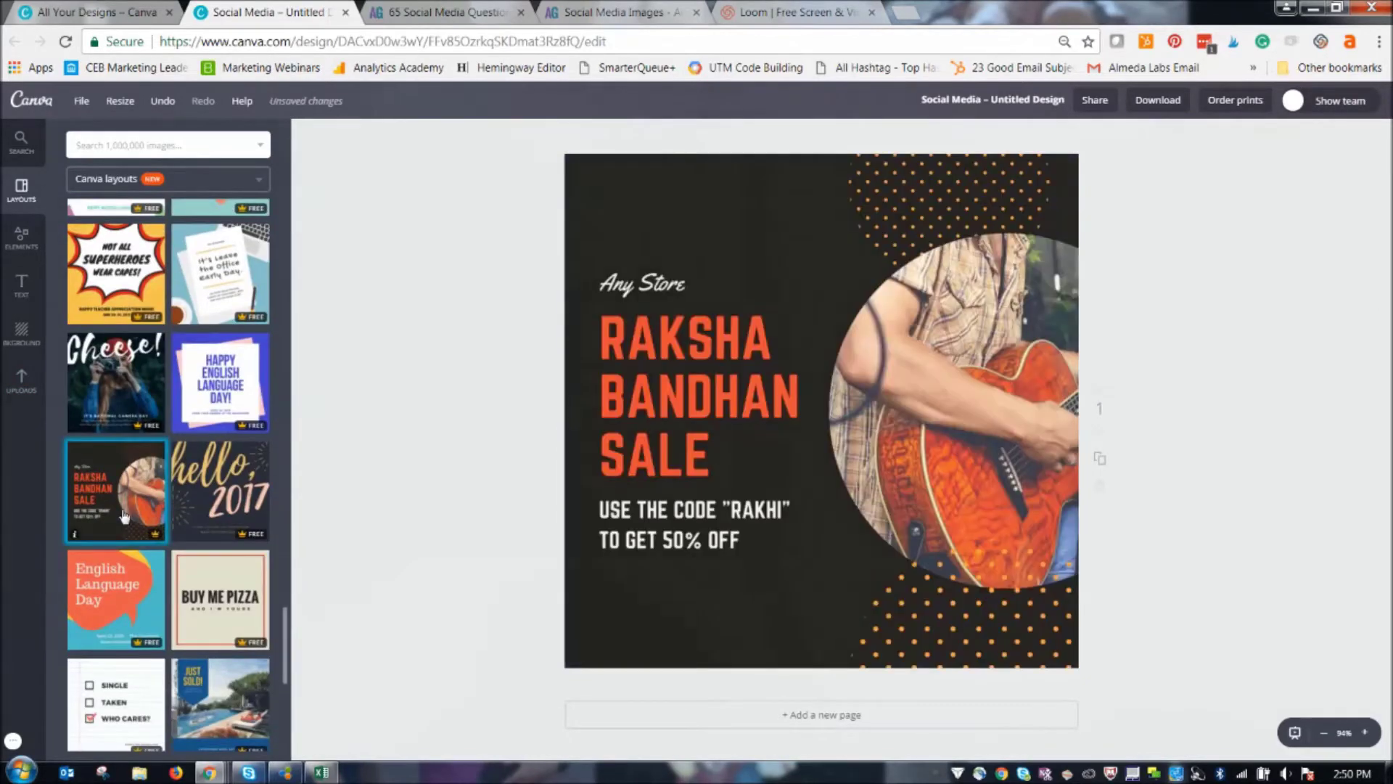
{"action": "scroll", "coordinate": [135, 585], "scroll_direction": "down", "scroll_amount": 4}
{"action": "left_click", "coordinate": [122, 472]}
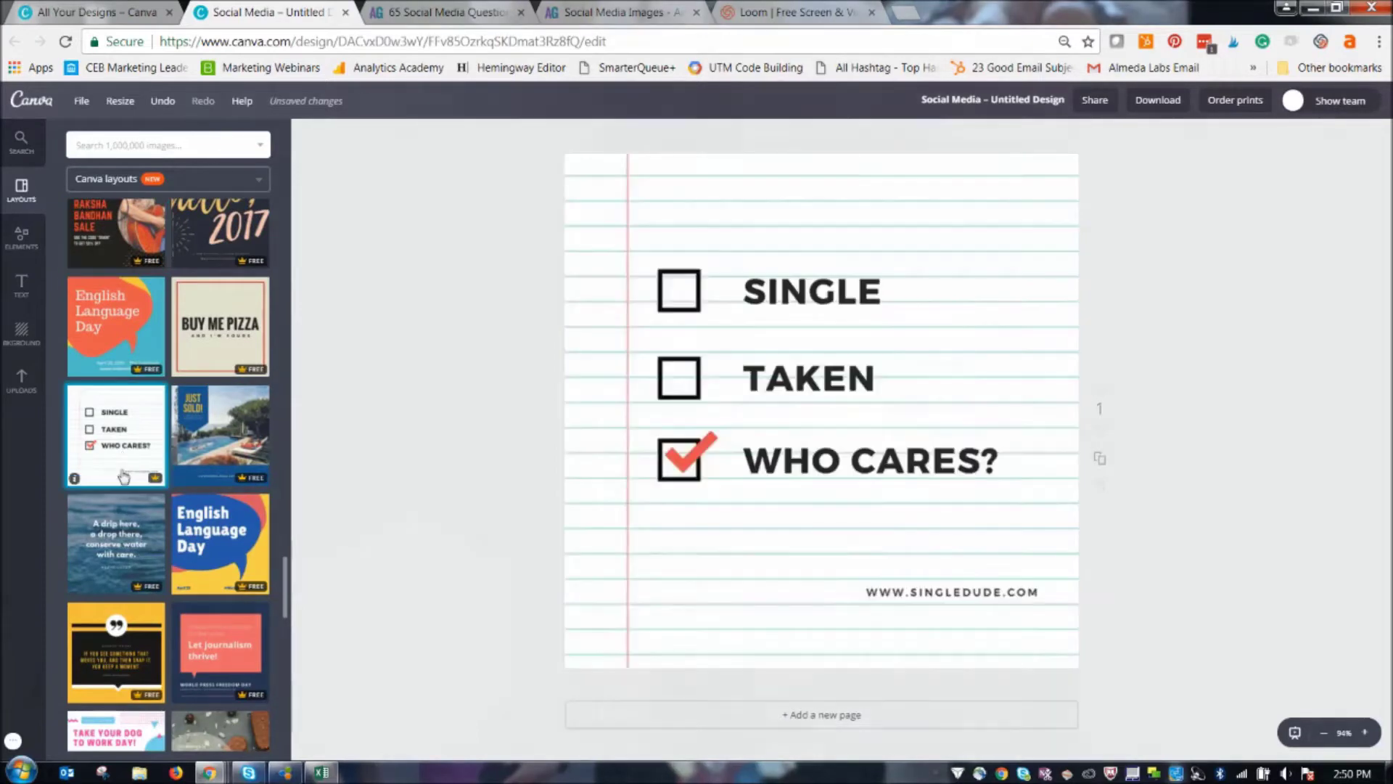
{"action": "left_click", "coordinate": [121, 573]}
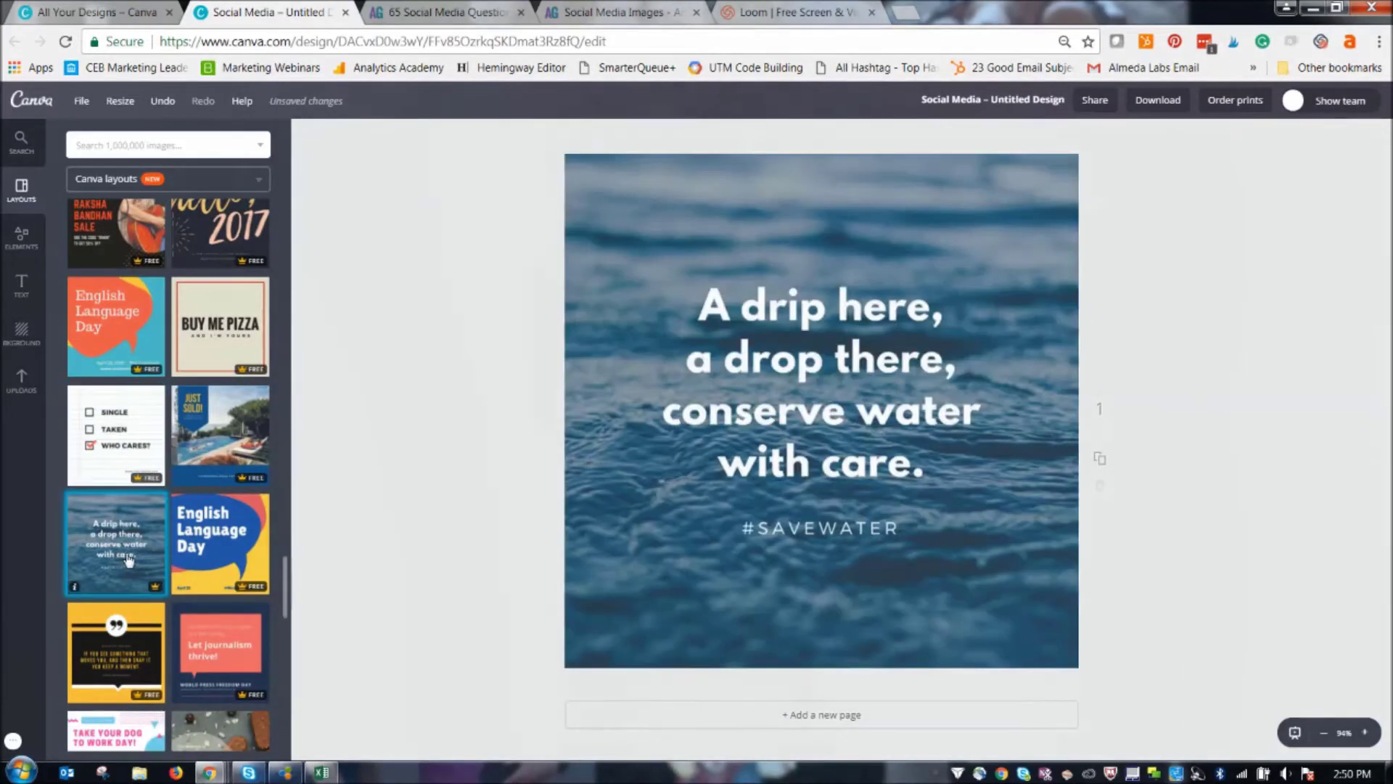
{"action": "scroll", "coordinate": [131, 566], "scroll_direction": "down", "scroll_amount": 3}
{"action": "scroll", "coordinate": [135, 566], "scroll_direction": "down", "scroll_amount": 5}
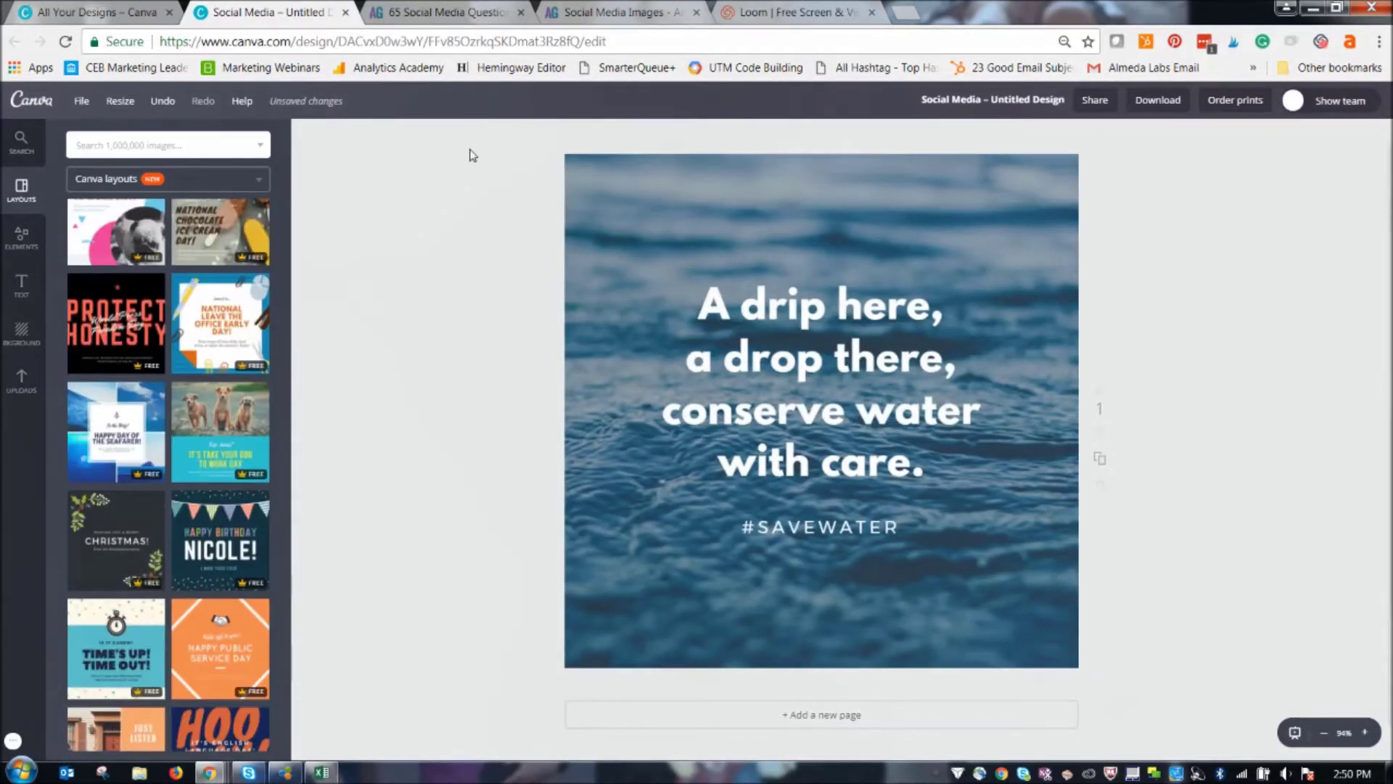
{"action": "left_click_drag", "start_coordinate": [469, 152], "coordinate": [1284, 758]}
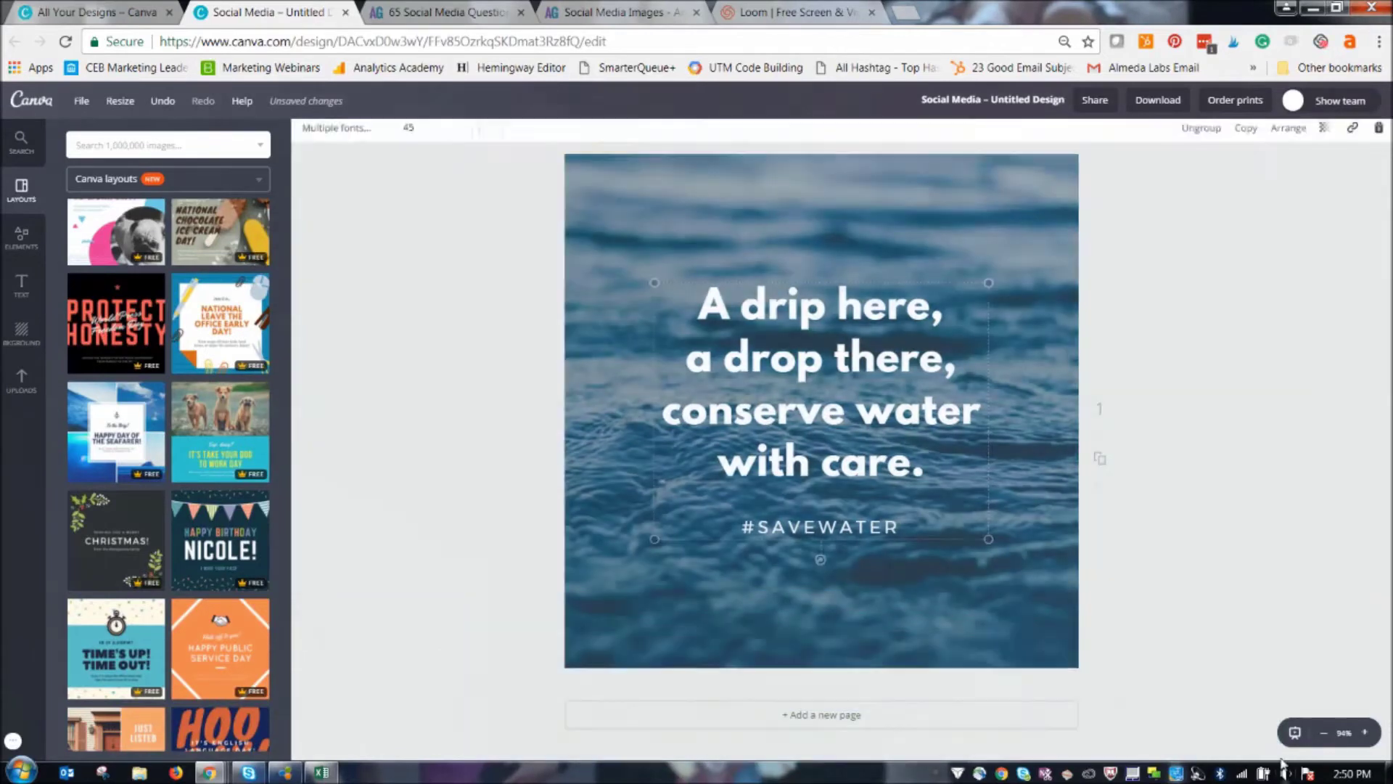
- Delete the layout's headline, water photo, hills illustration and background, leaving a plain white page
{"action": "key", "text": "Delete"}
{"action": "left_click", "coordinate": [973, 460]}
{"action": "key", "text": "Delete"}
{"action": "left_click", "coordinate": [973, 460]}
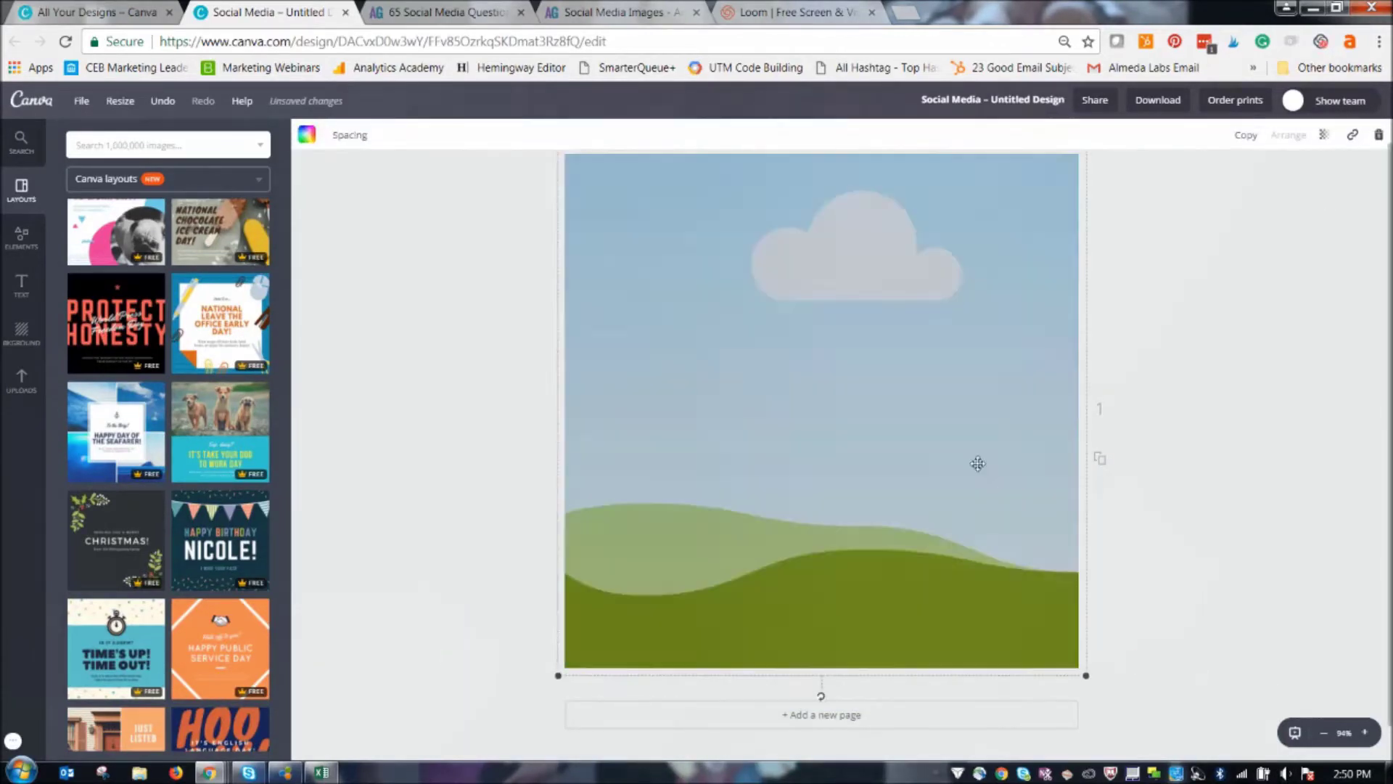
{"action": "key", "text": "Delete"}
{"action": "left_click", "coordinate": [954, 443]}
{"action": "key", "text": "Delete"}
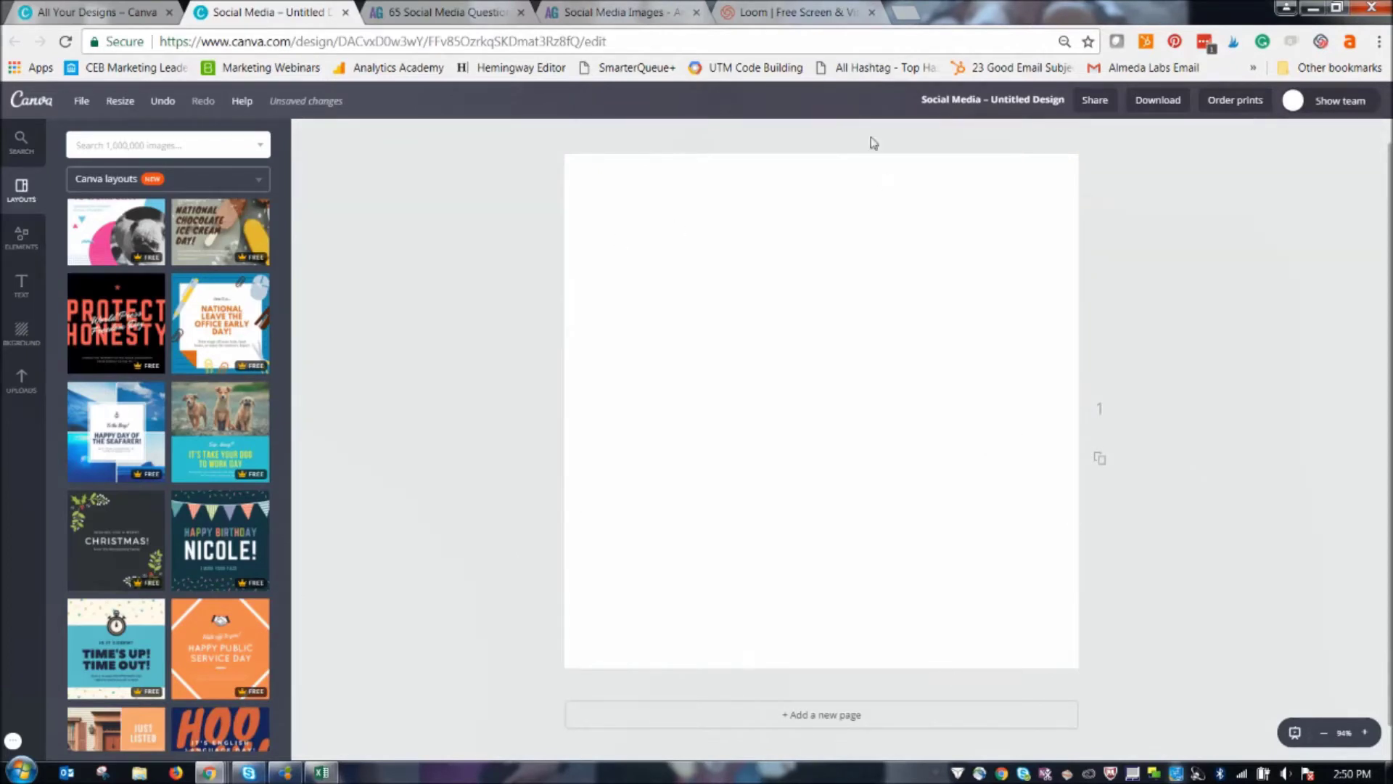
- Fill the page background with the custom teal colour 2a929f
{"action": "left_click", "coordinate": [21, 332]}
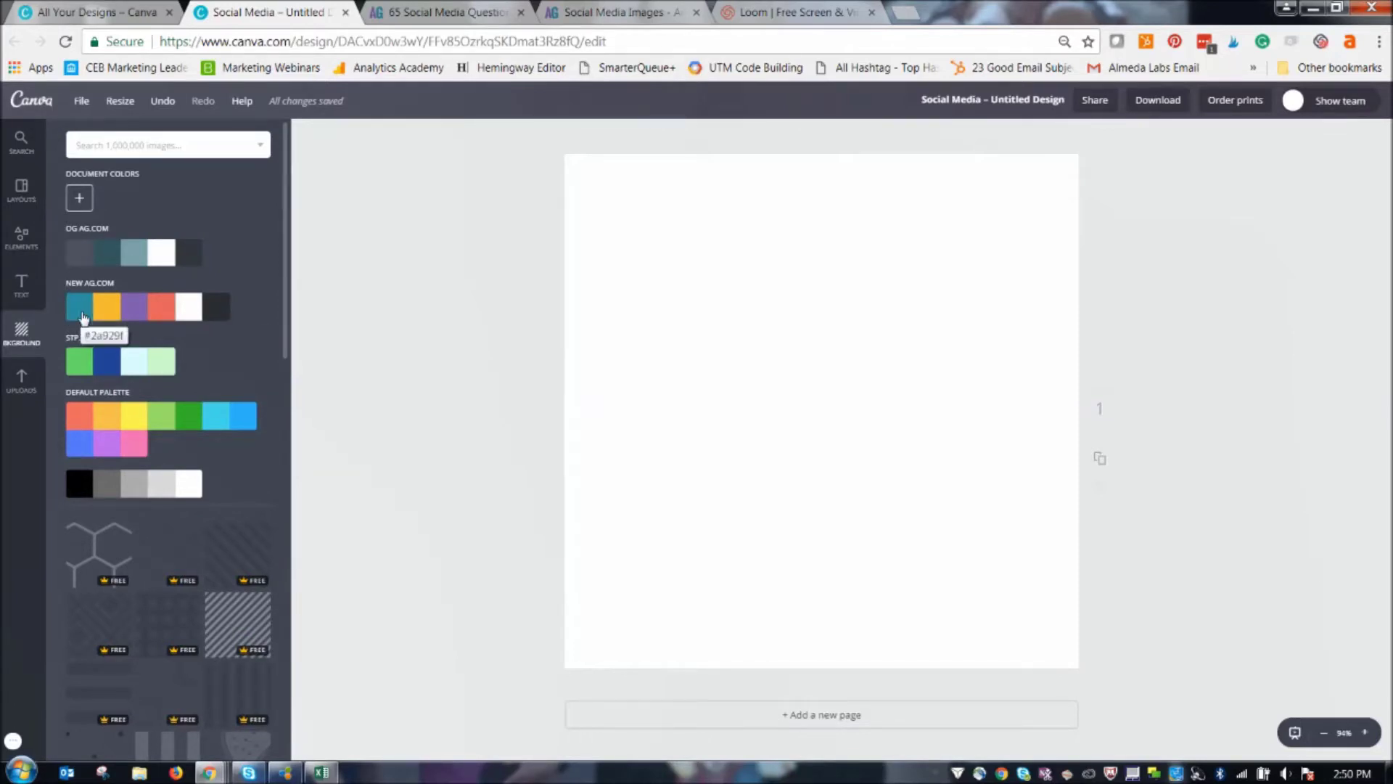
{"action": "left_click", "coordinate": [81, 317]}
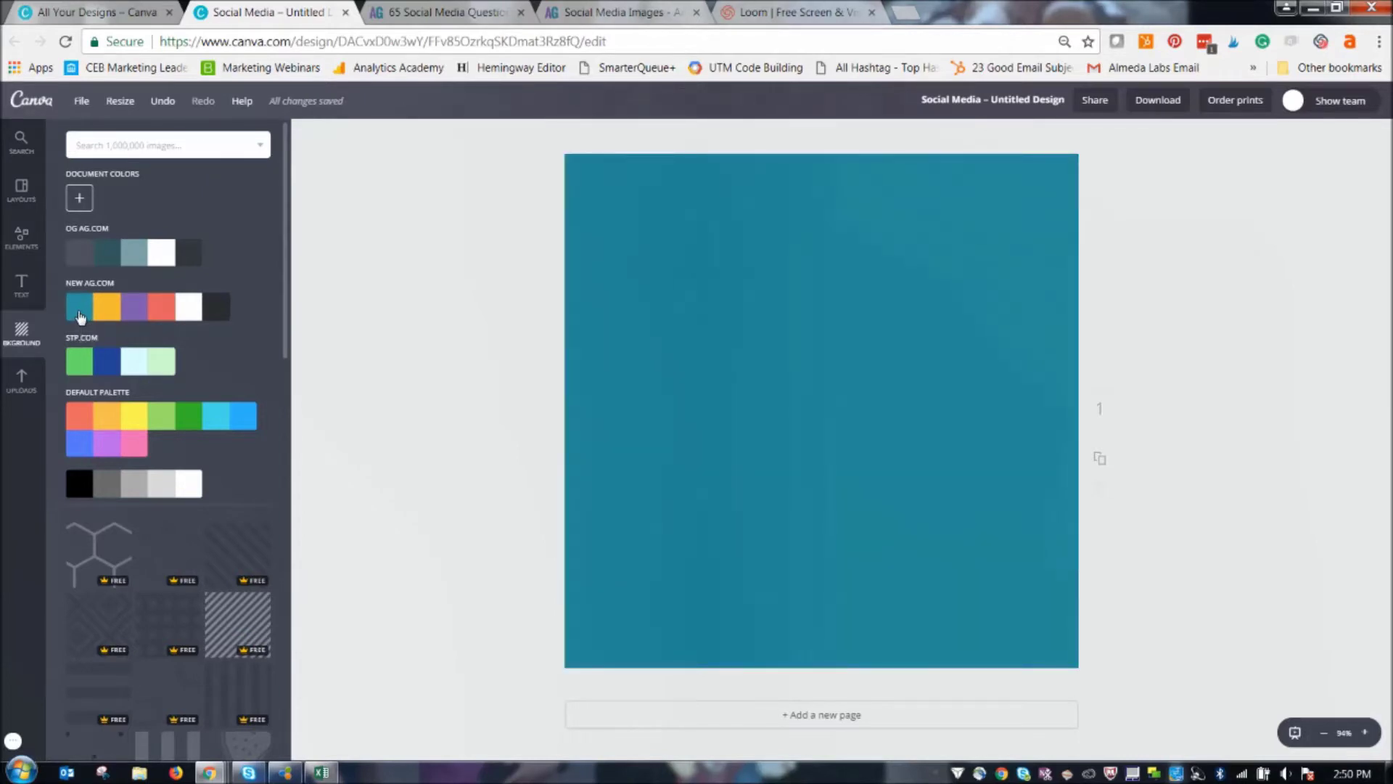
{"action": "left_click", "coordinate": [762, 314]}
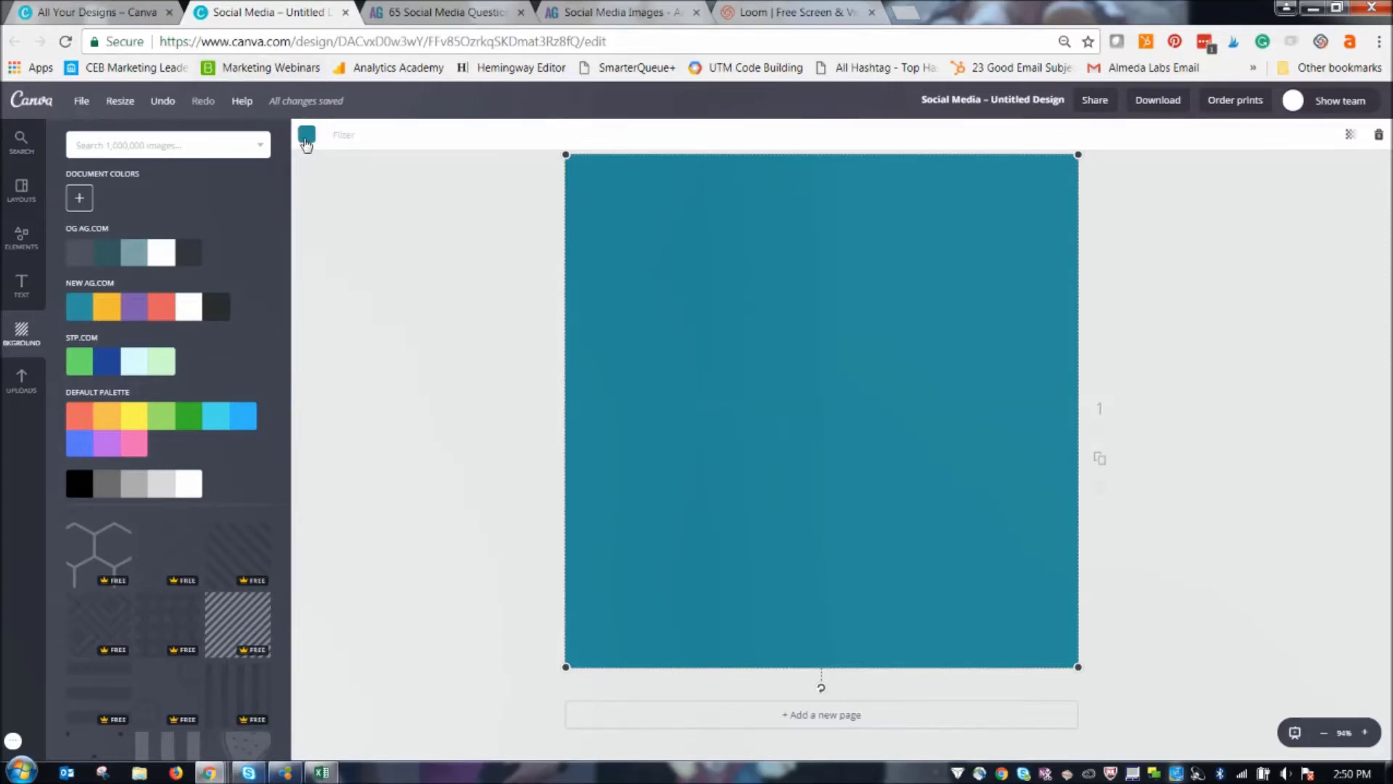
{"action": "left_click", "coordinate": [306, 141]}
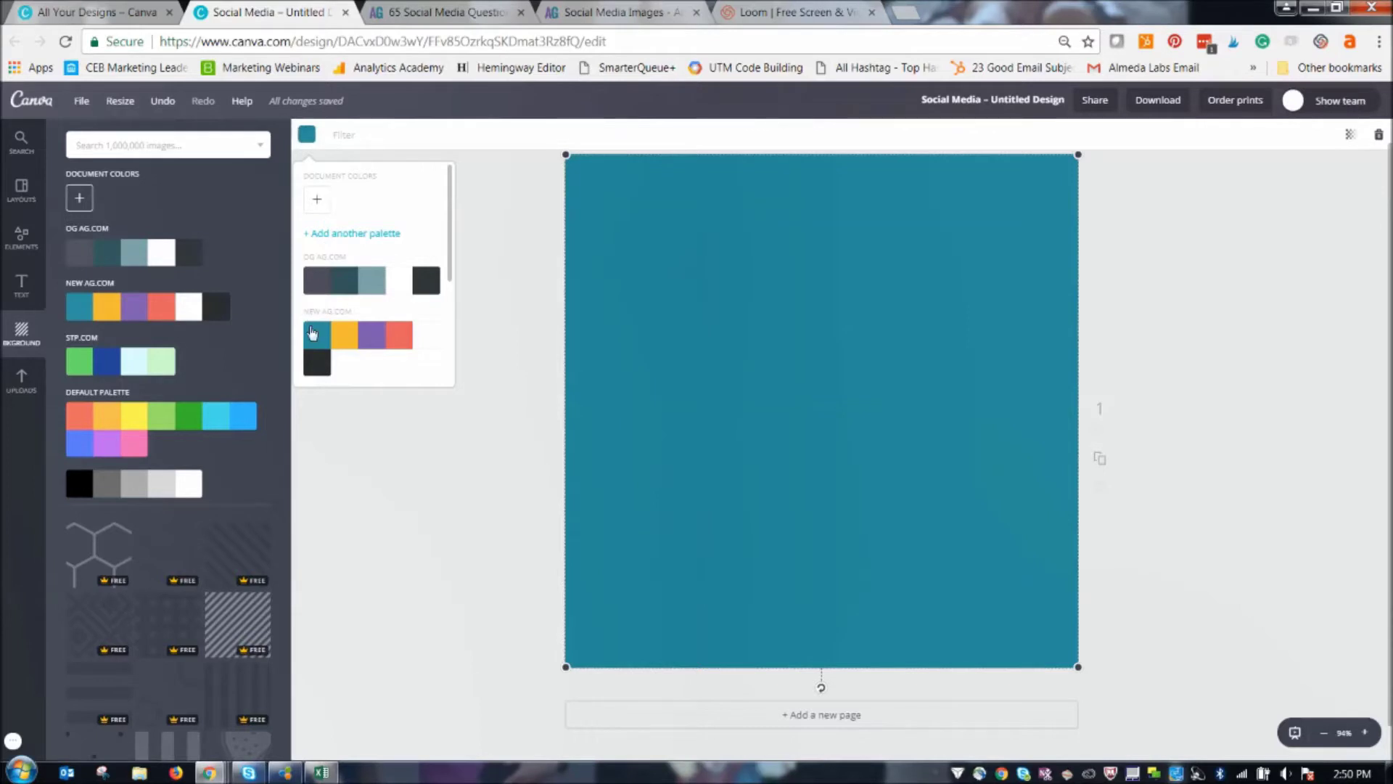
{"action": "left_click", "coordinate": [317, 202]}
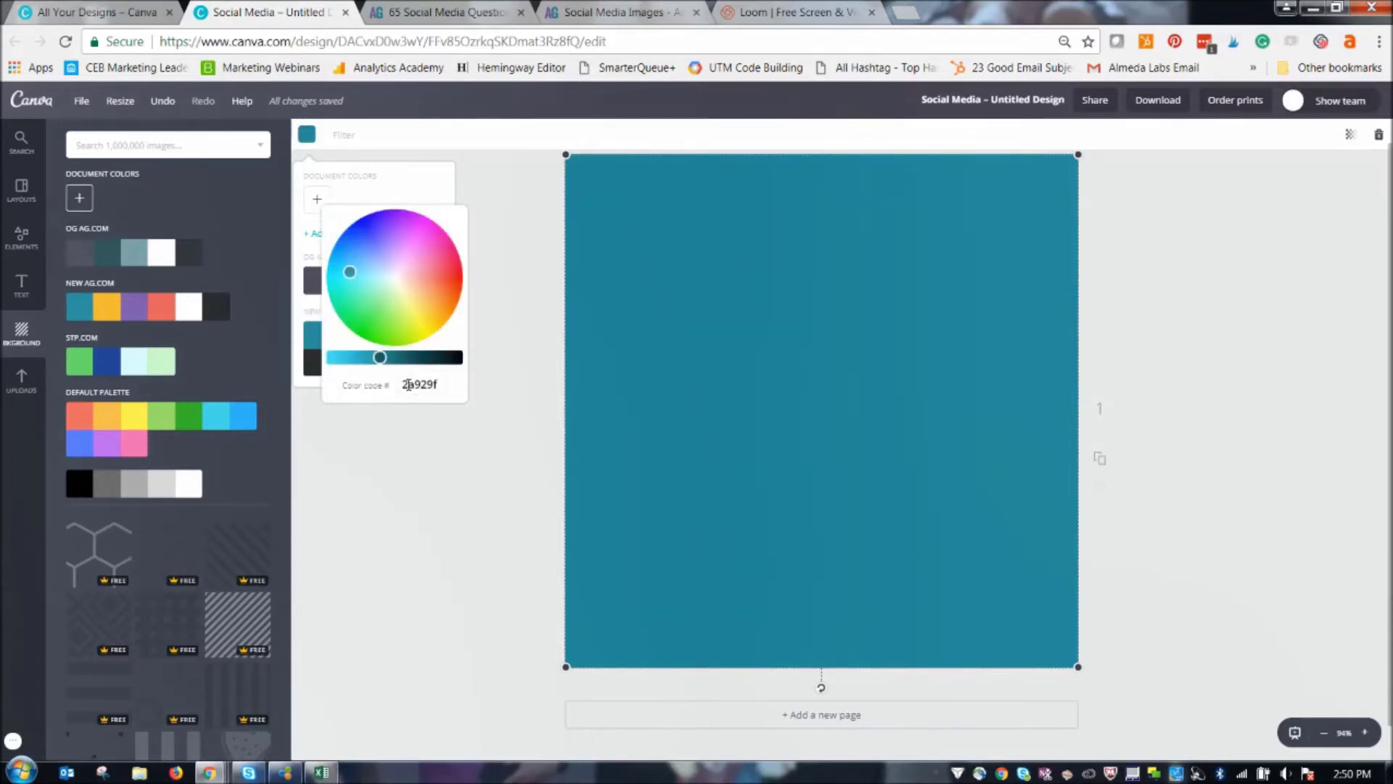
{"action": "left_click", "coordinate": [409, 385]}
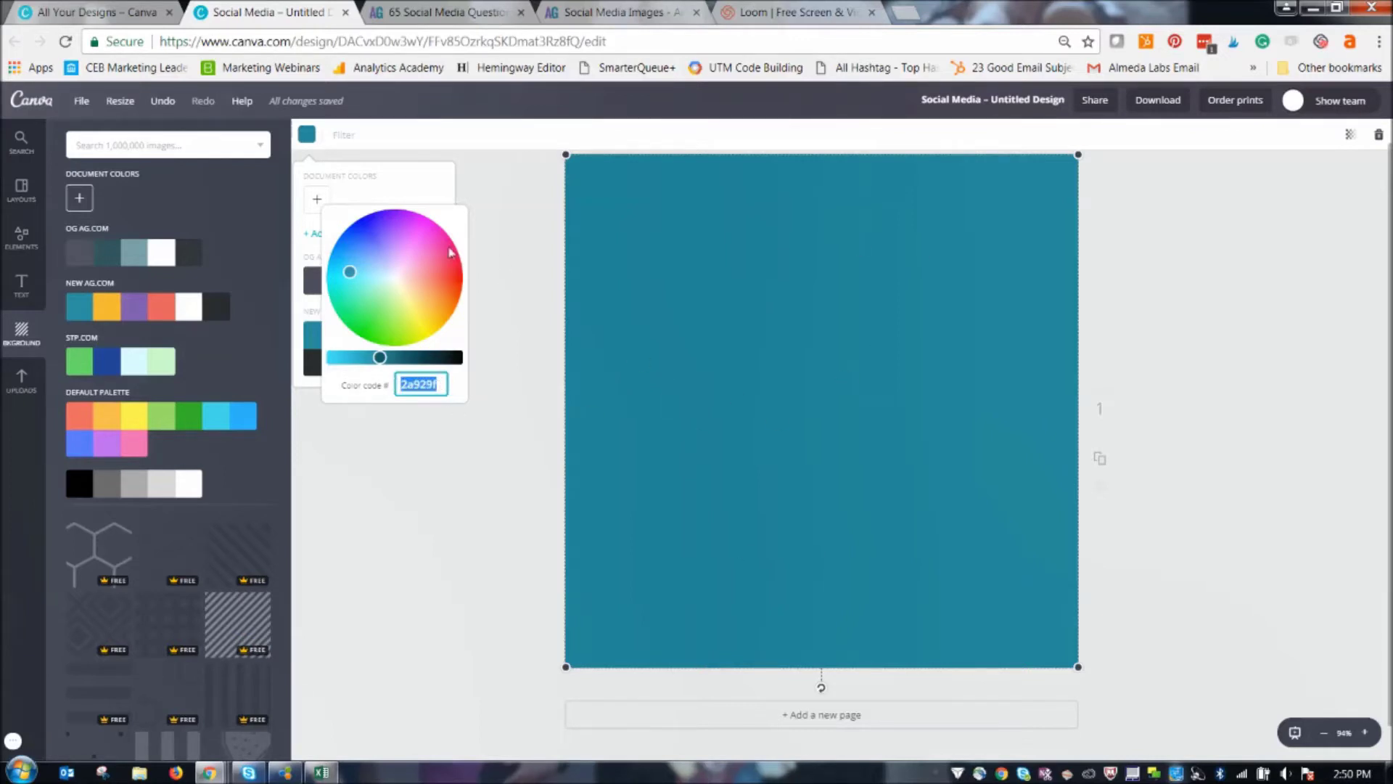
{"action": "left_click", "coordinate": [310, 196]}
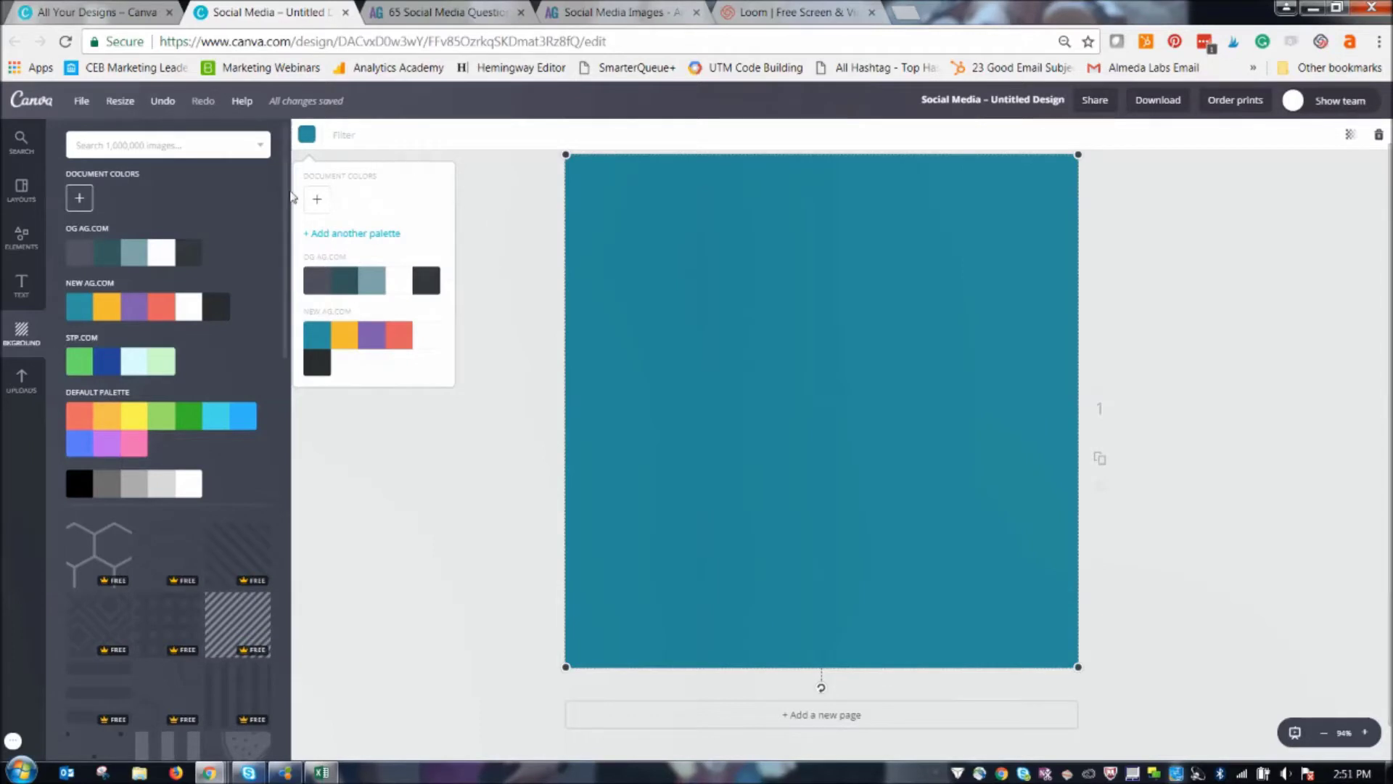
{"action": "left_click", "coordinate": [494, 205]}
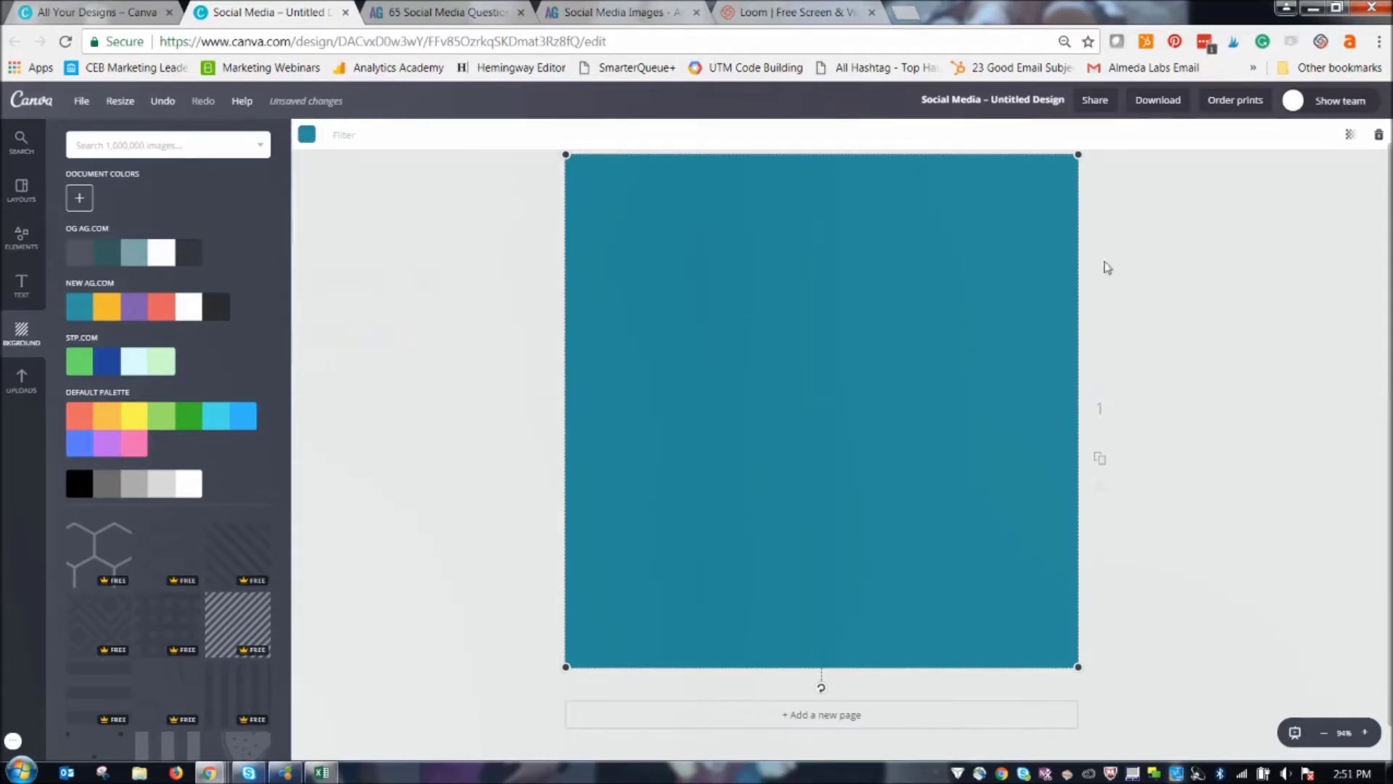
{"action": "left_click", "coordinate": [1182, 263]}
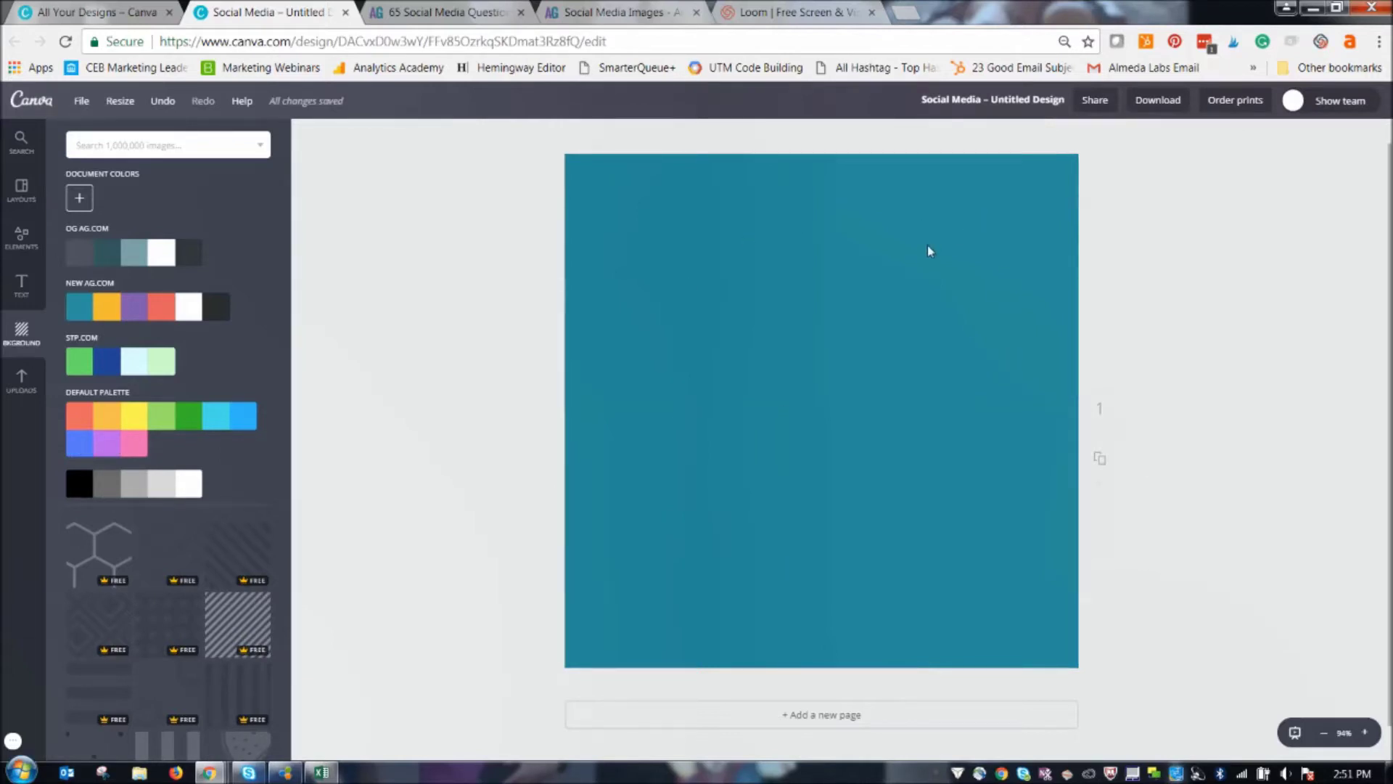
{"action": "left_click", "coordinate": [29, 283]}
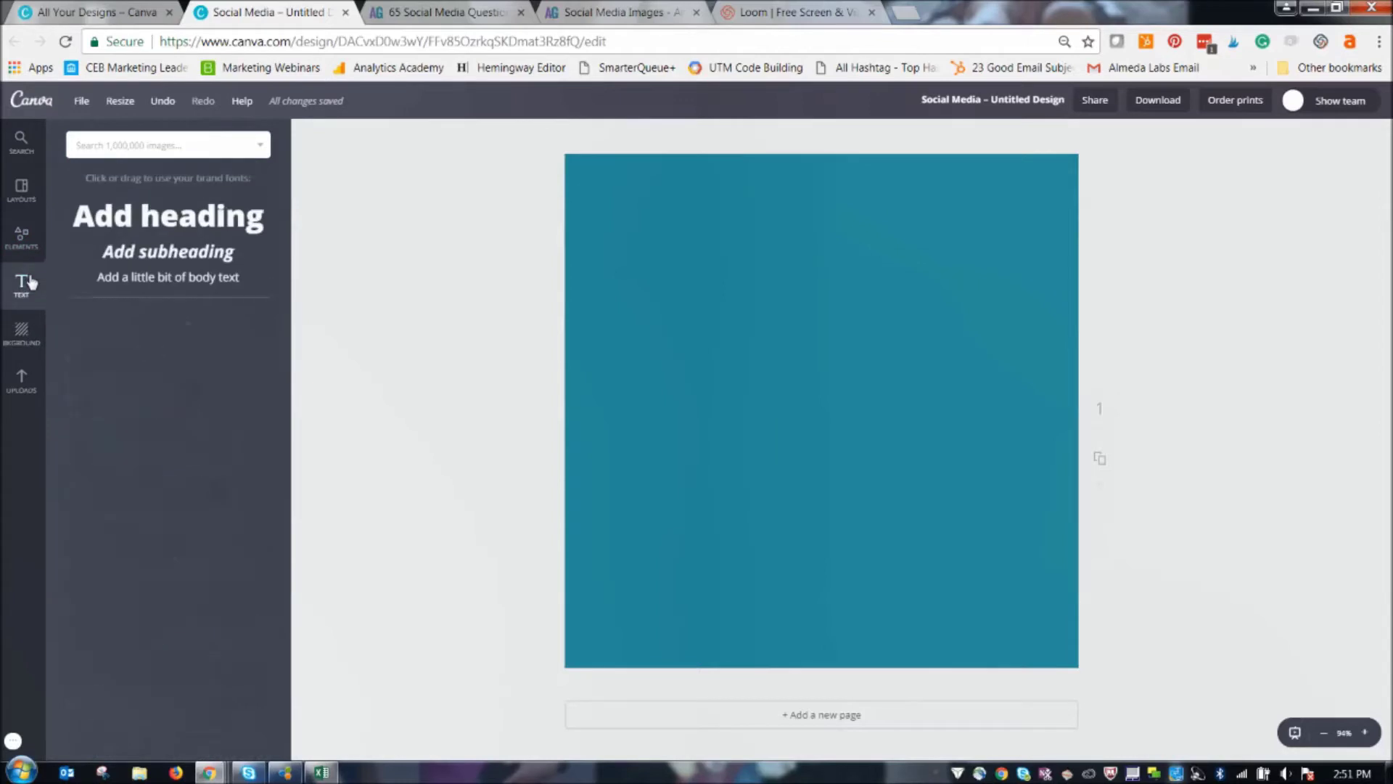
- Add a heading and a subheading, move the heading near the top, and delete the subheading text
{"action": "left_click", "coordinate": [174, 256]}
{"action": "double_click", "coordinate": [821, 424]}
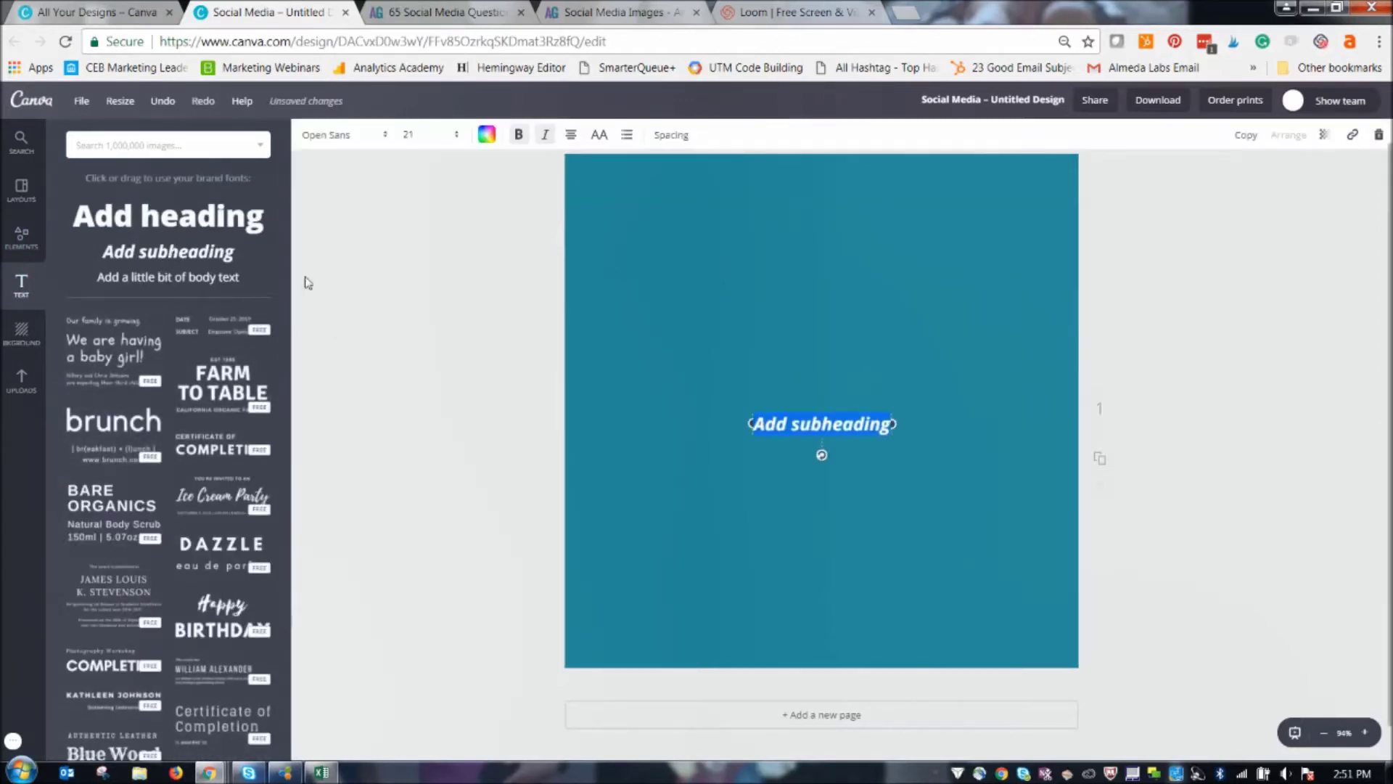
{"action": "left_click", "coordinate": [211, 218]}
{"action": "double_click", "coordinate": [820, 434]}
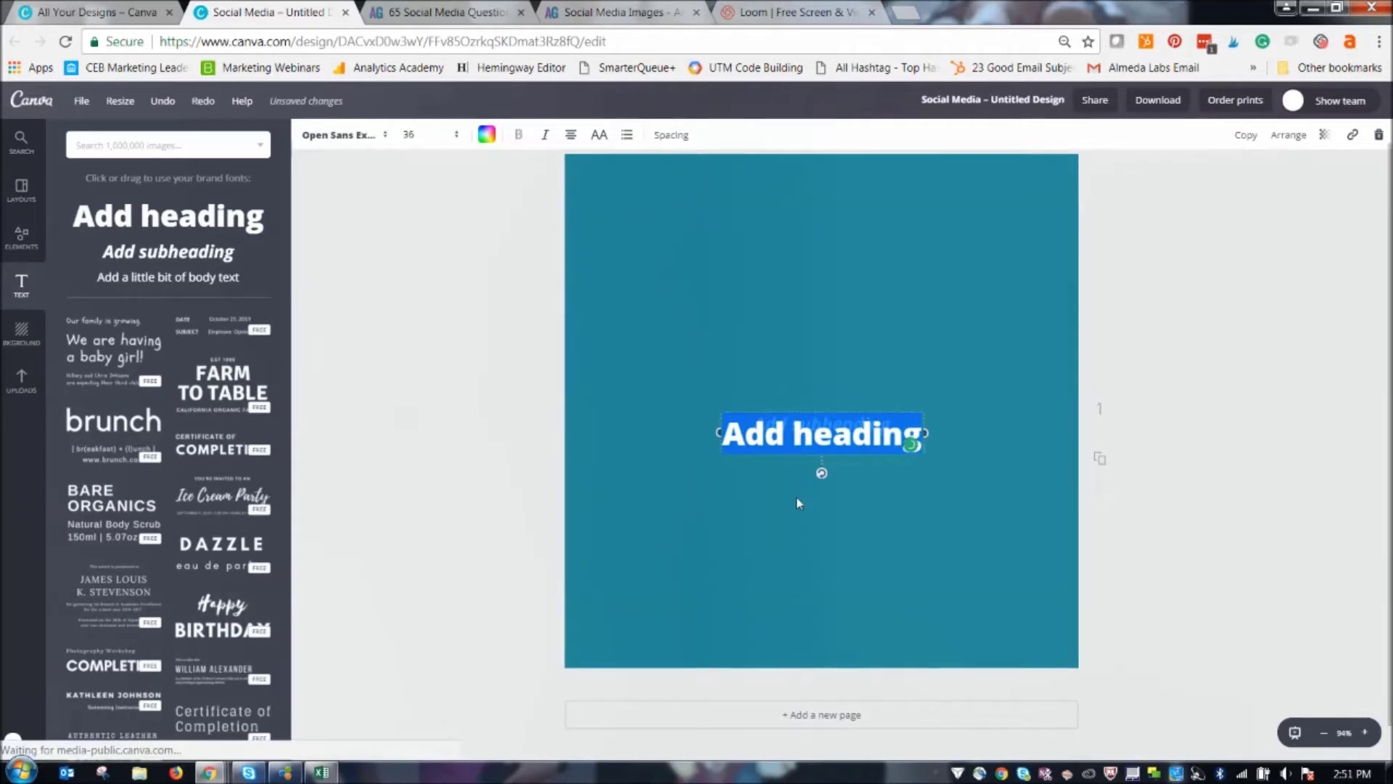
{"action": "left_click_drag", "start_coordinate": [874, 407], "coordinate": [872, 253]}
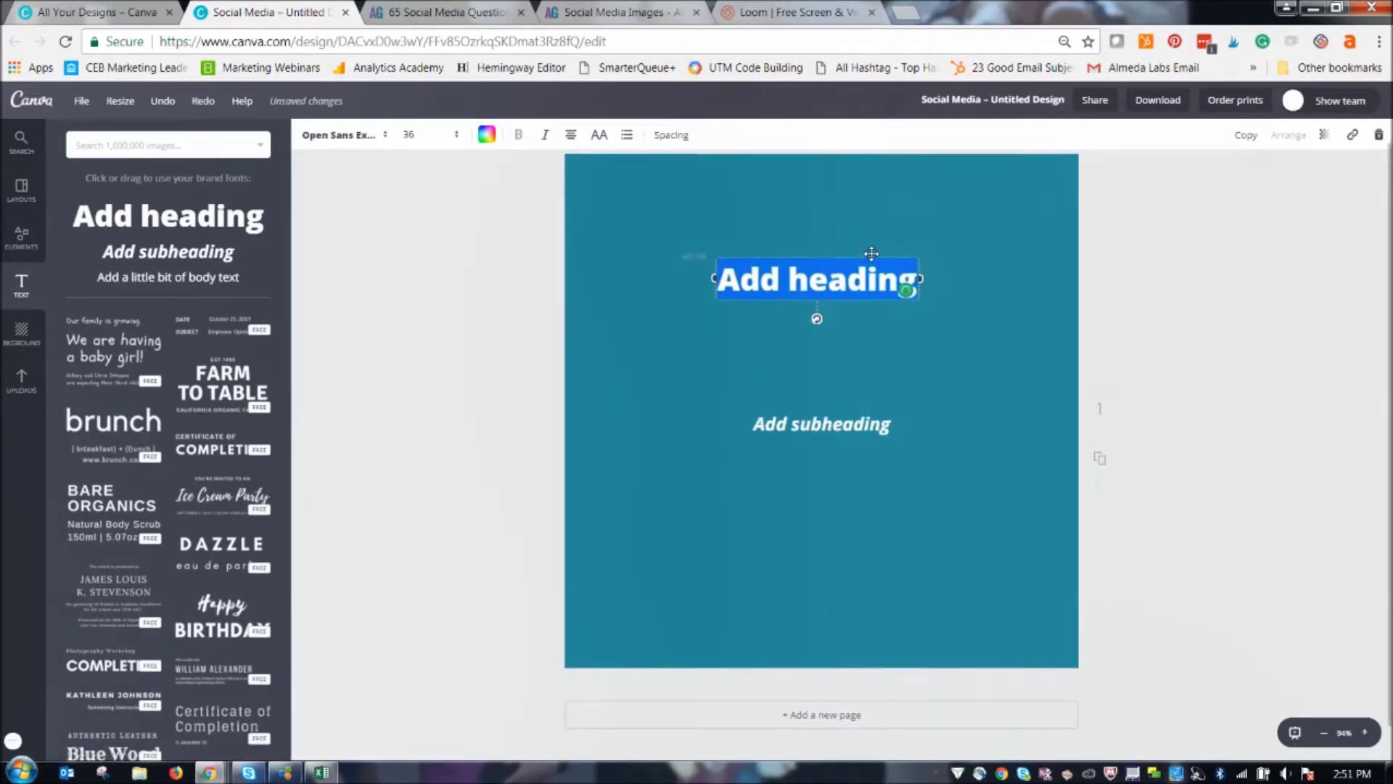
{"action": "double_click", "coordinate": [855, 420]}
{"action": "left_click", "coordinate": [861, 419]}
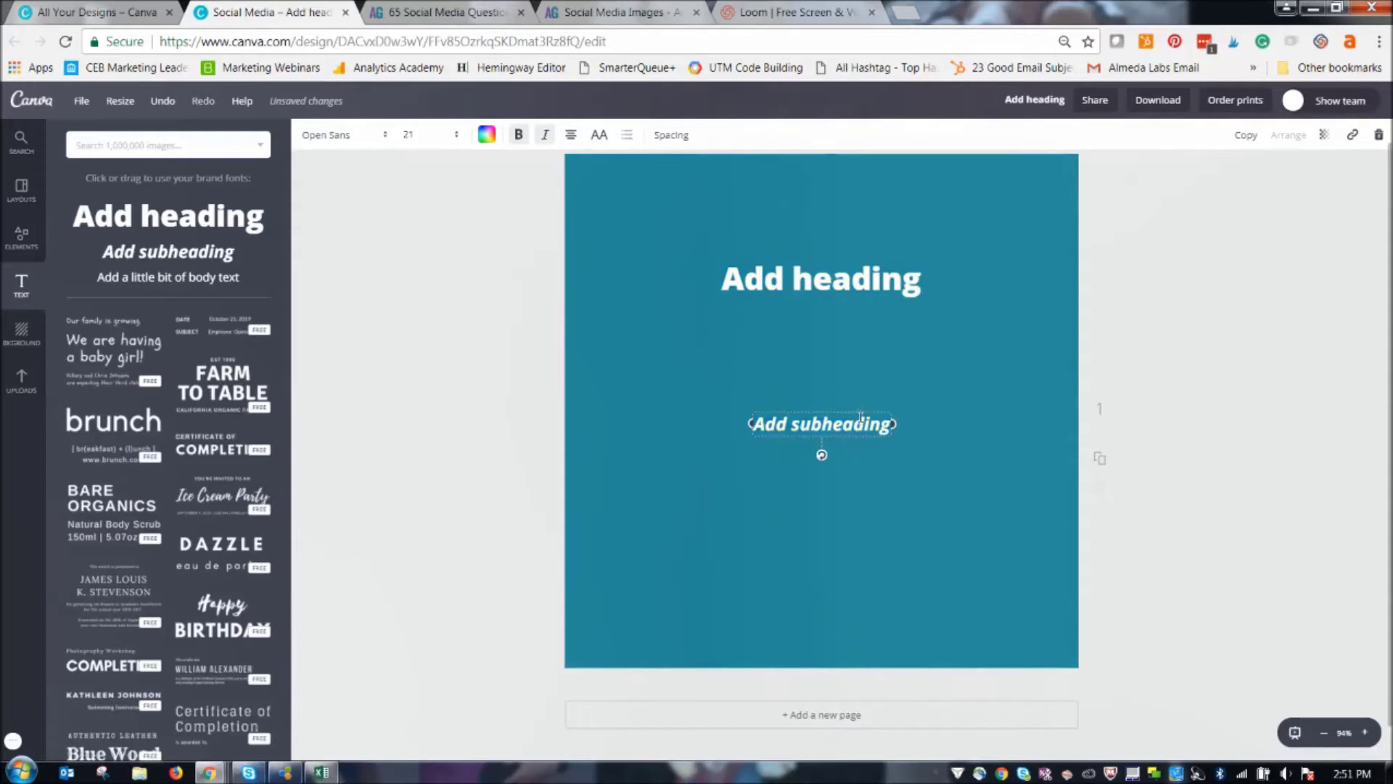
{"action": "key", "text": "ctrl+a"}
{"action": "key", "text": "BackSpace"}
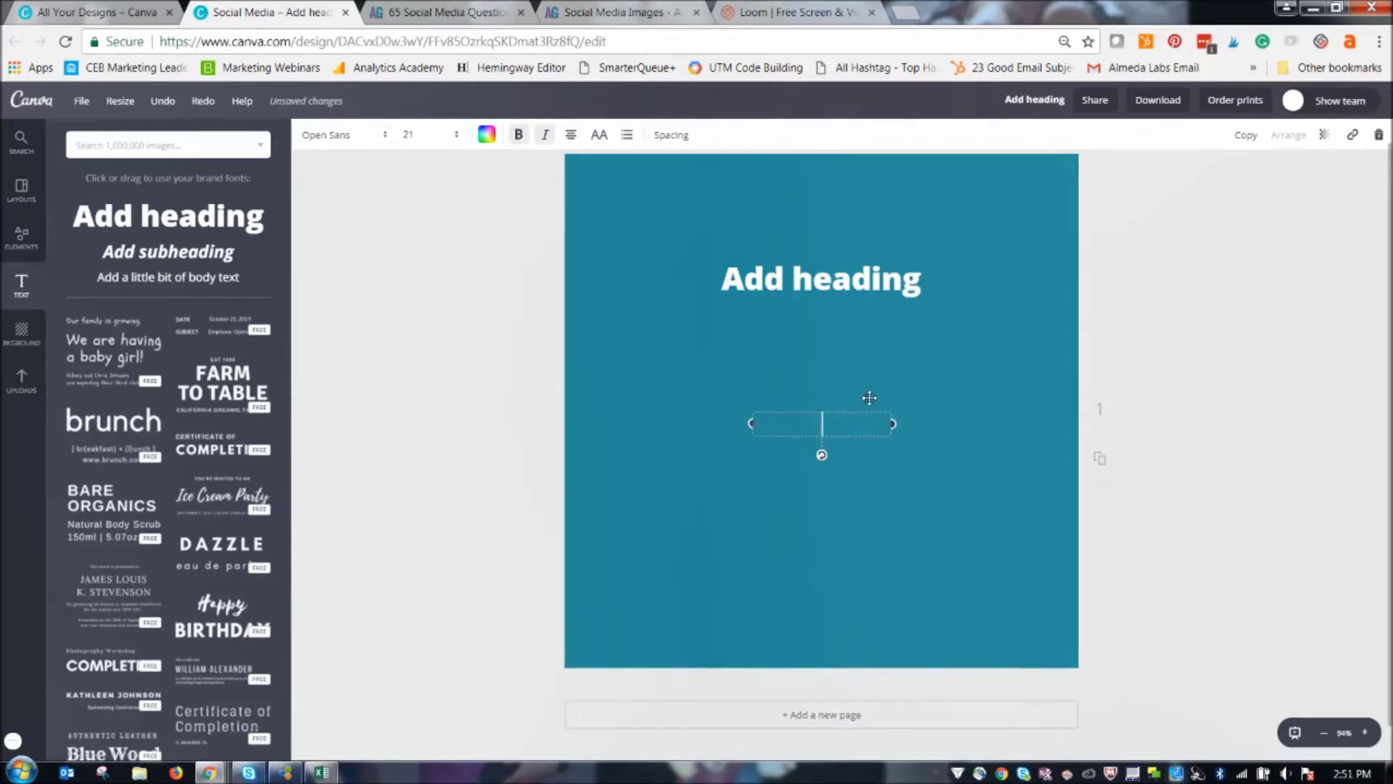
- Make the heading size 72 and italic, trying all capitals and then reverting it
{"action": "double_click", "coordinate": [827, 284]}
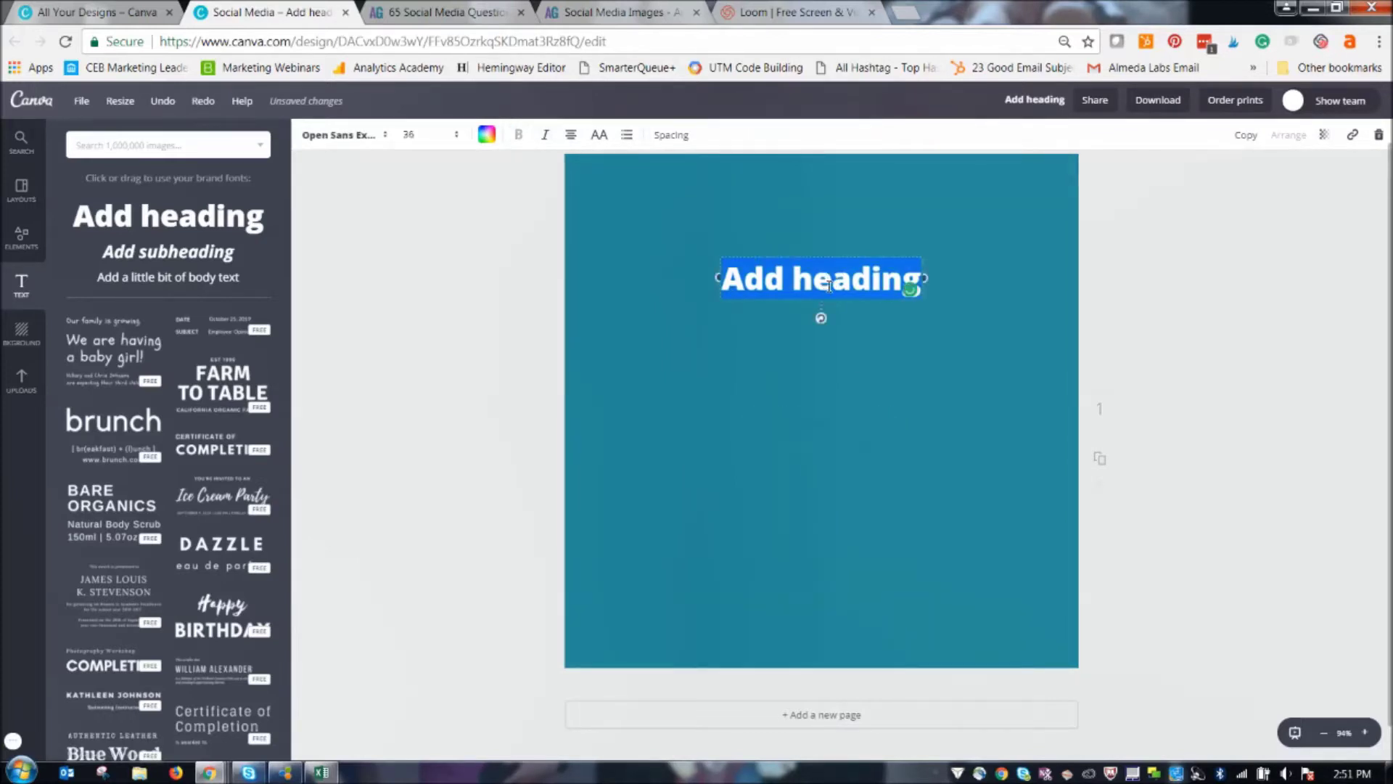
{"action": "left_click", "coordinate": [379, 141]}
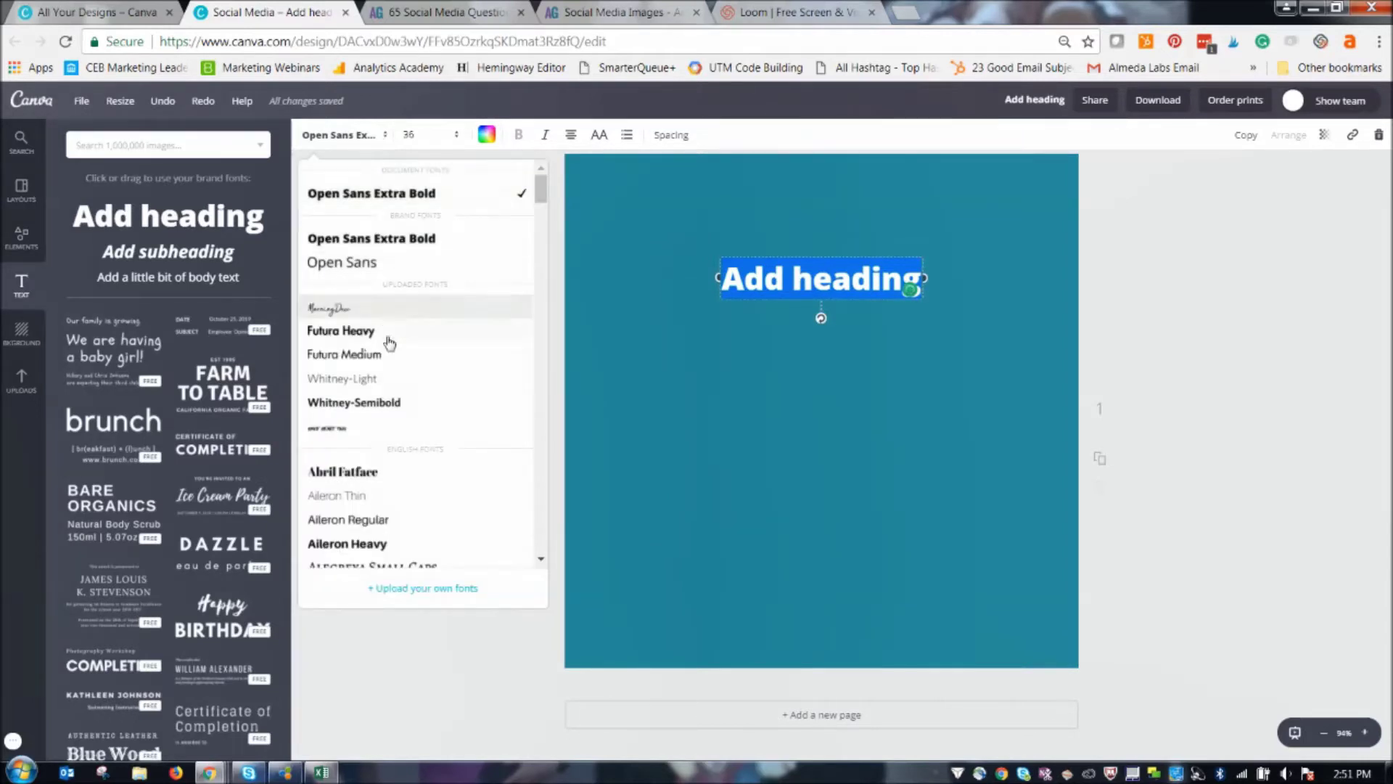
{"action": "scroll", "coordinate": [421, 471], "scroll_direction": "down", "scroll_amount": 5}
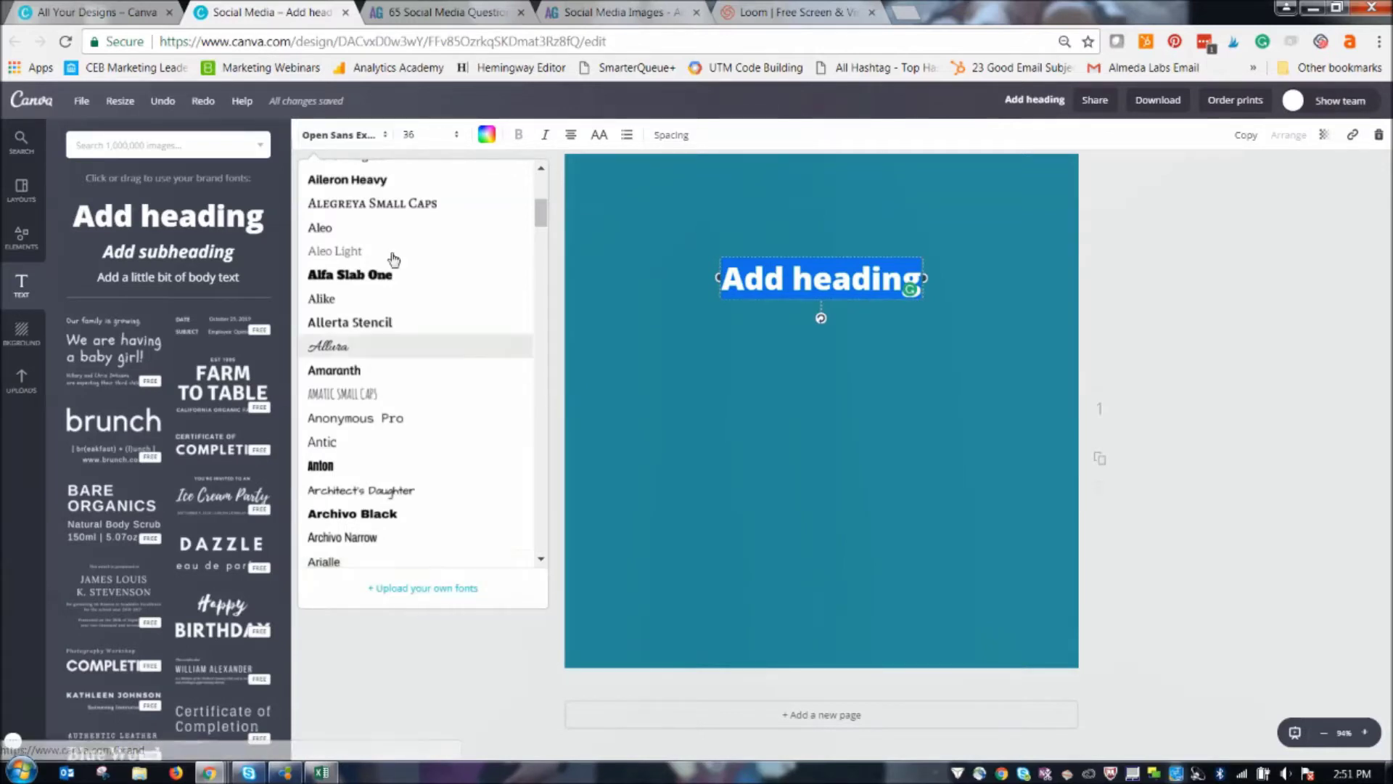
{"action": "left_click", "coordinate": [439, 138]}
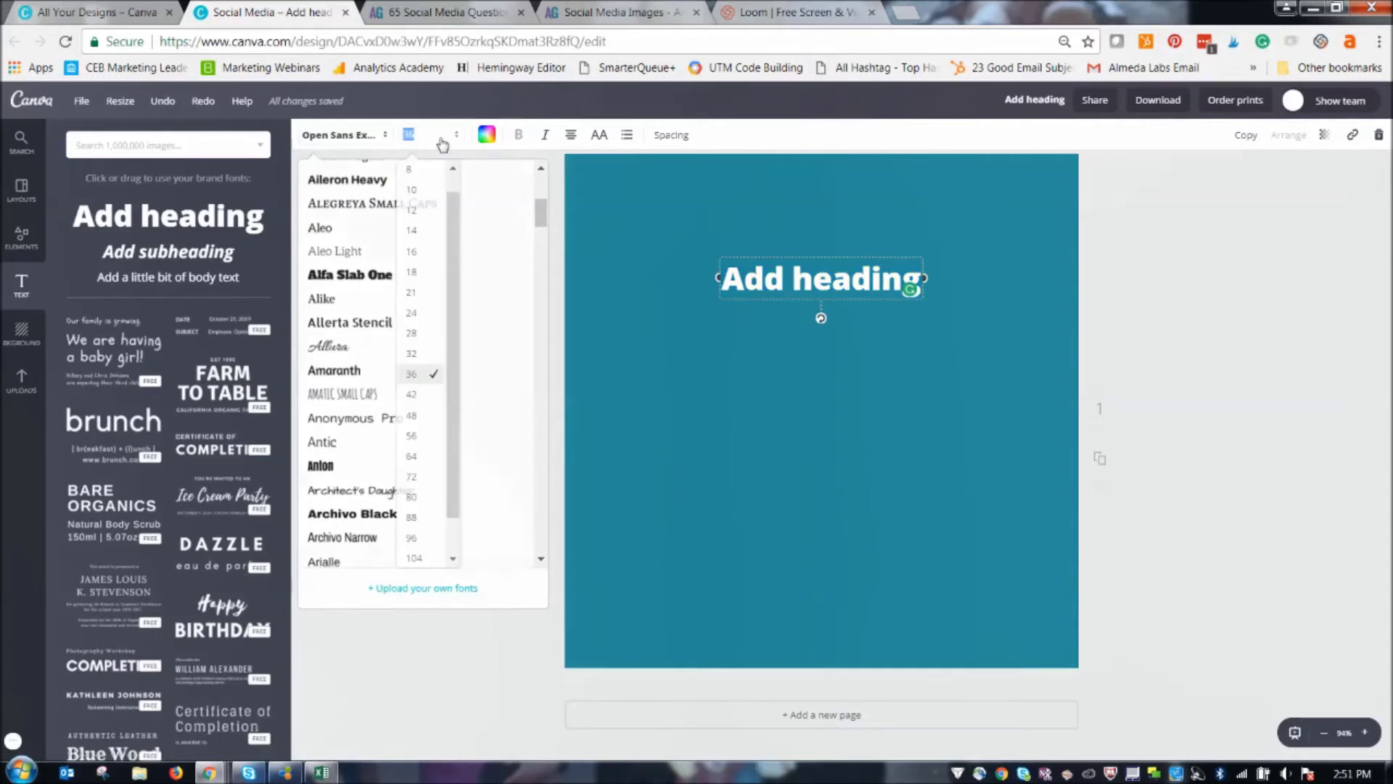
{"action": "left_click", "coordinate": [415, 476]}
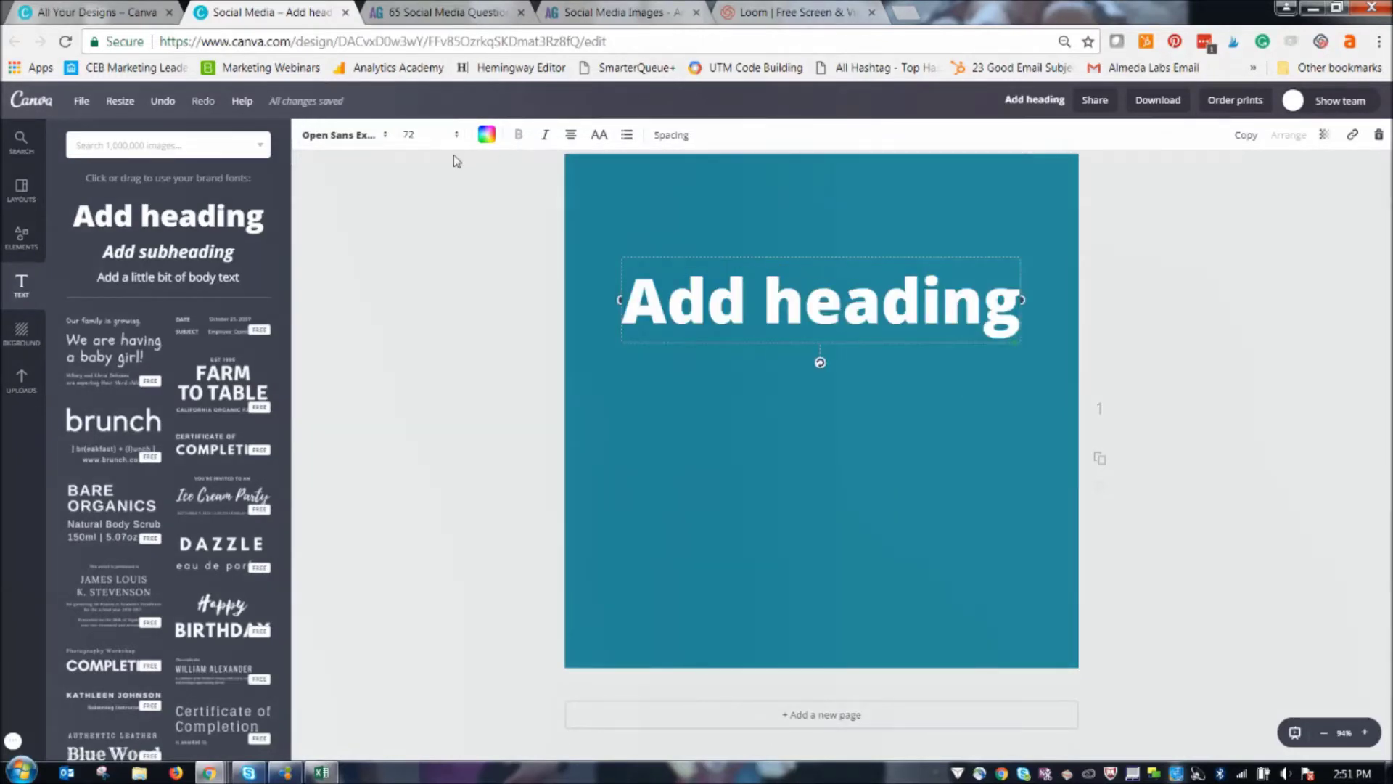
{"action": "left_click", "coordinate": [340, 141]}
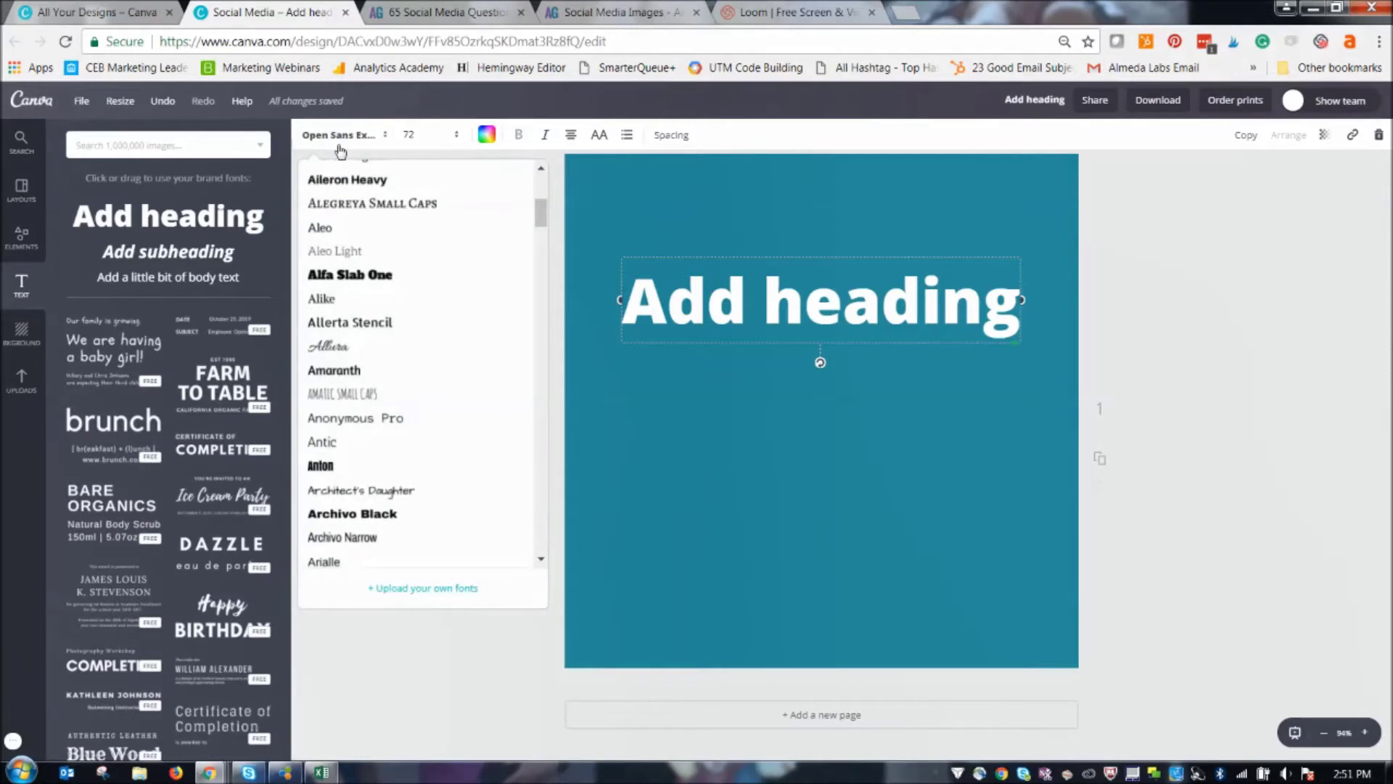
{"action": "left_click", "coordinate": [545, 135]}
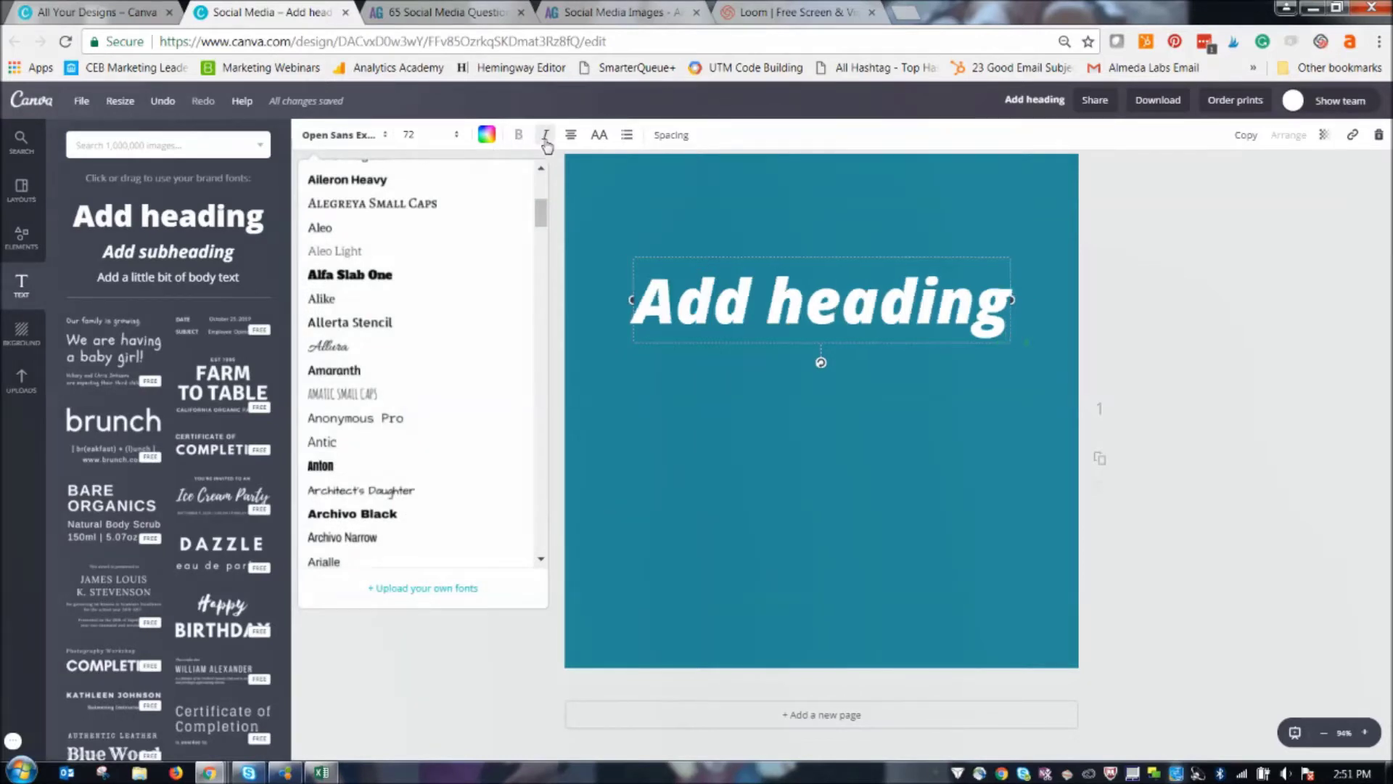
{"action": "left_click", "coordinate": [599, 137]}
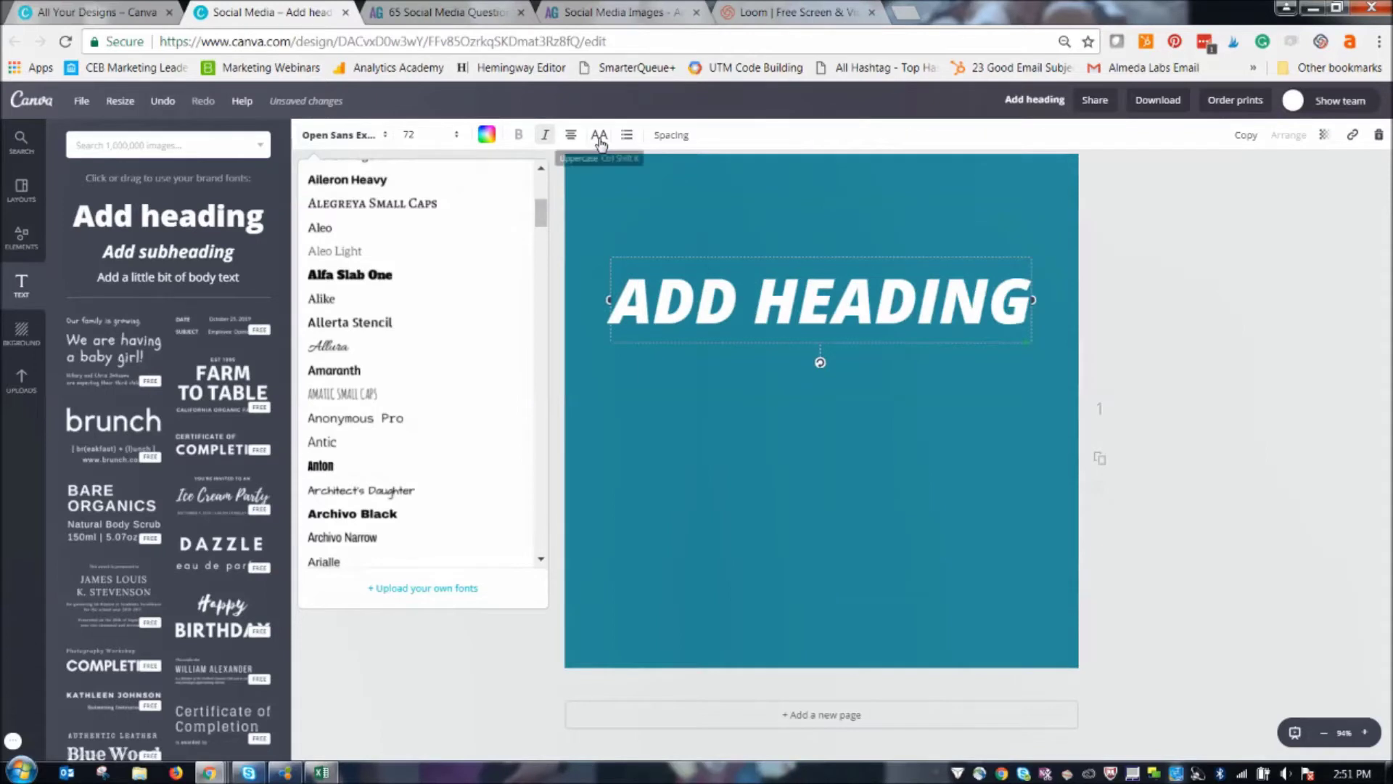
{"action": "left_click", "coordinate": [598, 137]}
{"action": "left_click", "coordinate": [569, 136]}
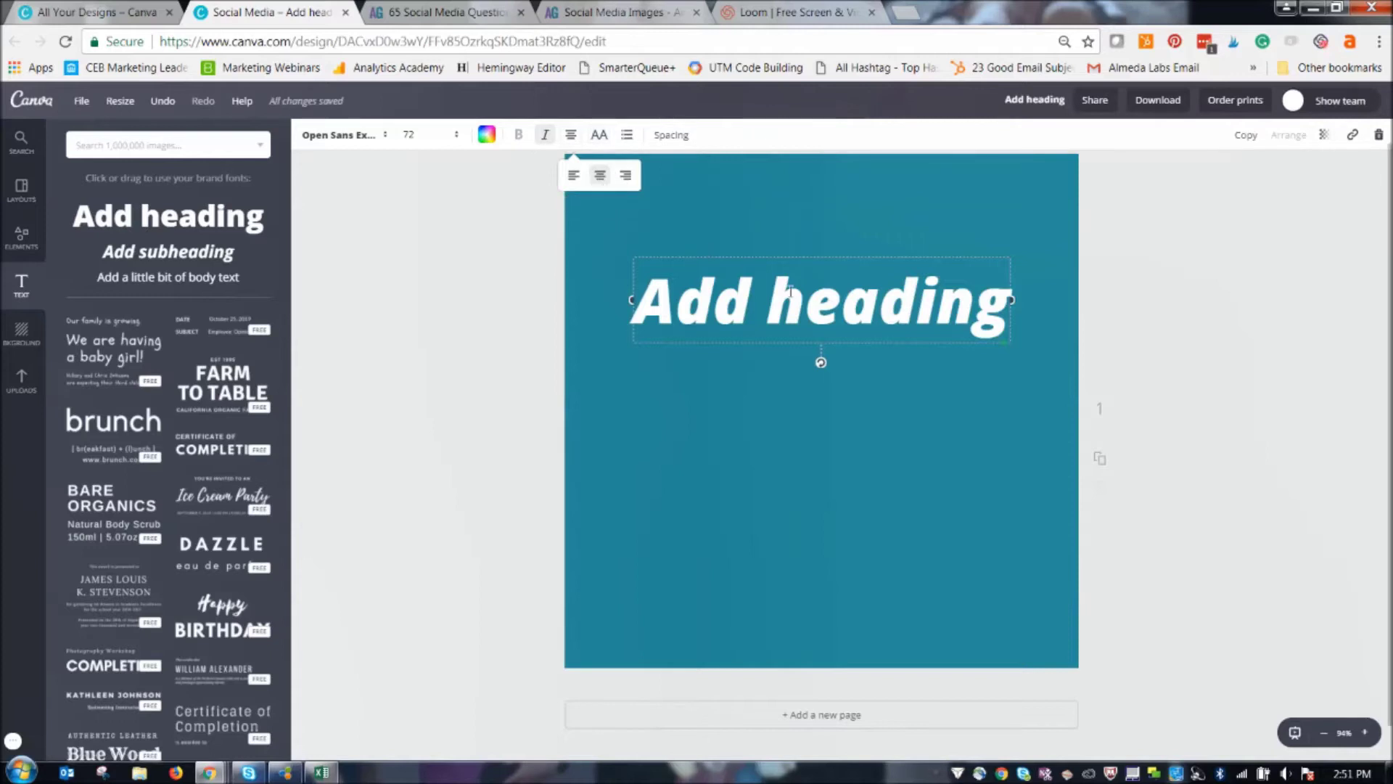
- Set the heading's letter spacing to 60 and line height to 1.09 so it wraps onto two lines
{"action": "left_click", "coordinate": [671, 136]}
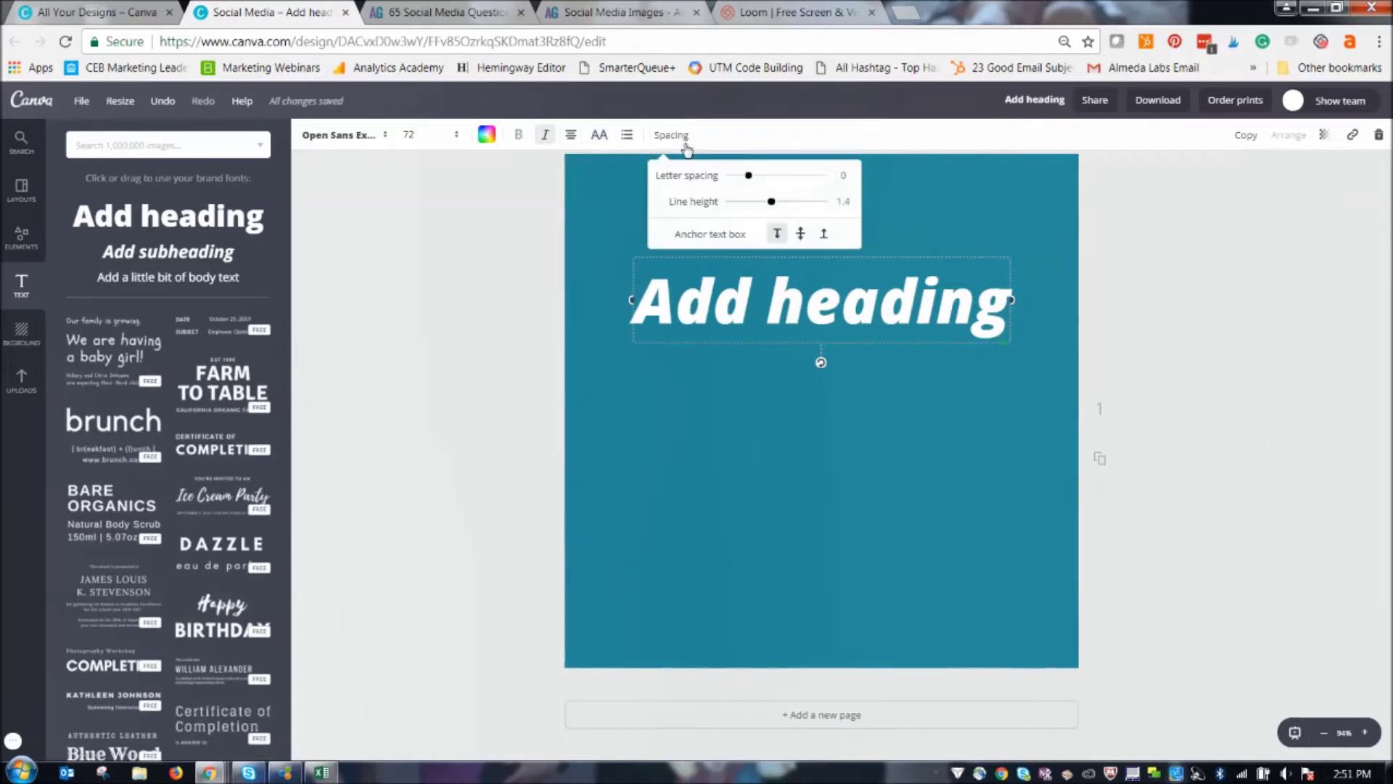
{"action": "mouse_move", "coordinate": [749, 177]}
{"action": "left_mouse_down"}
{"action": "mouse_move", "coordinate": [820, 187]}
{"action": "mouse_move", "coordinate": [702, 190]}
{"action": "mouse_move", "coordinate": [771, 194]}
{"action": "mouse_move", "coordinate": [717, 205]}
{"action": "mouse_move", "coordinate": [822, 206]}
{"action": "mouse_move", "coordinate": [754, 205]}
{"action": "mouse_move", "coordinate": [756, 182]}
{"action": "left_mouse_up"}
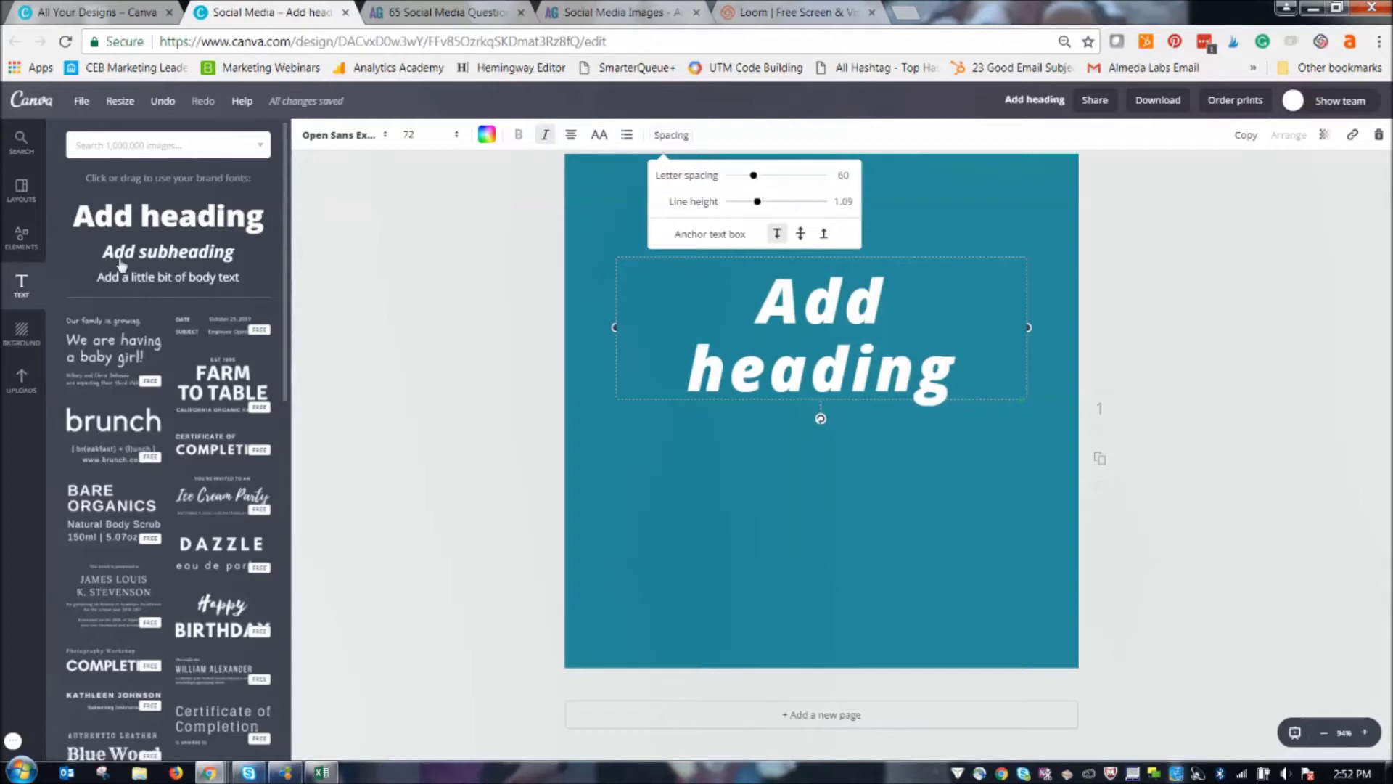
{"action": "left_click", "coordinate": [855, 323]}
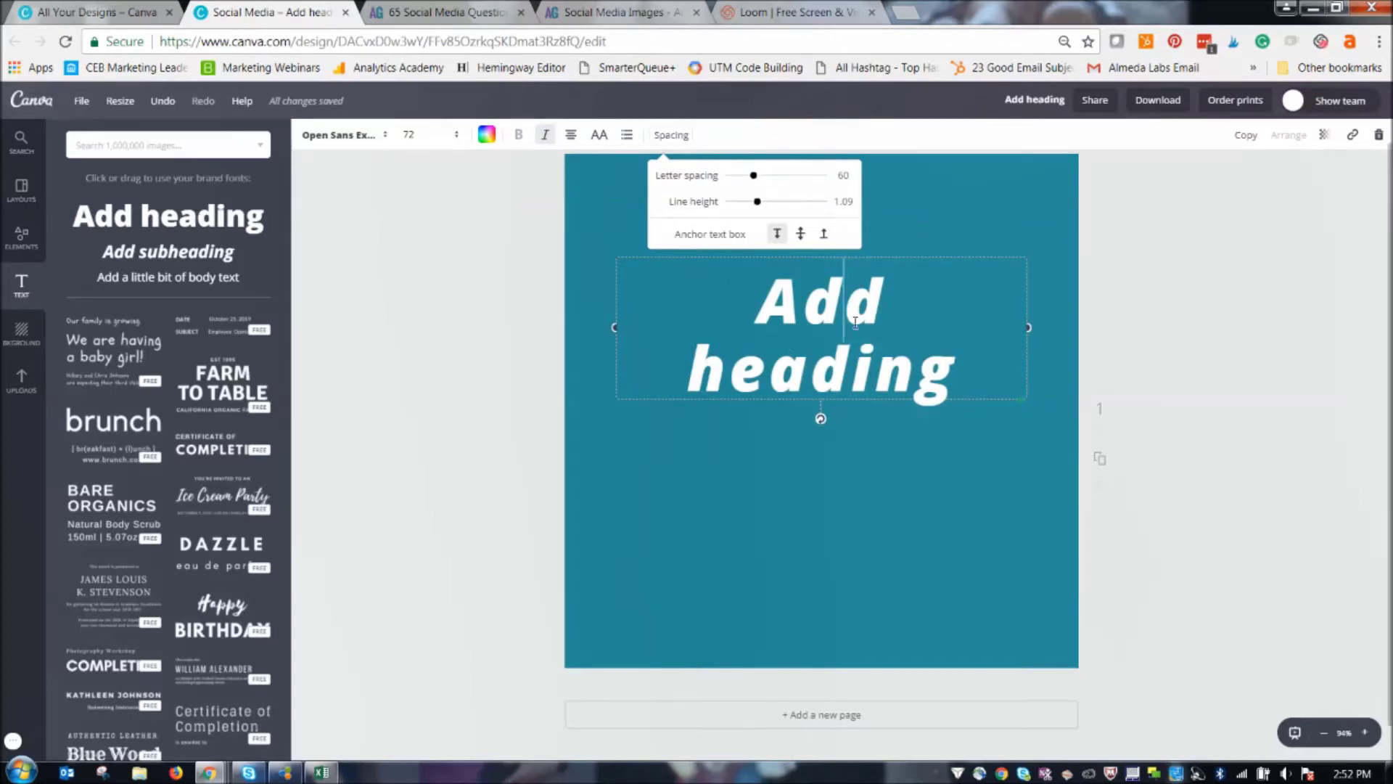
{"action": "left_click", "coordinate": [1246, 396]}
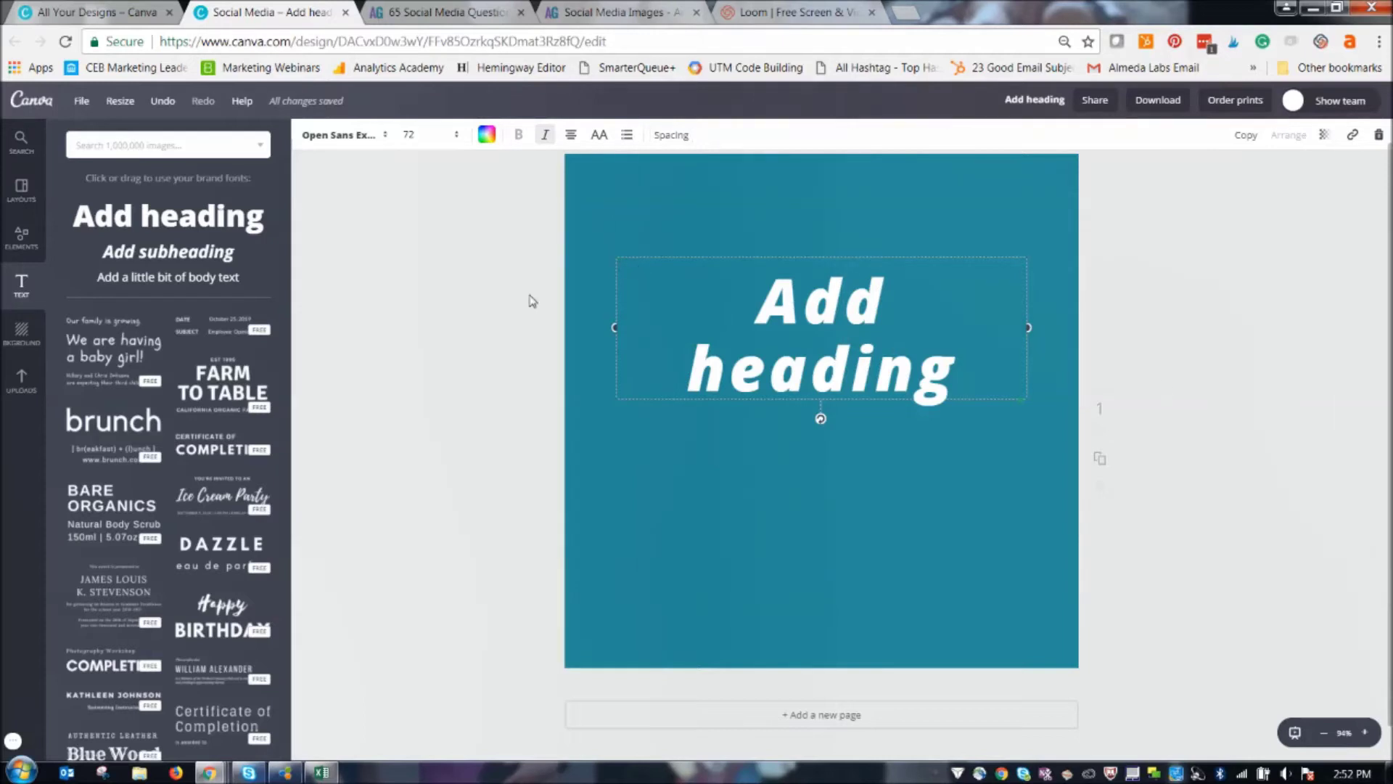
{"action": "left_click", "coordinate": [528, 301]}
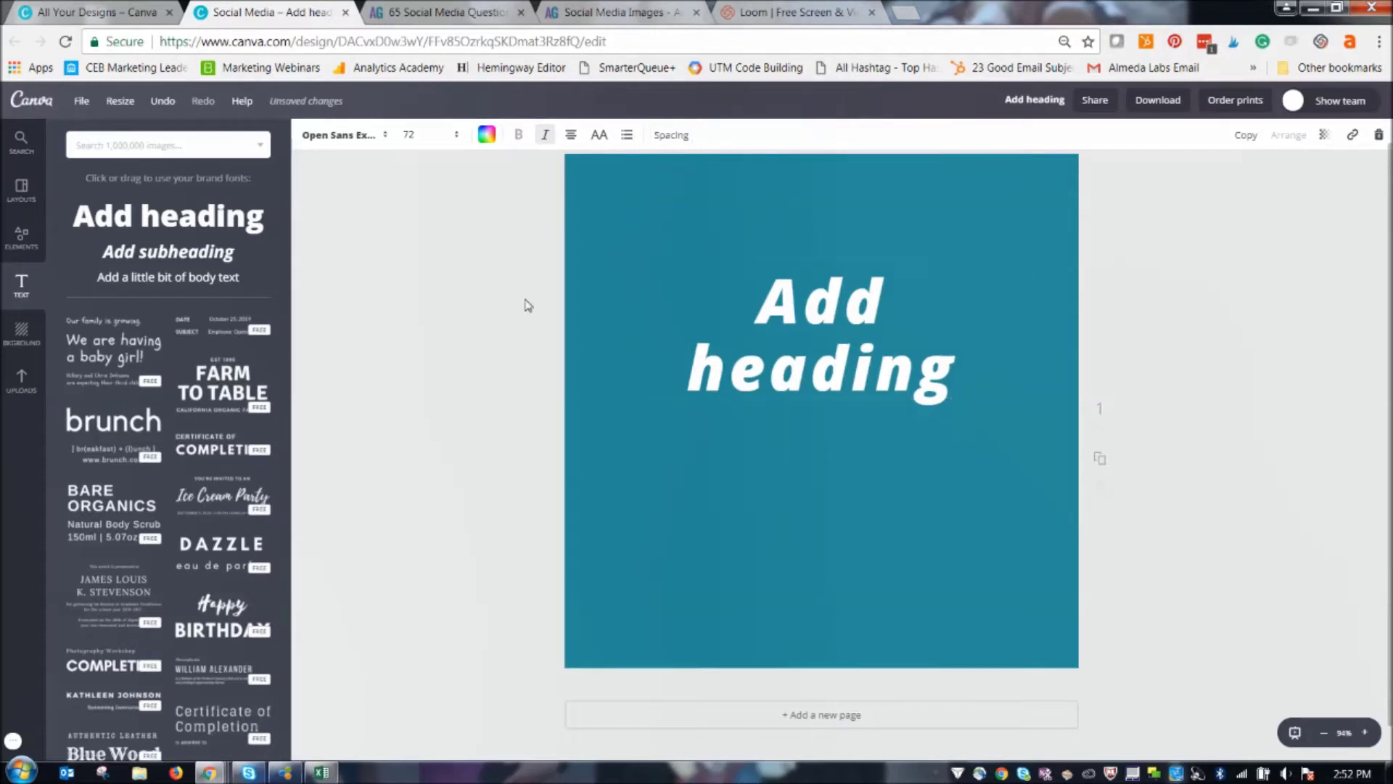
{"action": "left_click", "coordinate": [840, 294]}
{"action": "left_click", "coordinate": [1269, 361]}
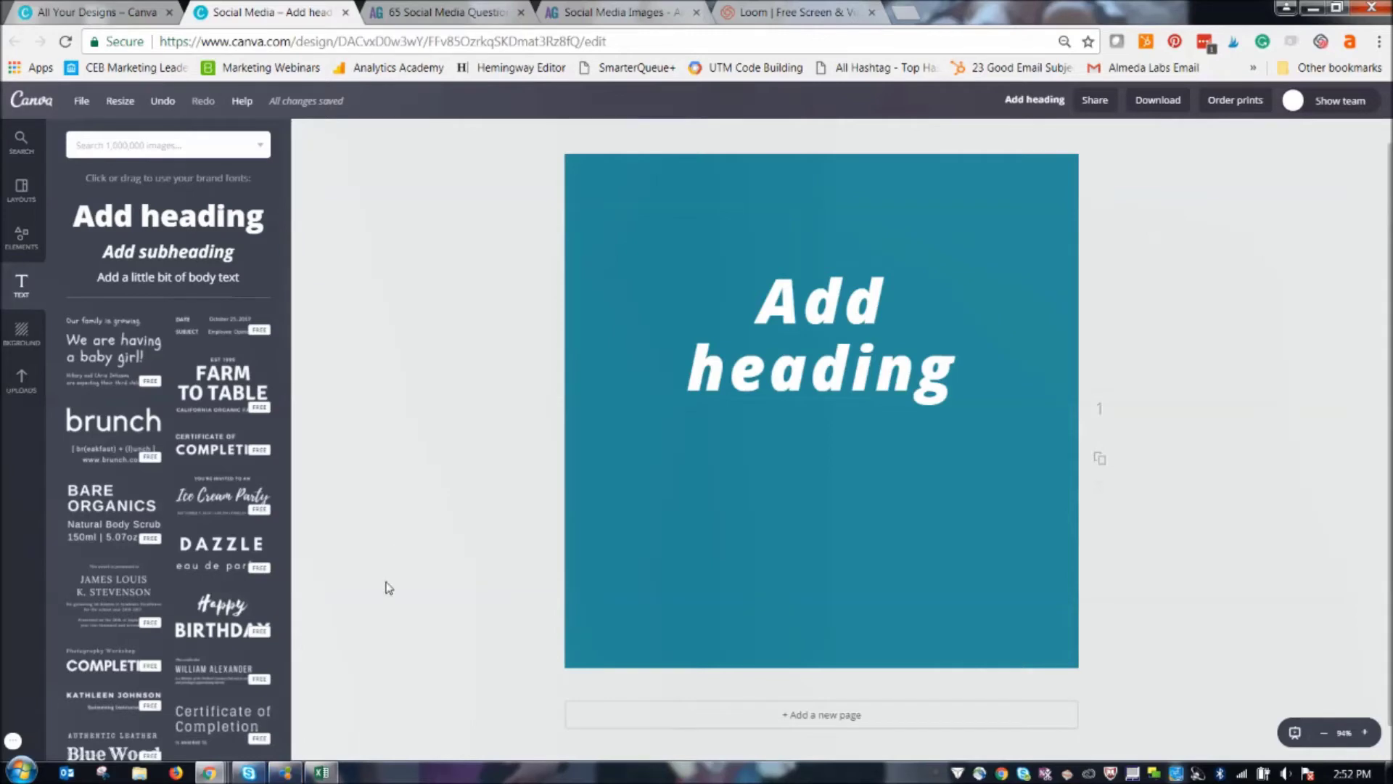
- Review the January 2018 page of the Social Media Content Calendar PDF, then return to Canva
{"action": "mouse_move", "coordinate": [285, 772]}
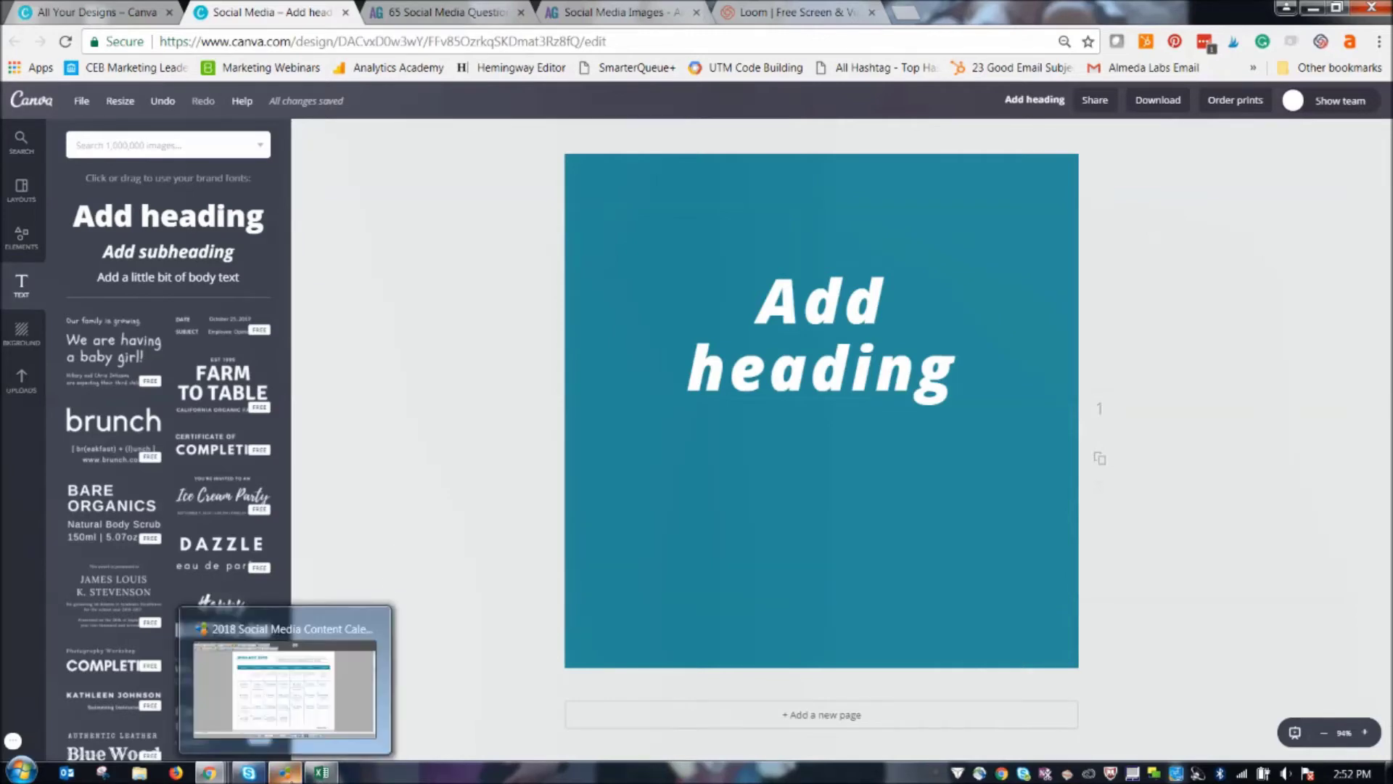
{"action": "left_click", "coordinate": [284, 690]}
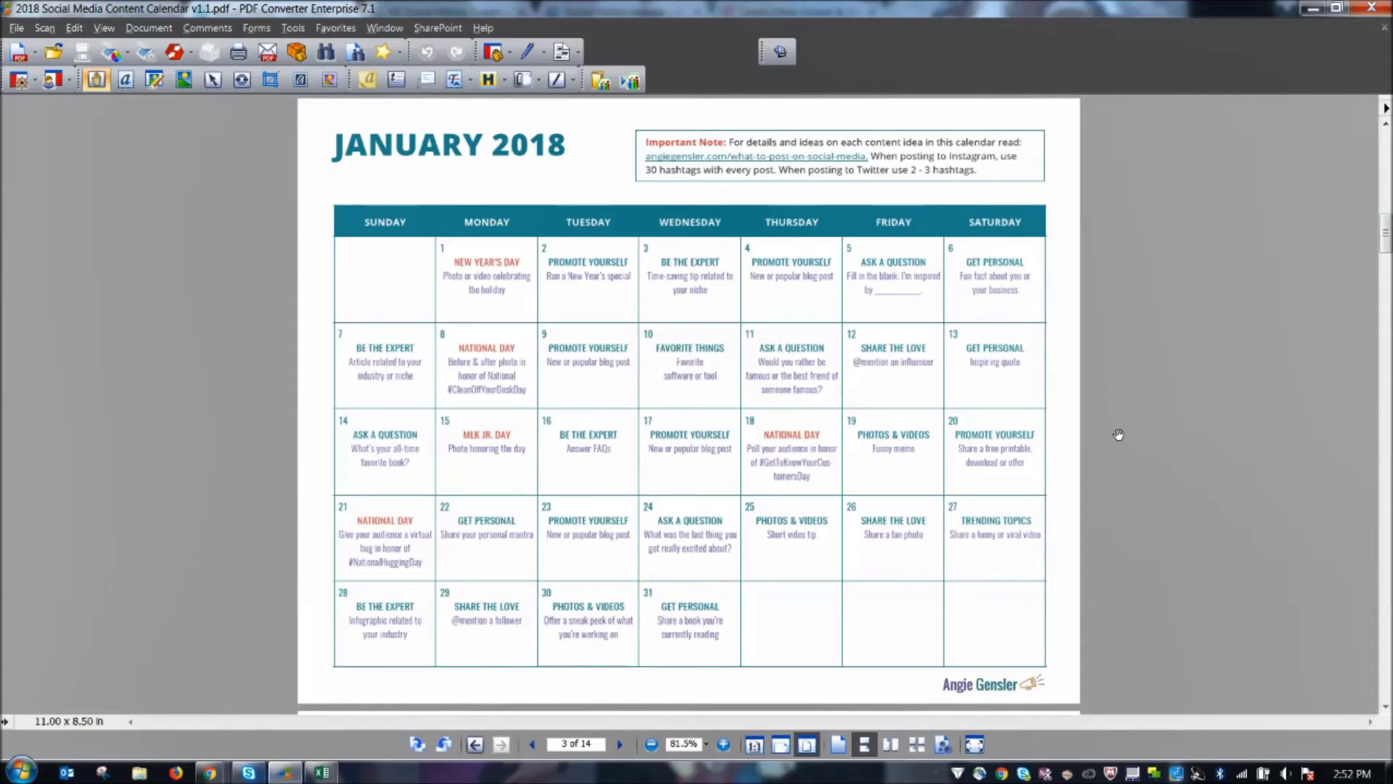
{"action": "scroll", "coordinate": [407, 440], "scroll_direction": "down", "scroll_amount": 5}
{"action": "scroll", "coordinate": [718, 423], "scroll_direction": "up", "scroll_amount": 8}
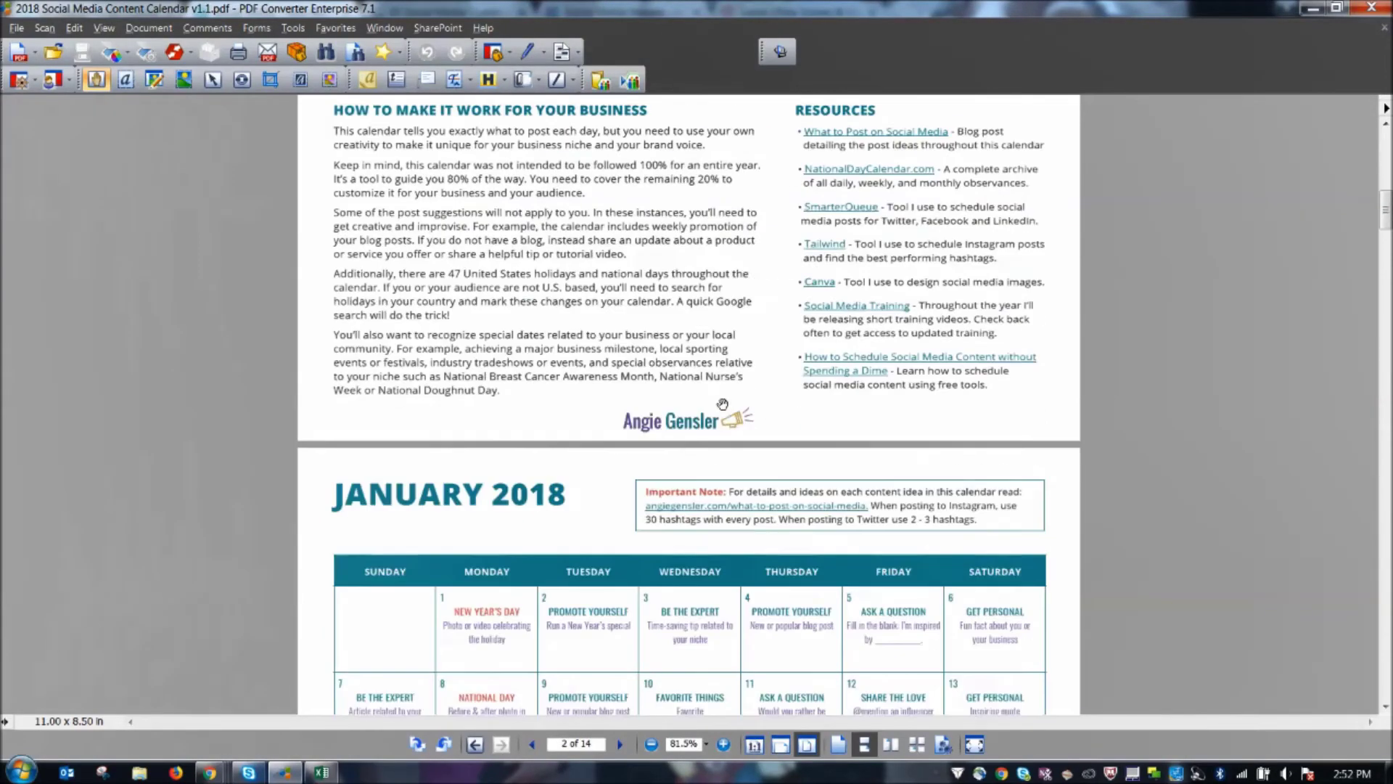
{"action": "scroll", "coordinate": [722, 405], "scroll_direction": "down", "scroll_amount": 5}
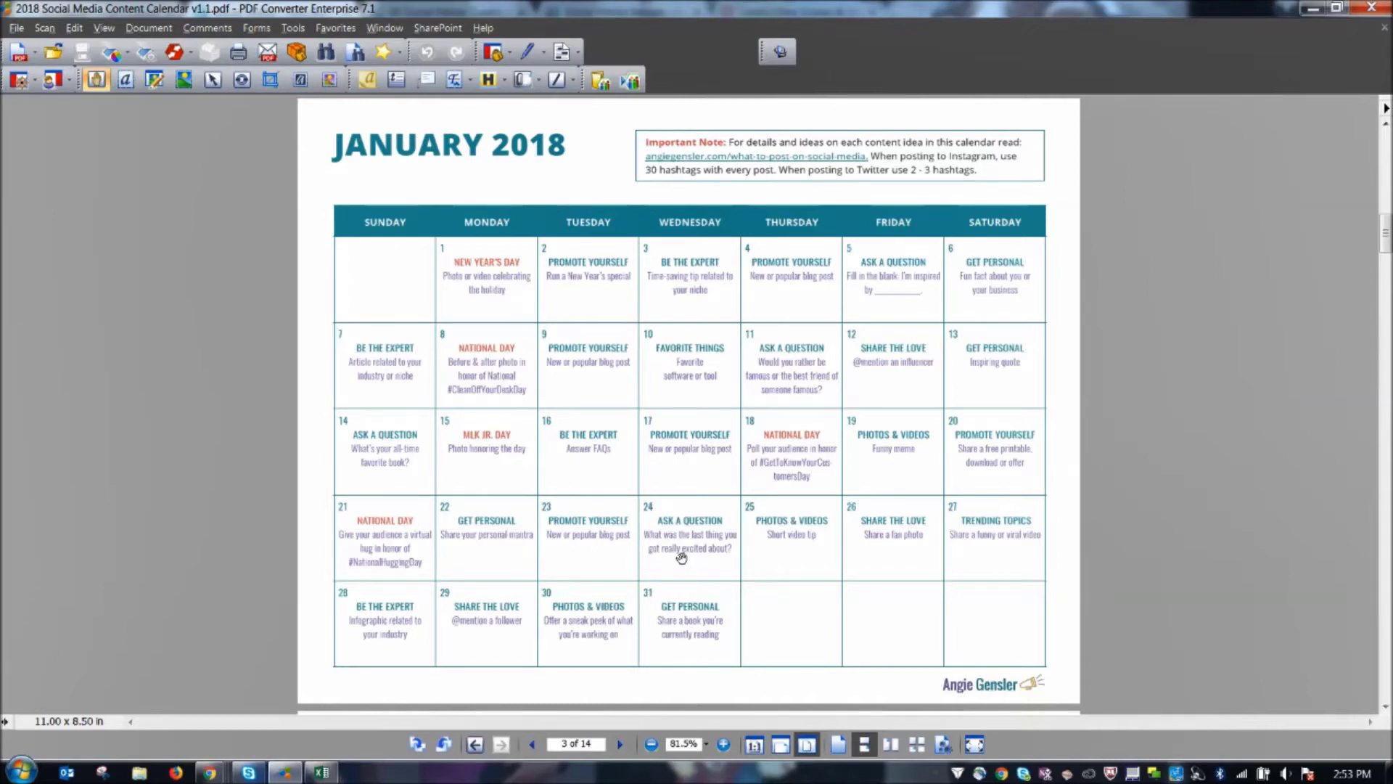
{"action": "left_click", "coordinate": [1317, 11]}
- Replace the heading text with 'What was the last thing you got really excited about?'
{"action": "left_click", "coordinate": [768, 309]}
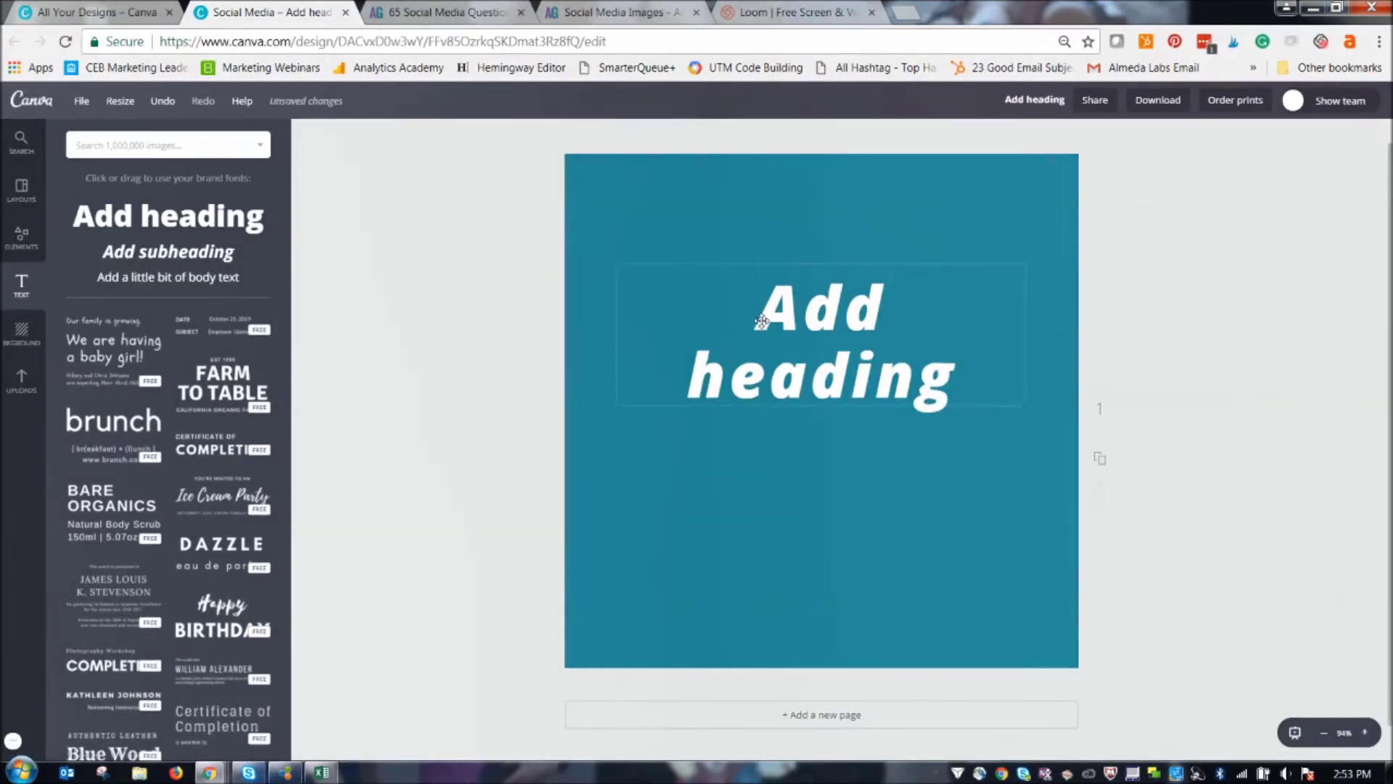
{"action": "left_click", "coordinate": [769, 309]}
{"action": "triple_click", "coordinate": [769, 309]}
{"action": "type", "text": "W"}
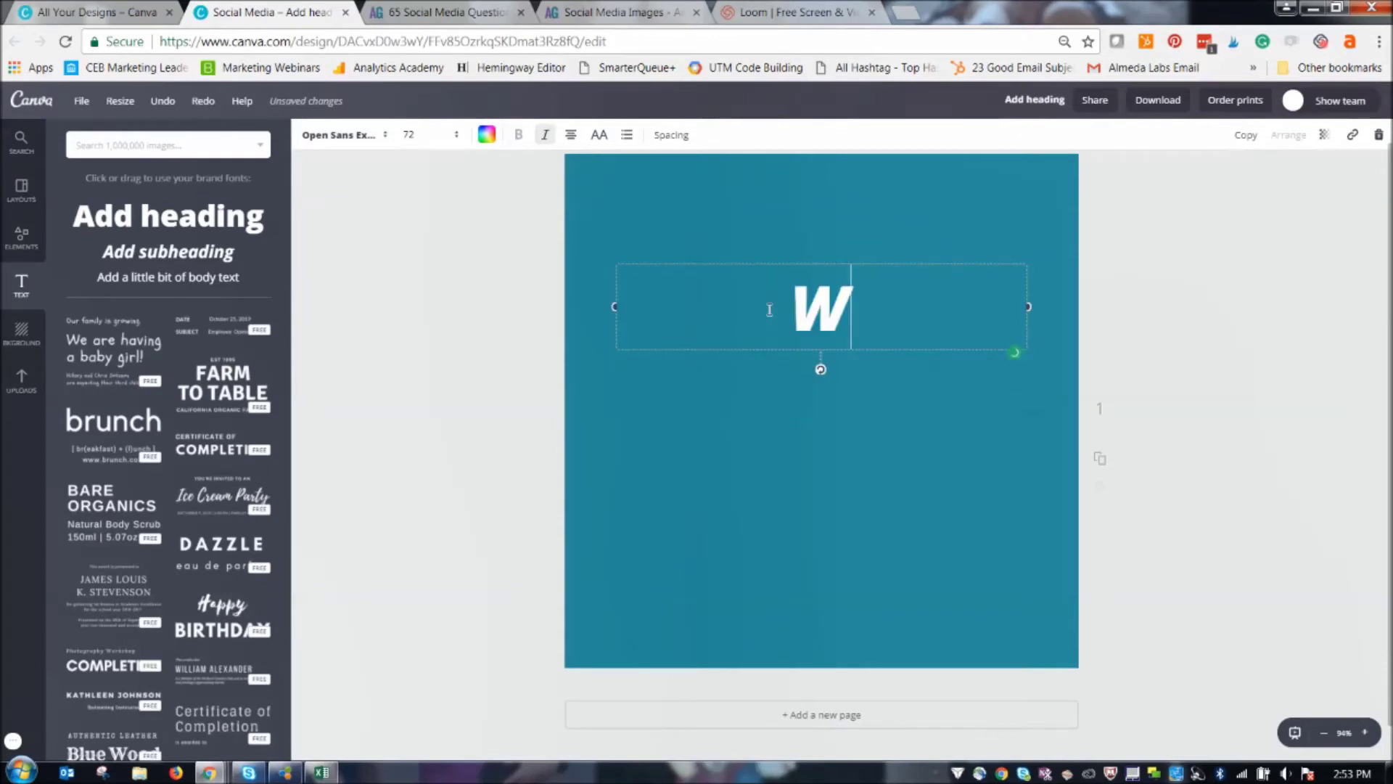
{"action": "type", "text": "hat was the las"}
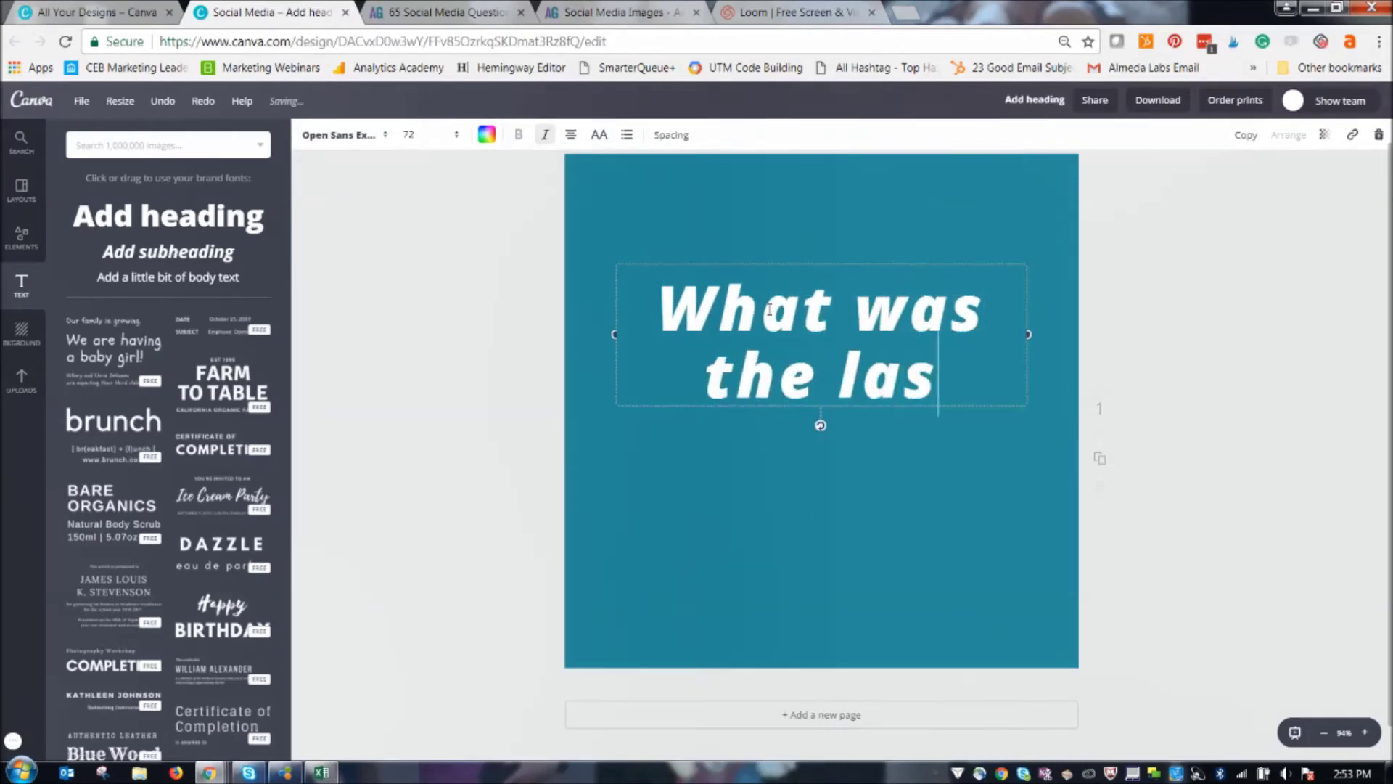
{"action": "type", "text": "t thing you got real"}
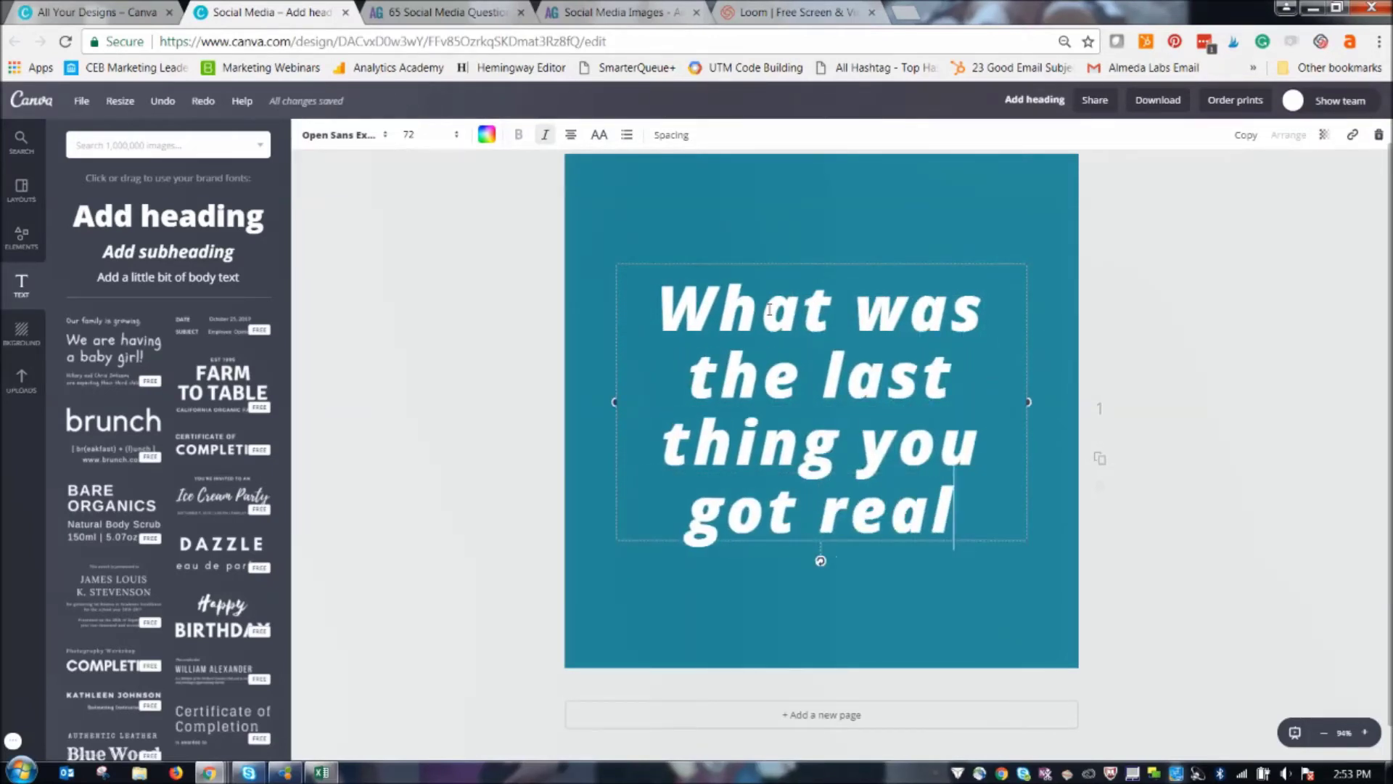
{"action": "type", "text": "ly excited about?"}
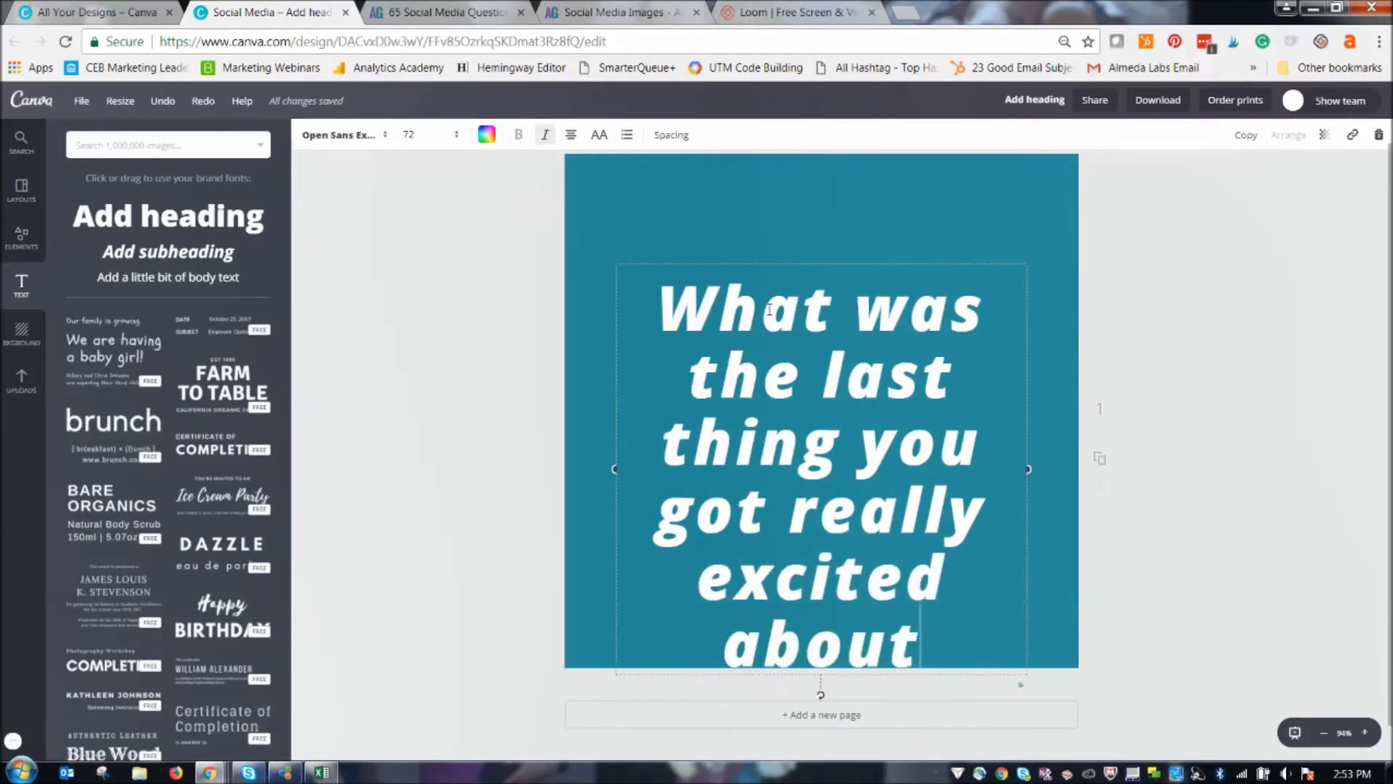
{"action": "key", "text": "shift+Up"}
{"action": "key", "text": "shift+Up"}
{"action": "key", "text": "shift+Up"}
{"action": "key", "text": "shift+Up"}
{"action": "key", "text": "shift+Up"}
{"action": "key", "text": "shift+Up"}
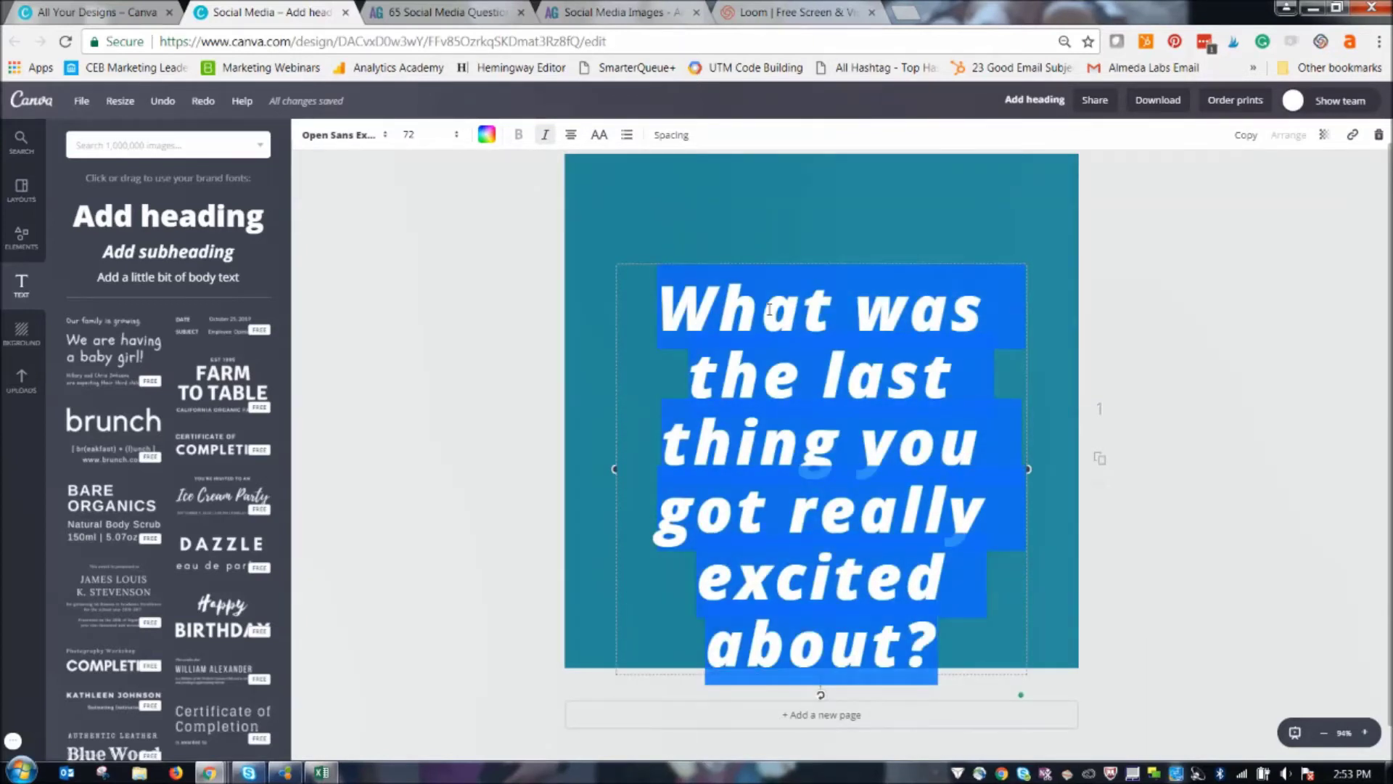
- Set the question's font to Futura Medium at size 56, after trying Futura Heavy
{"action": "left_click", "coordinate": [371, 145]}
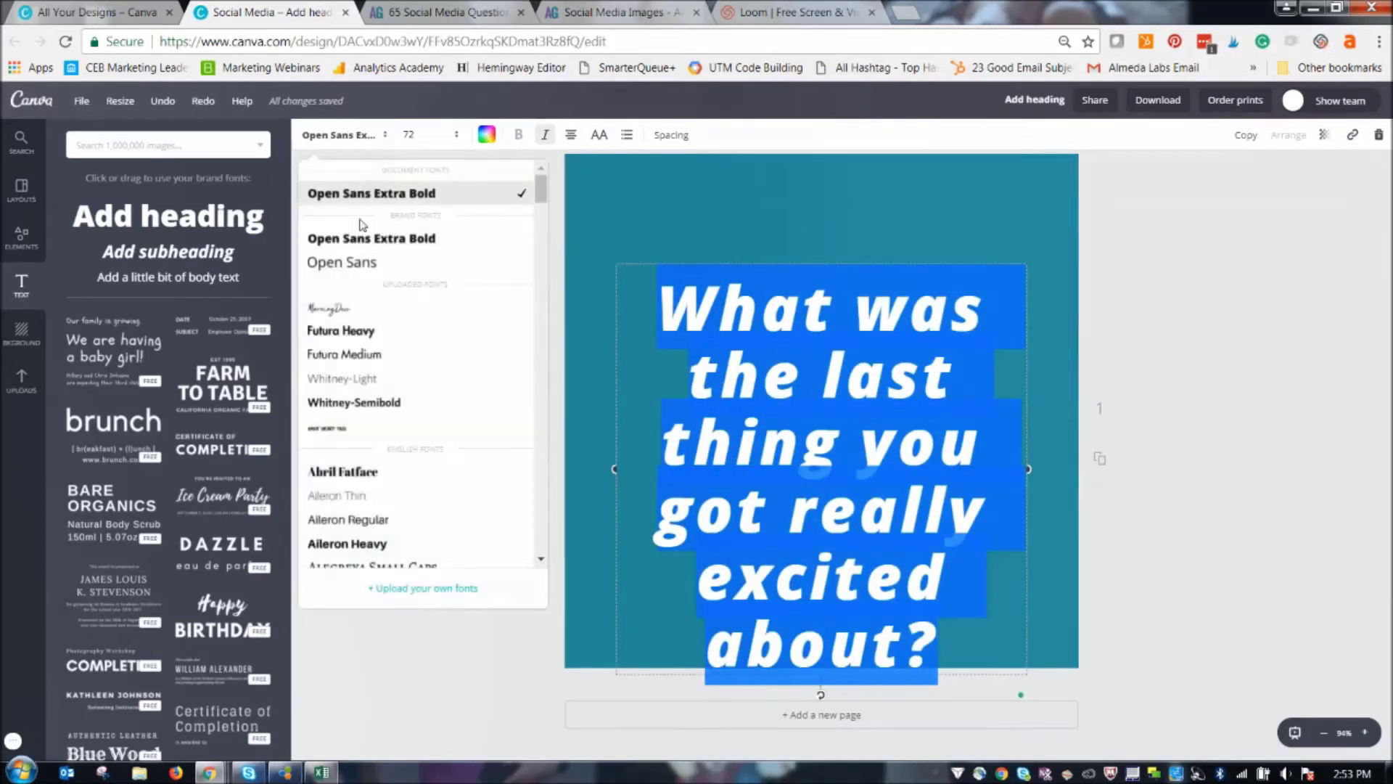
{"action": "scroll", "coordinate": [373, 290], "scroll_direction": "down", "scroll_amount": 2}
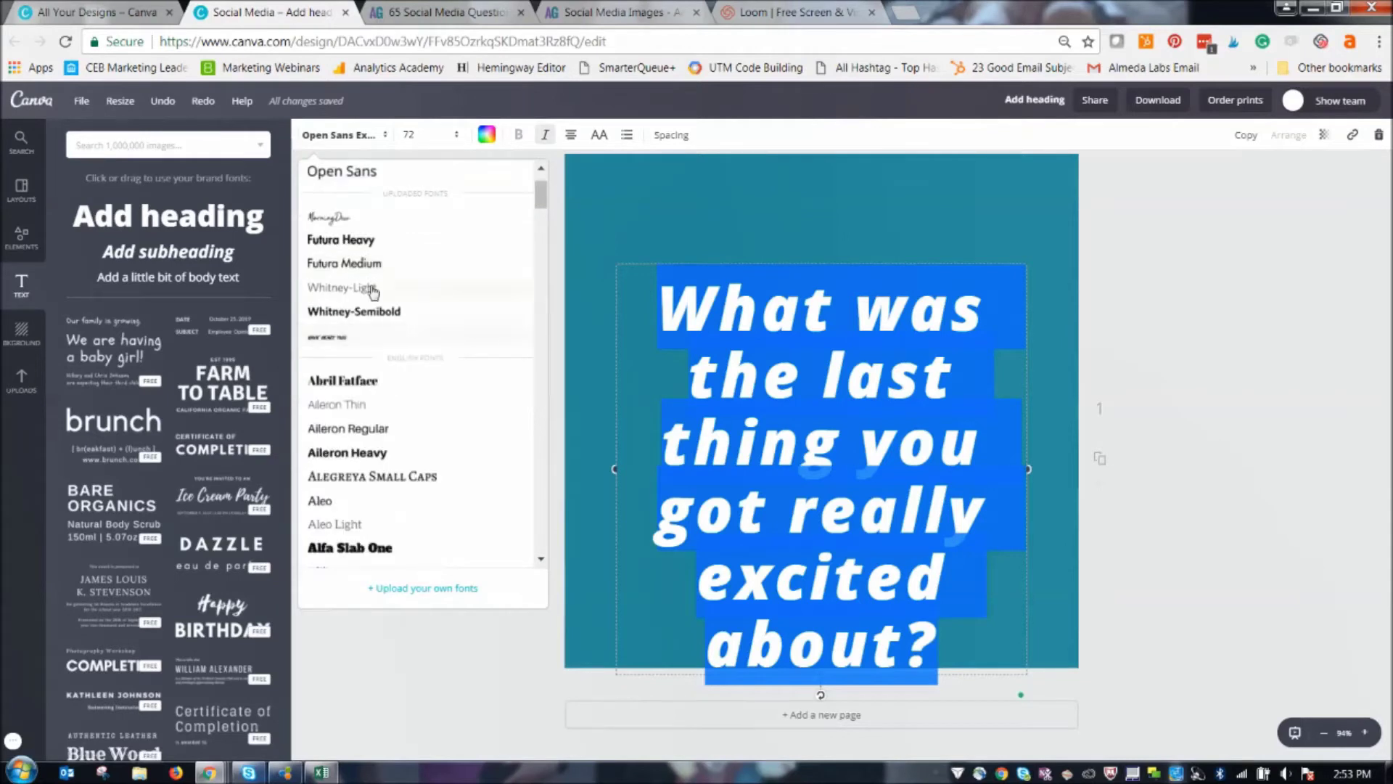
{"action": "left_click", "coordinate": [366, 241]}
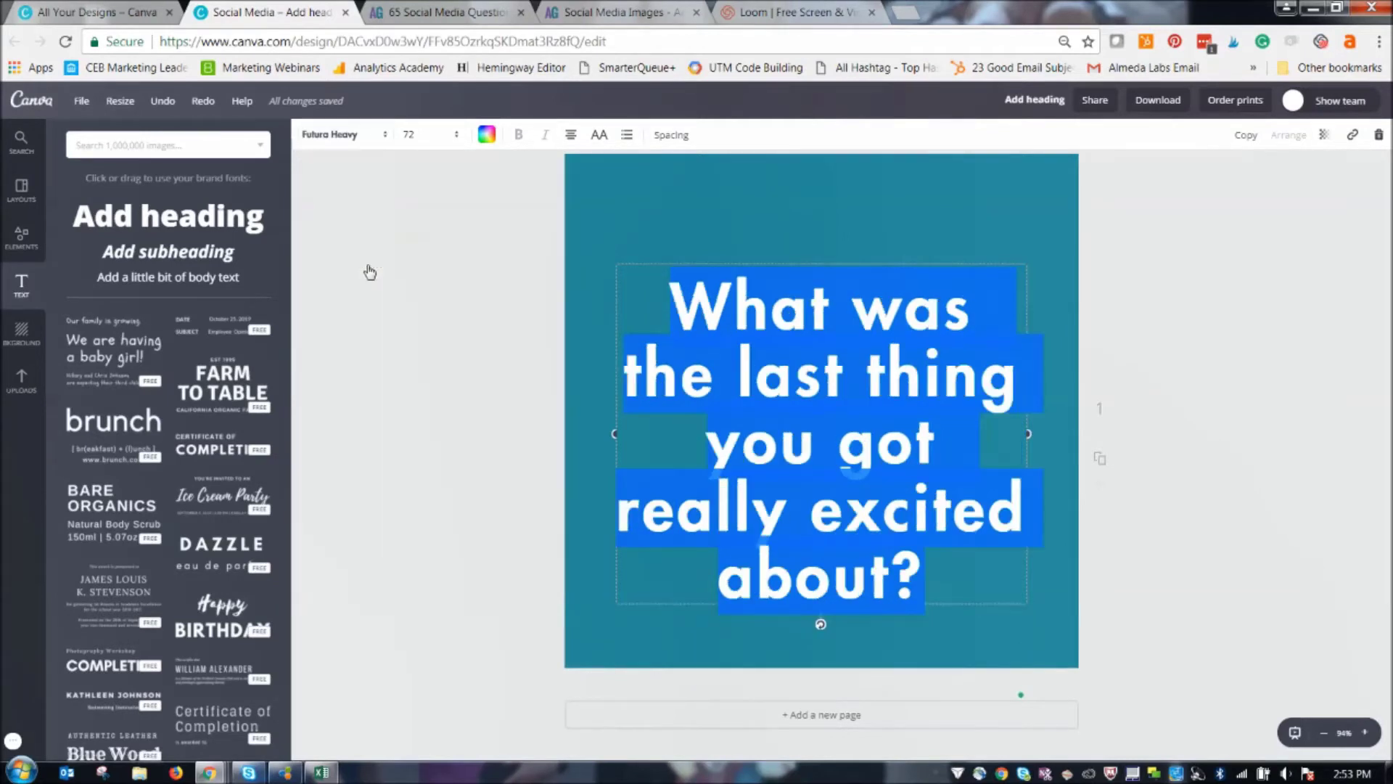
{"action": "left_click", "coordinate": [351, 138]}
{"action": "left_click", "coordinate": [379, 361]}
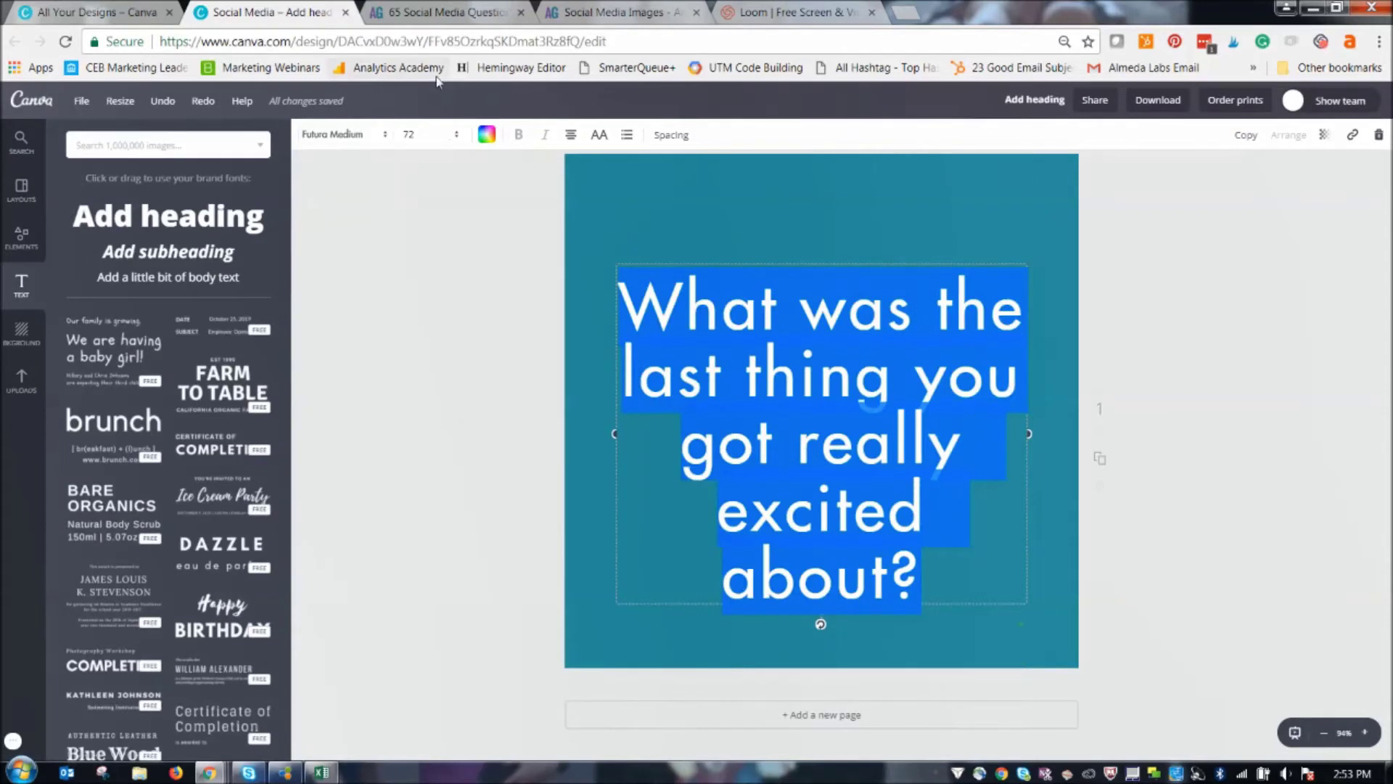
{"action": "left_click", "coordinate": [425, 136]}
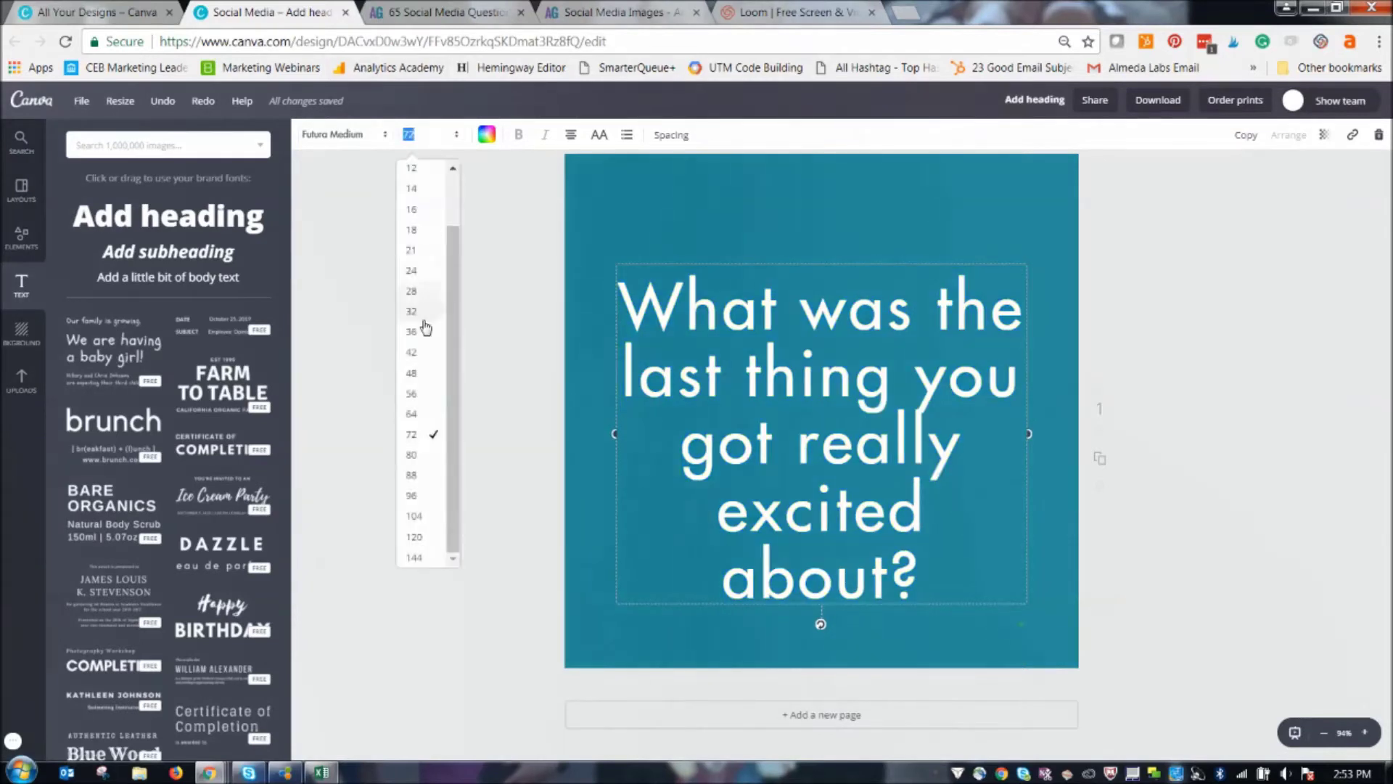
{"action": "left_click", "coordinate": [425, 395]}
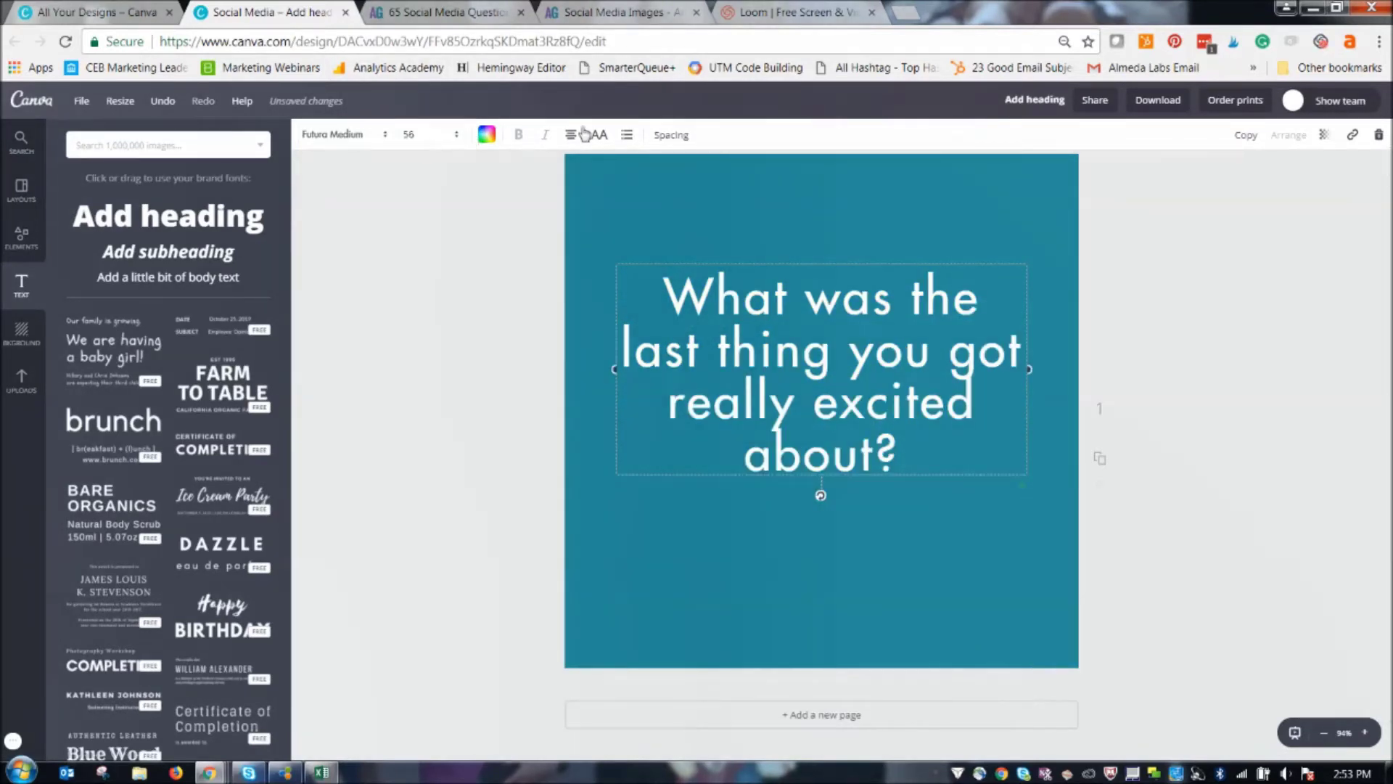
- Loosen the question's line spacing to 1.38 and move it slightly lower on the square
{"action": "left_click", "coordinate": [672, 135]}
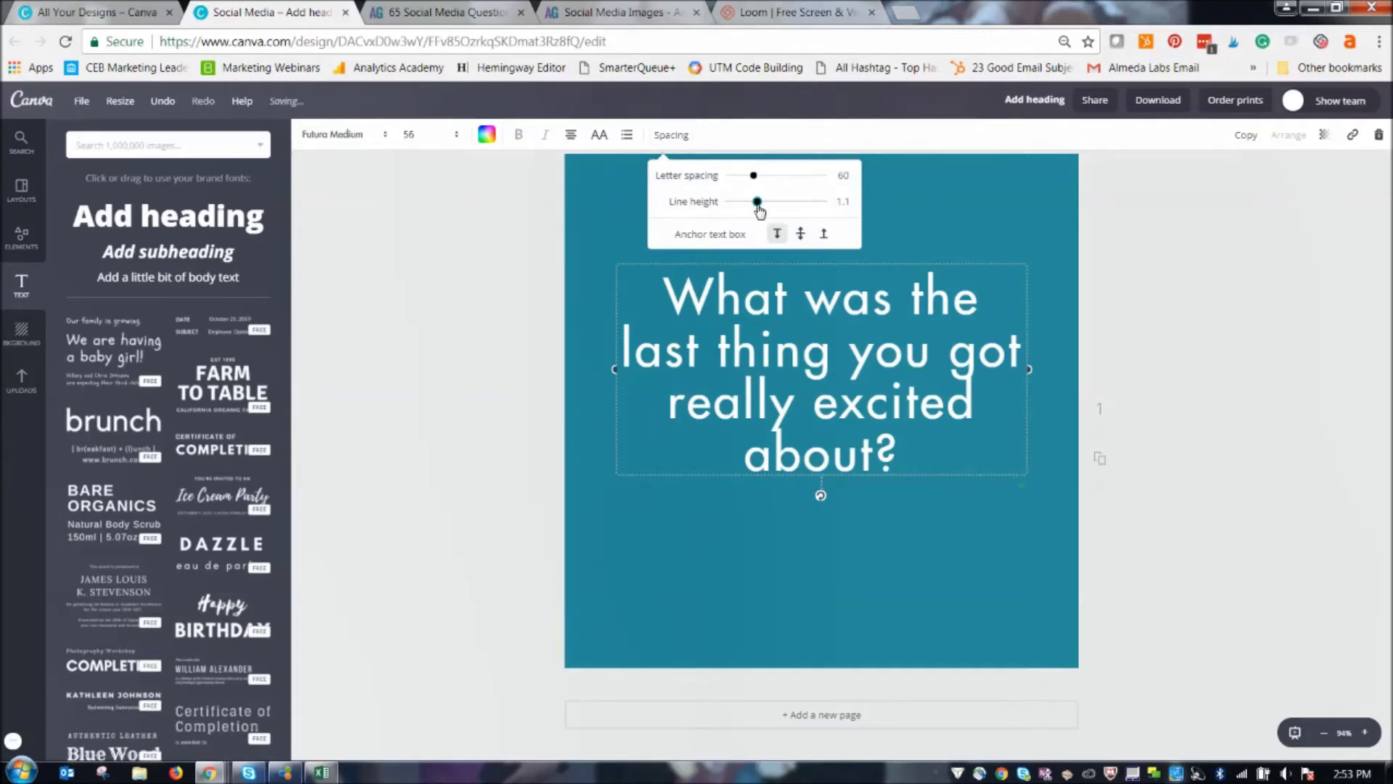
{"action": "left_click_drag", "start_coordinate": [759, 210], "coordinate": [752, 181]}
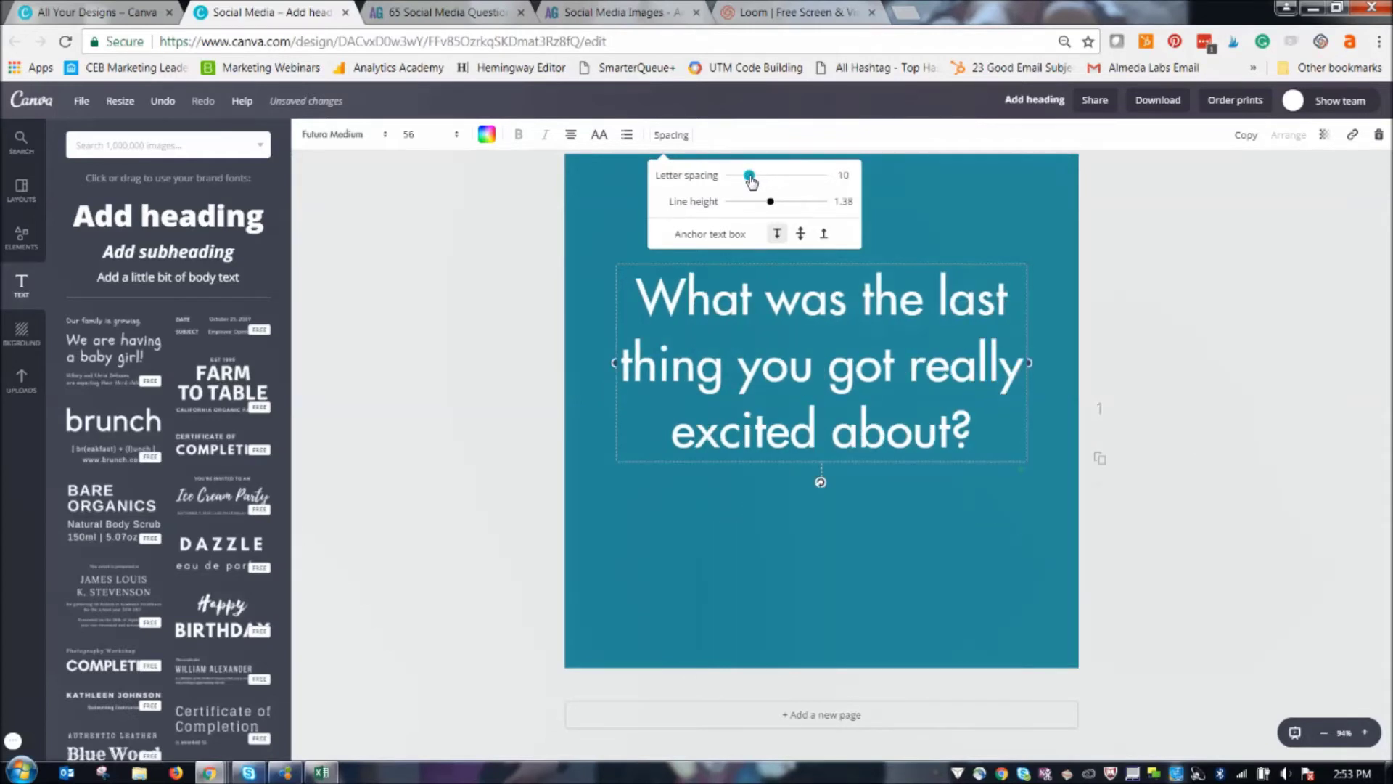
{"action": "left_click", "coordinate": [877, 258]}
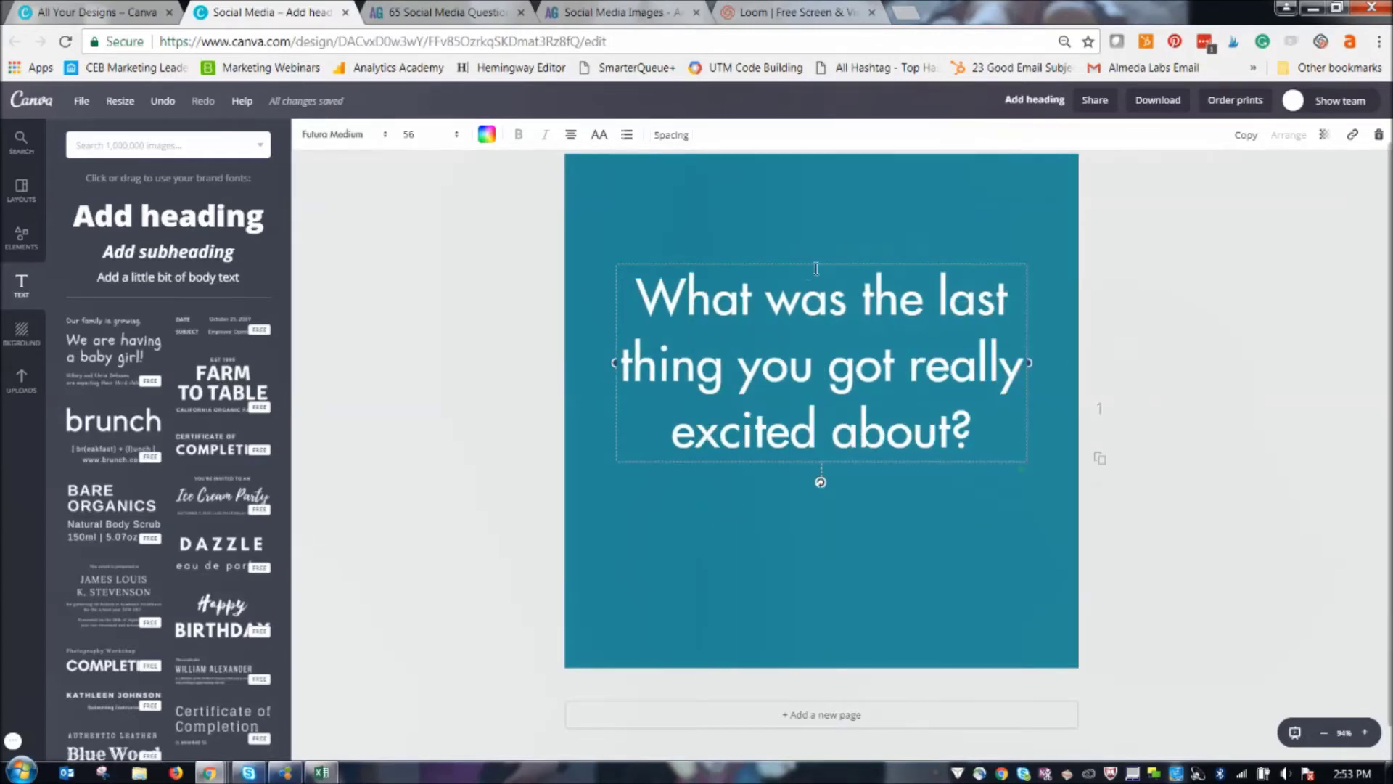
{"action": "left_click_drag", "start_coordinate": [822, 261], "coordinate": [822, 308]}
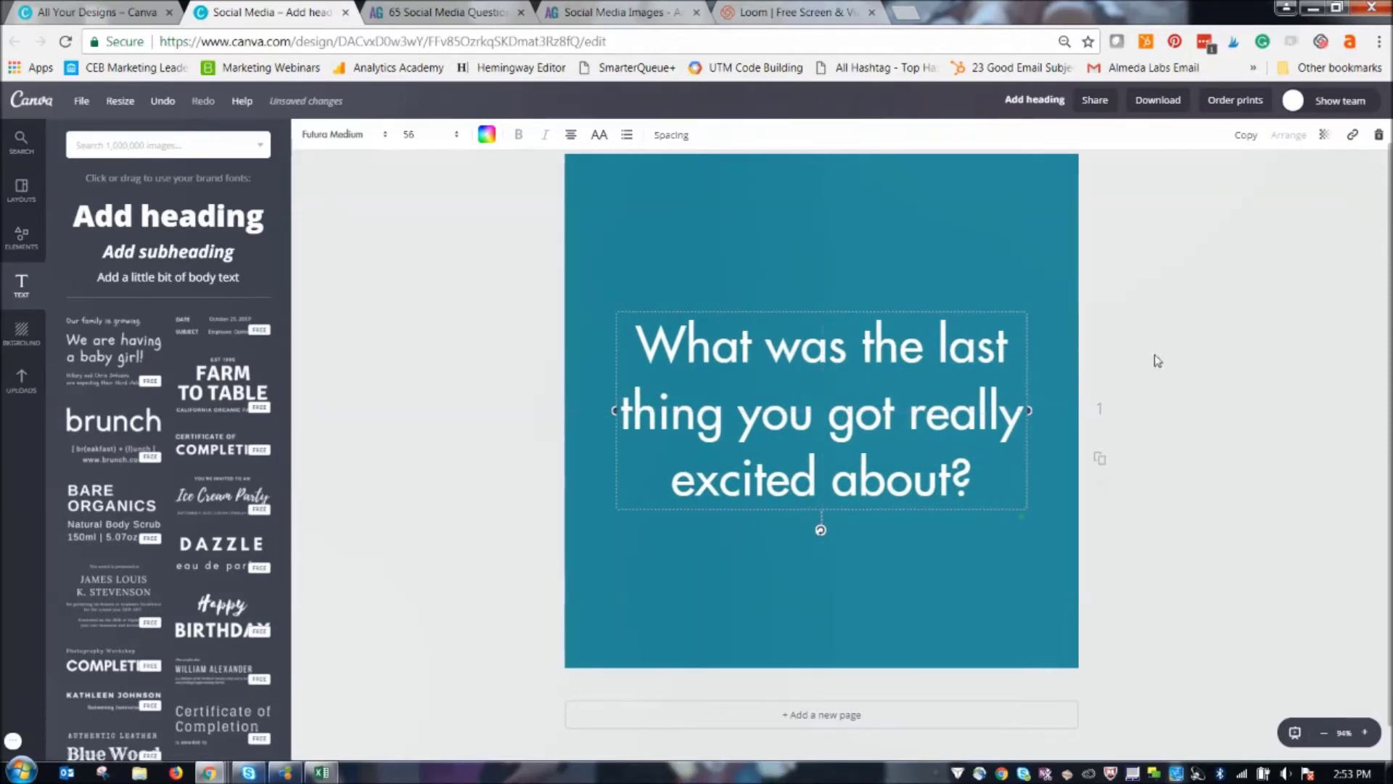
{"action": "left_click", "coordinate": [1201, 356]}
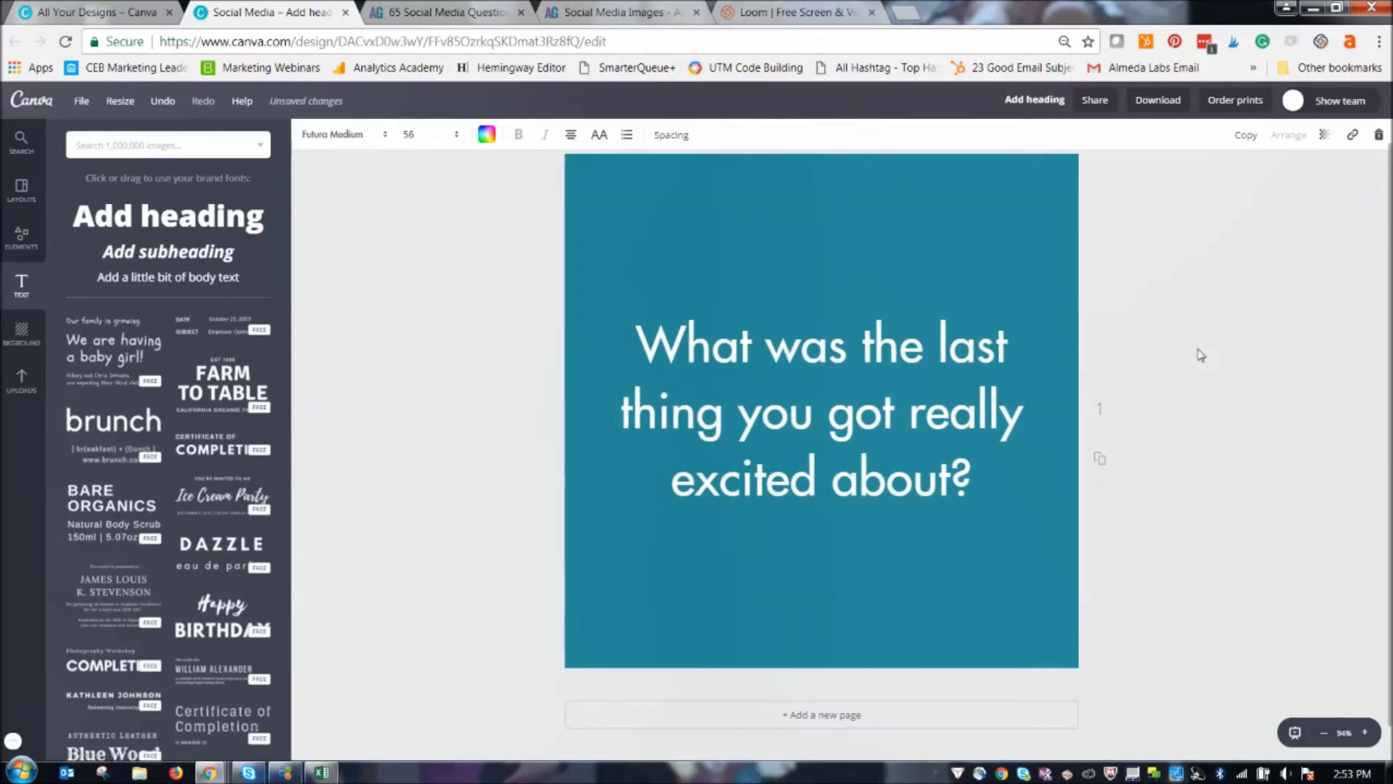
- Browse the Elements panel and scroll through the Frames category thumbnails
{"action": "left_click", "coordinate": [23, 233]}
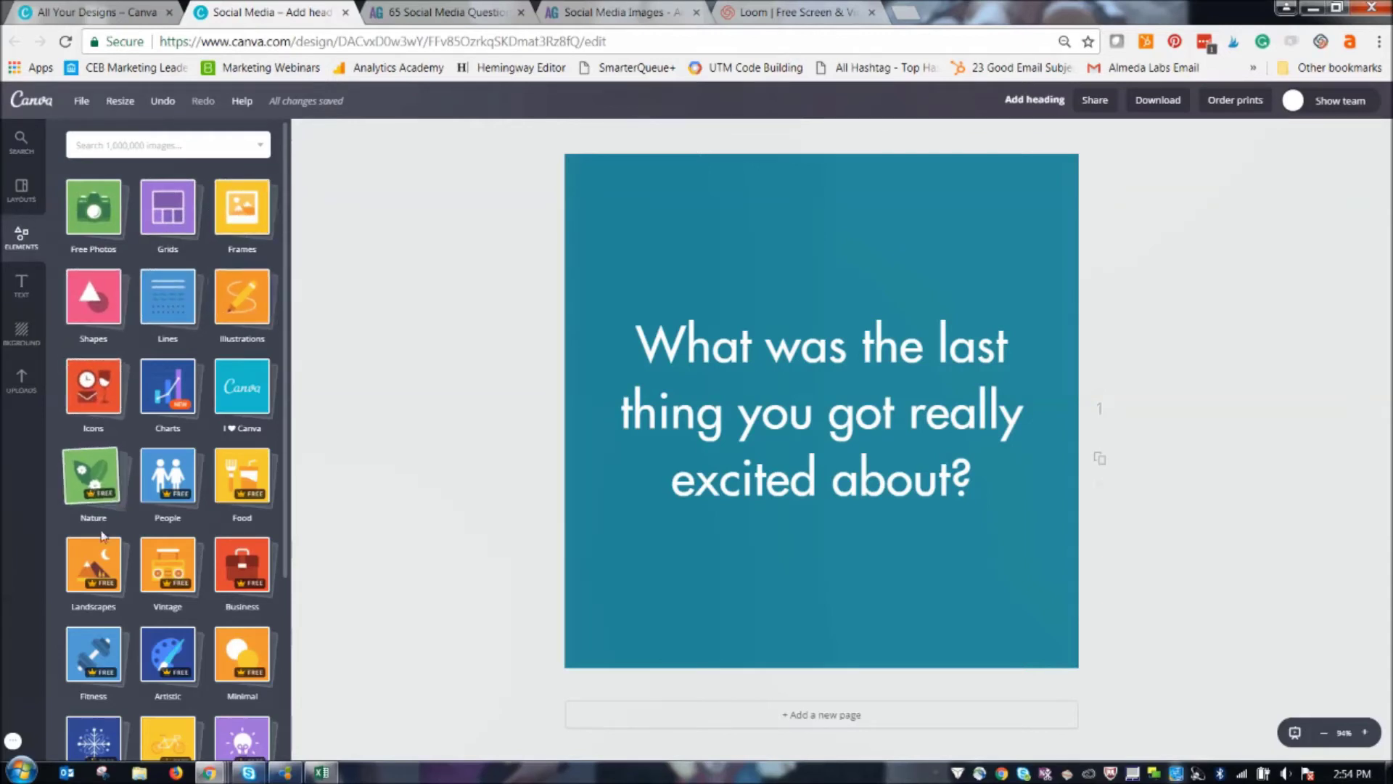
{"action": "scroll", "coordinate": [257, 638], "scroll_direction": "down", "scroll_amount": 3}
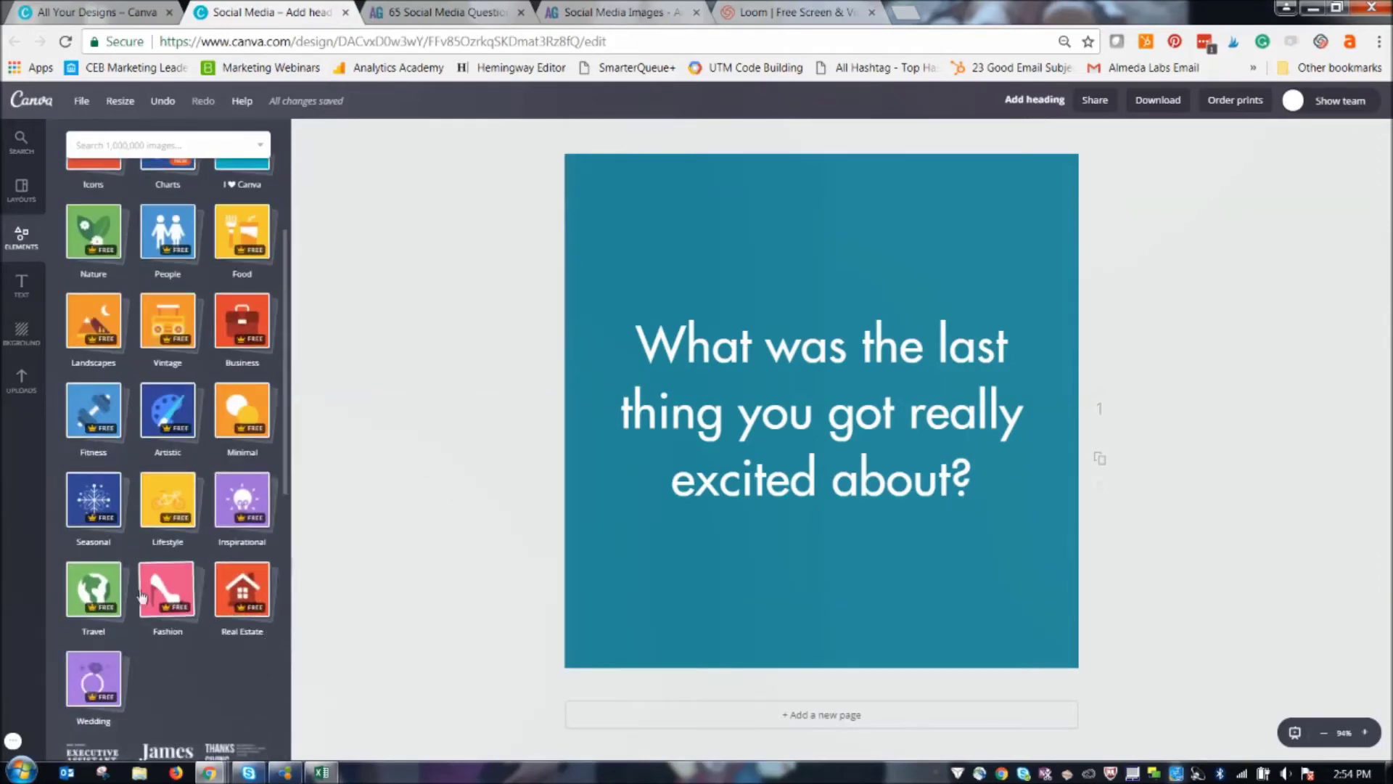
{"action": "scroll", "coordinate": [203, 249], "scroll_direction": "up", "scroll_amount": 3}
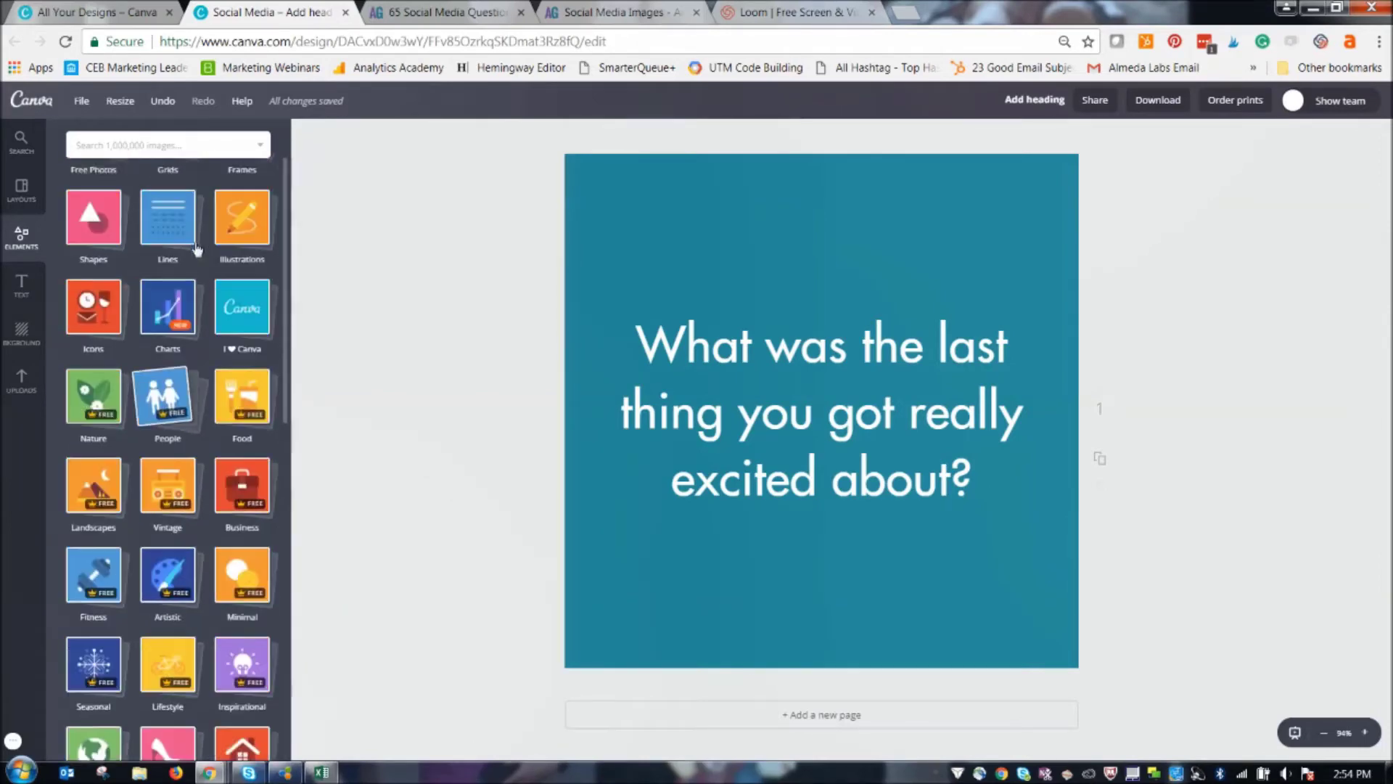
{"action": "left_click", "coordinate": [245, 218]}
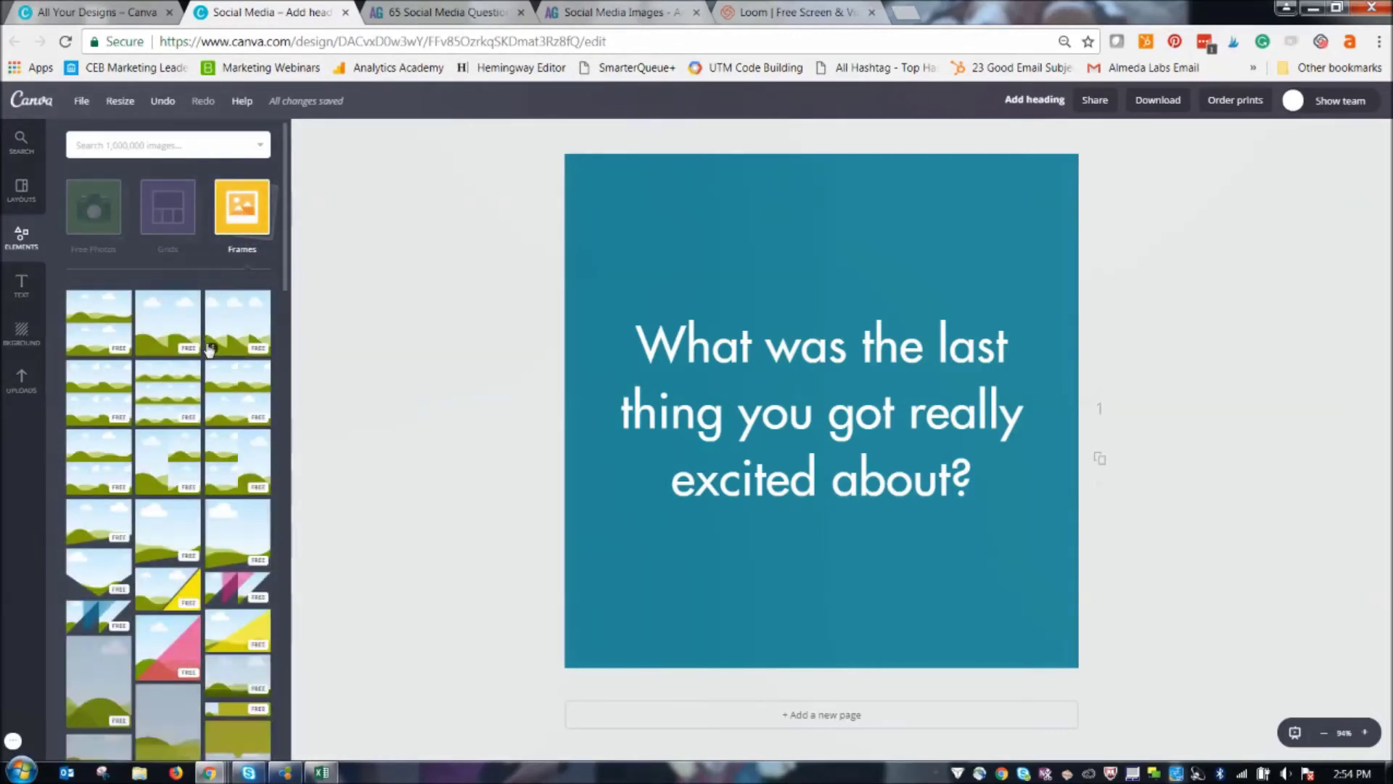
{"action": "scroll", "coordinate": [207, 378], "scroll_direction": "down", "scroll_amount": 6}
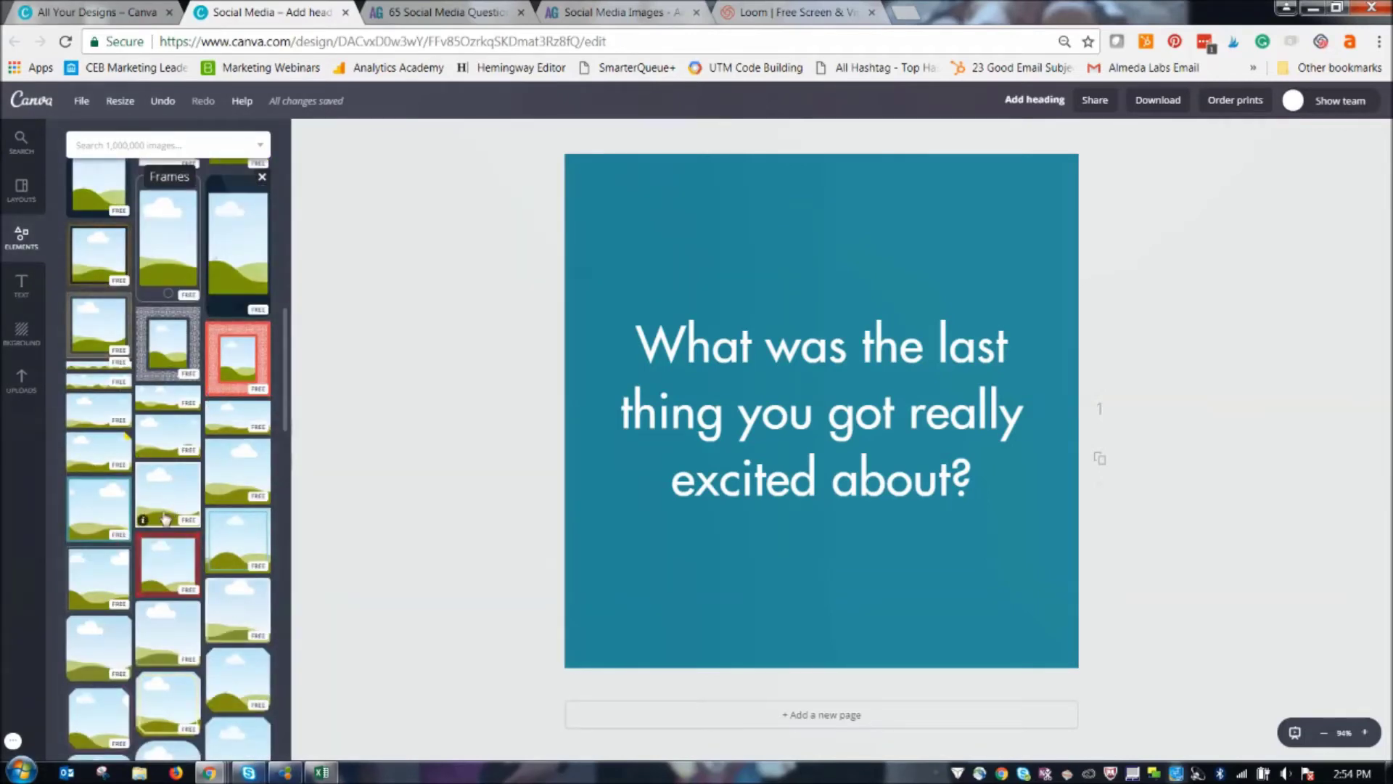
{"action": "scroll", "coordinate": [179, 490], "scroll_direction": "down", "scroll_amount": 4}
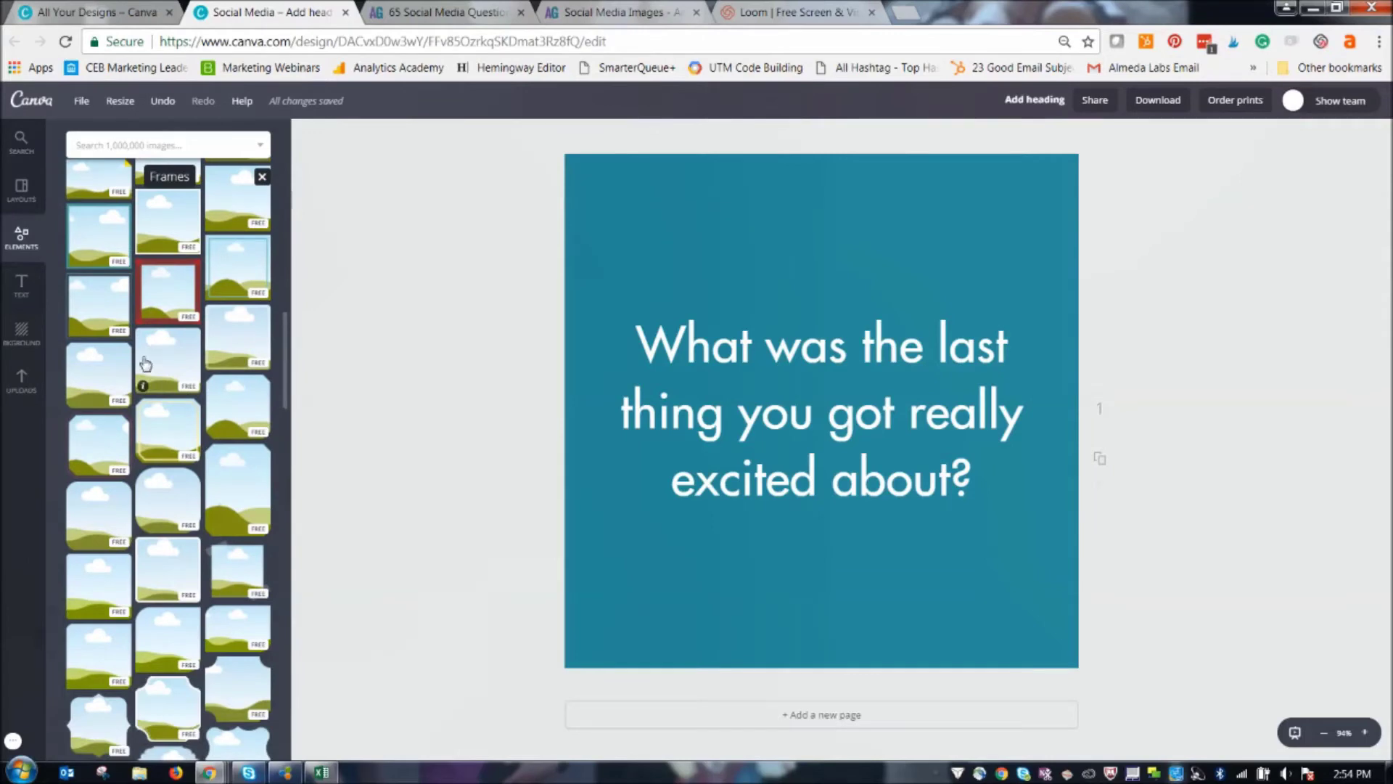
{"action": "scroll", "coordinate": [174, 435], "scroll_direction": "down", "scroll_amount": 8}
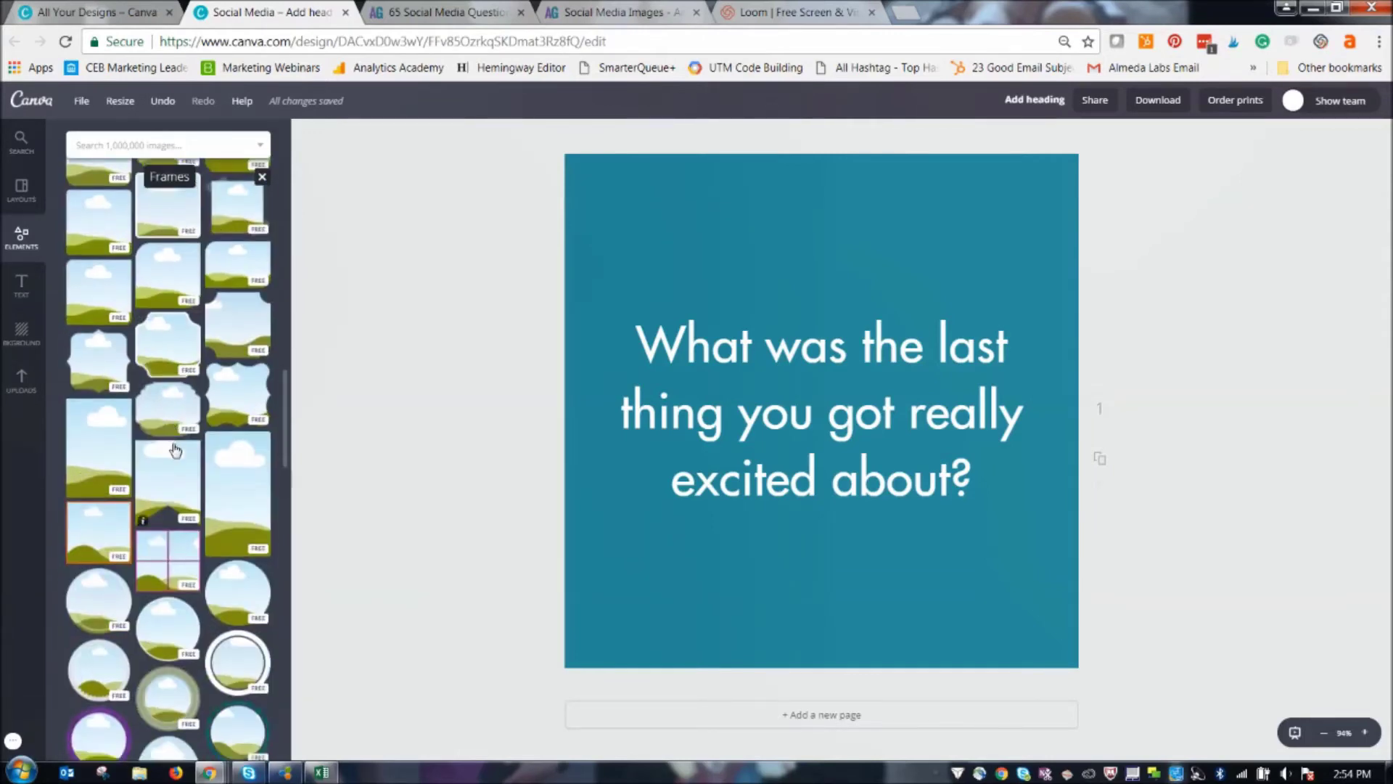
{"action": "scroll", "coordinate": [180, 455], "scroll_direction": "down", "scroll_amount": 10}
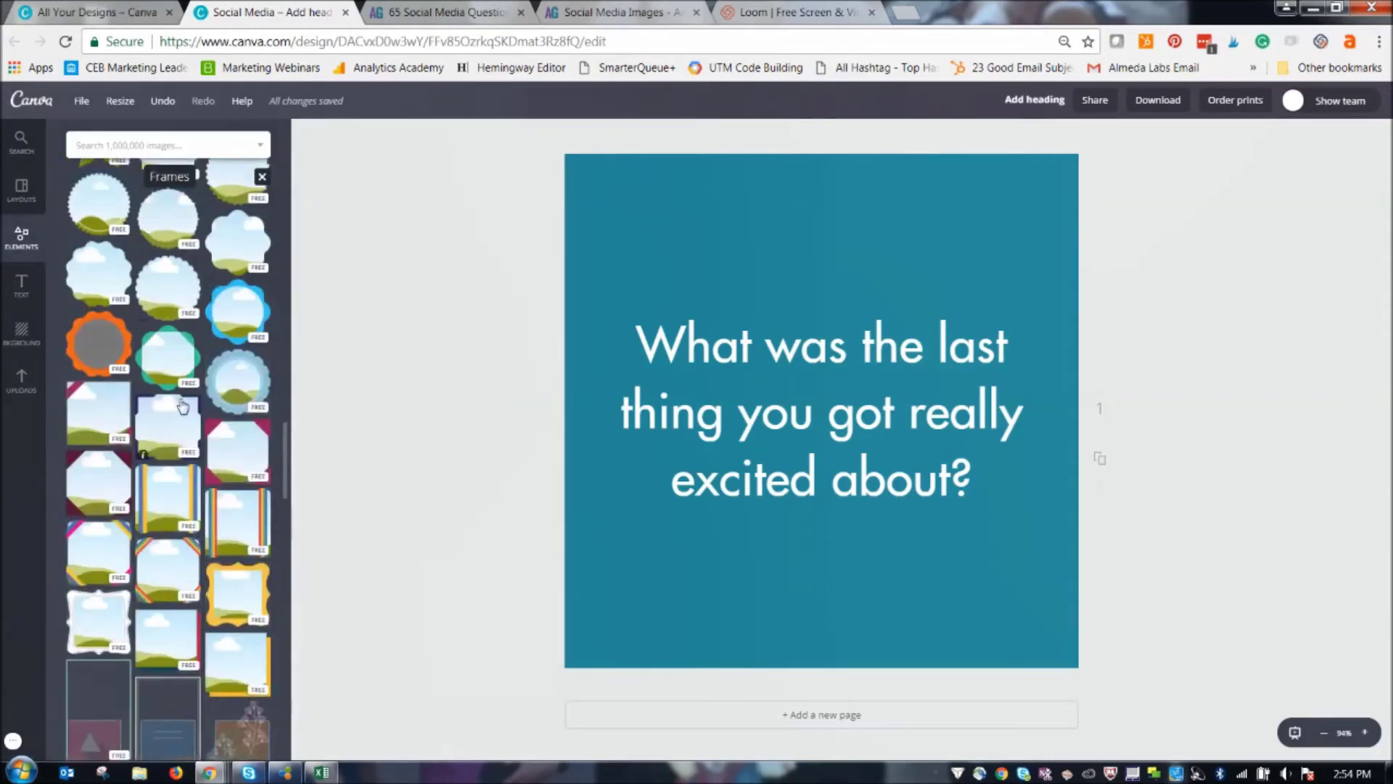
{"action": "scroll", "coordinate": [173, 356], "scroll_direction": "down", "scroll_amount": 1}
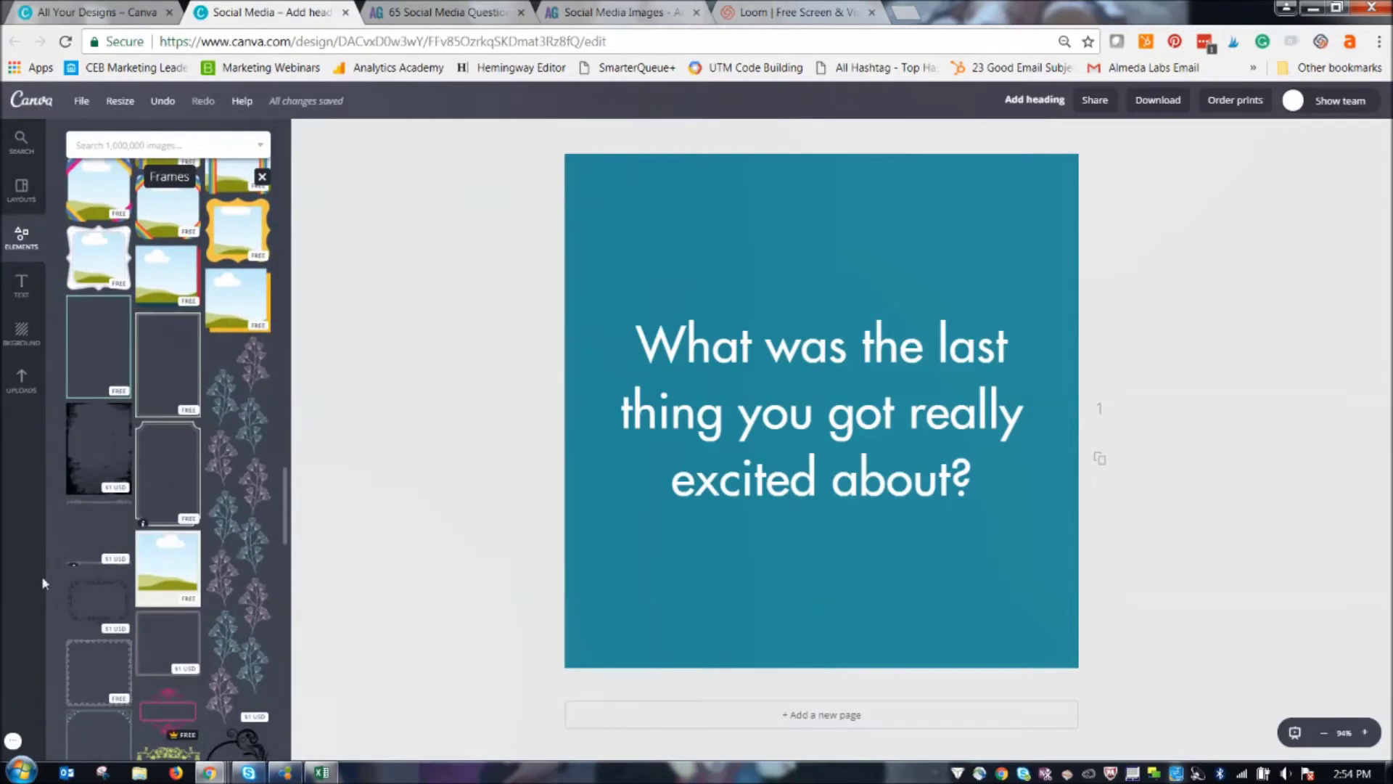
- Add the white ornate frame, stretch it around the question to nearly fill the square, and centre it
{"action": "left_click", "coordinate": [152, 476]}
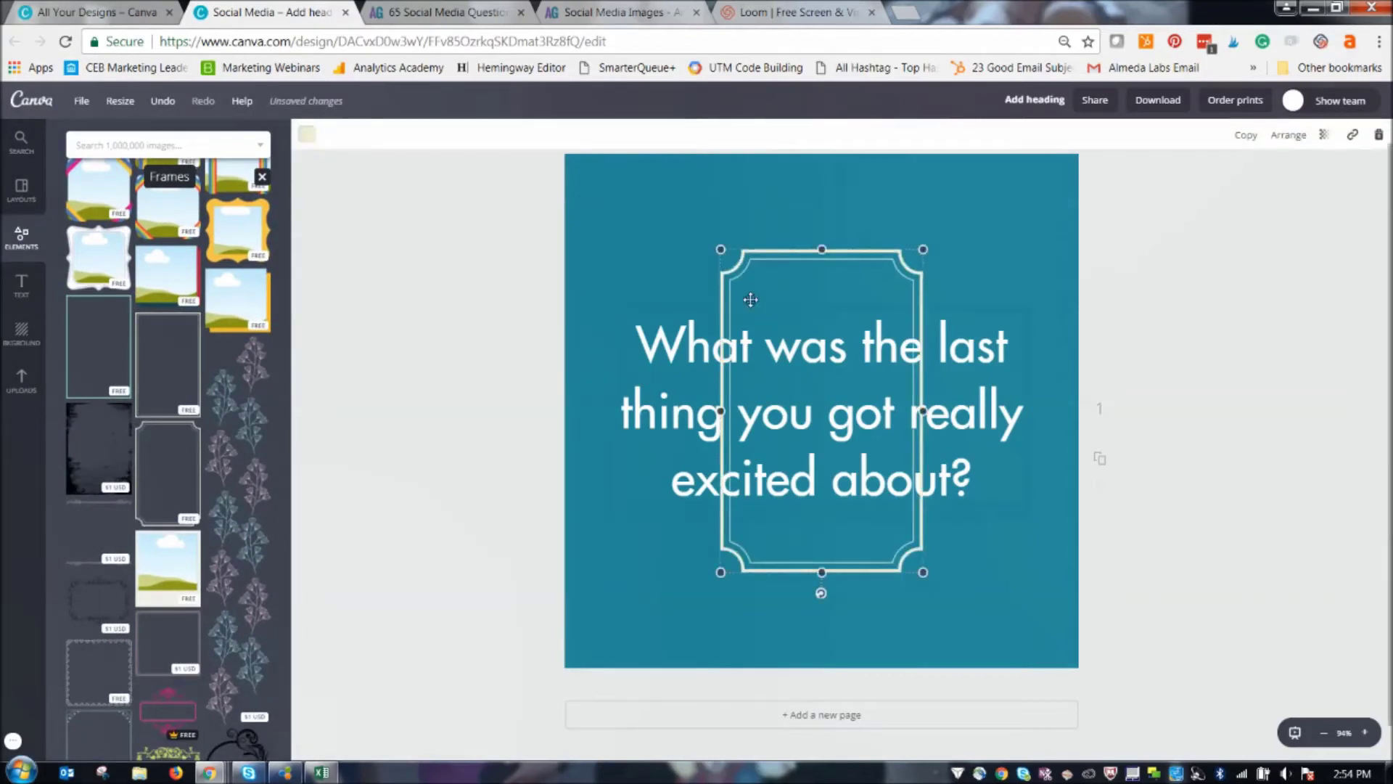
{"action": "left_click_drag", "start_coordinate": [743, 271], "coordinate": [600, 190]}
{"action": "left_click_drag", "start_coordinate": [782, 329], "coordinate": [1056, 331]}
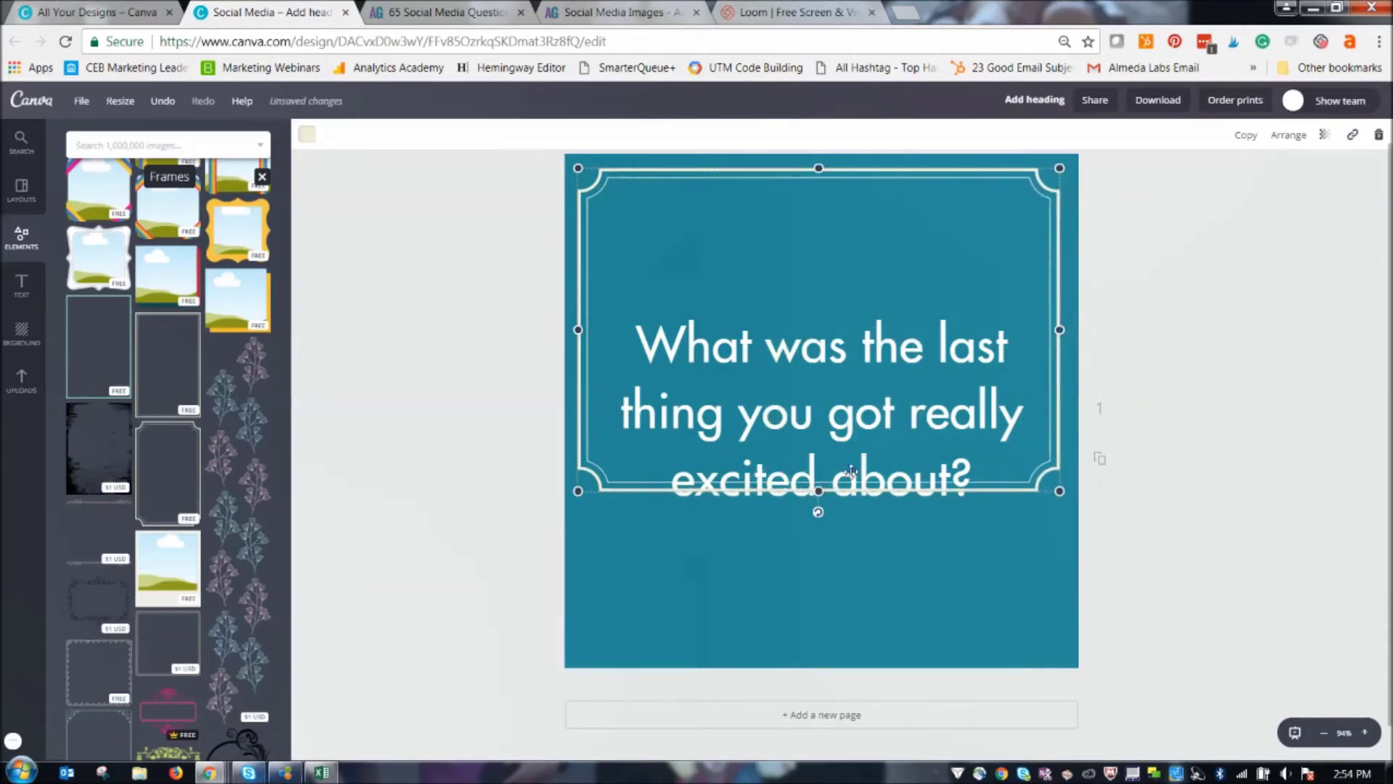
{"action": "left_click_drag", "start_coordinate": [819, 497], "coordinate": [826, 656]}
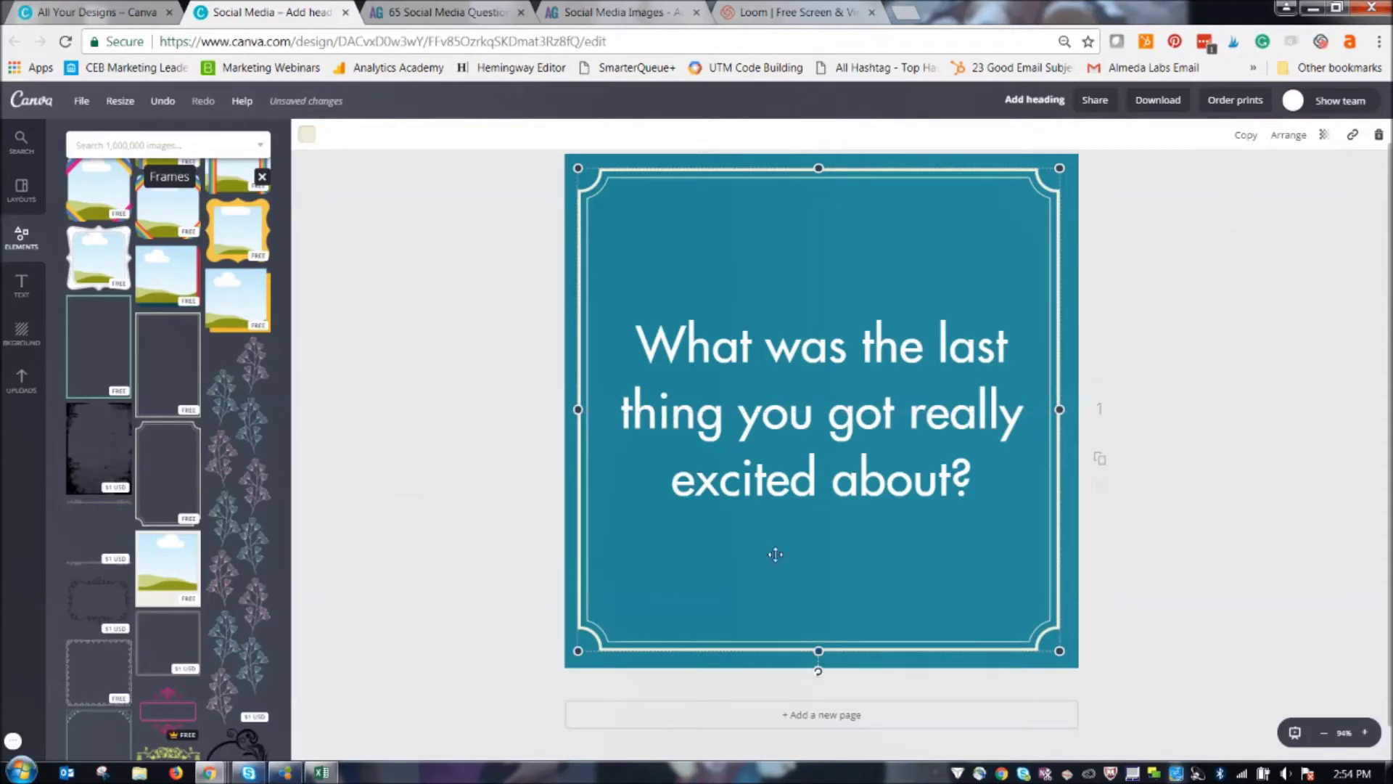
{"action": "left_click_drag", "start_coordinate": [823, 656], "coordinate": [820, 656]}
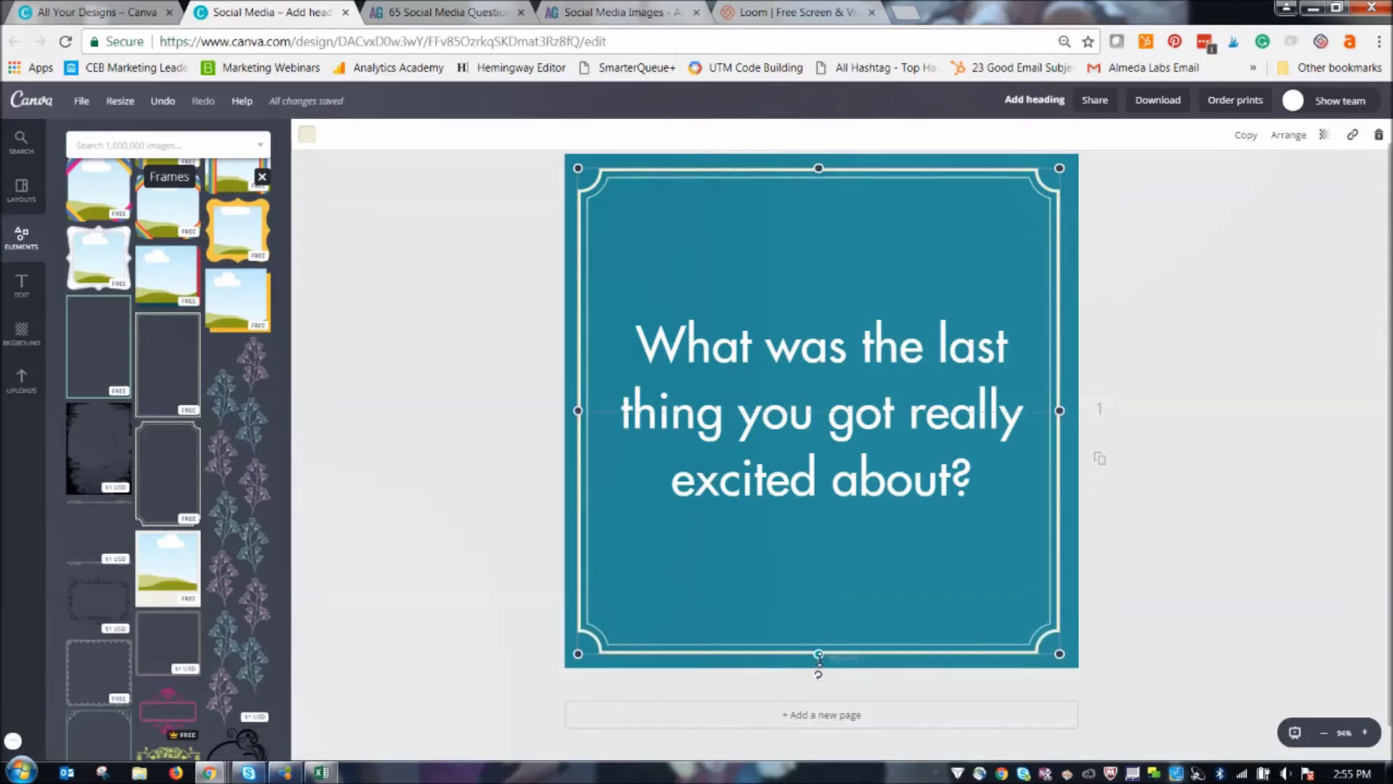
{"action": "left_click_drag", "start_coordinate": [819, 659], "coordinate": [819, 657]}
{"action": "left_click_drag", "start_coordinate": [1001, 181], "coordinate": [1003, 180]}
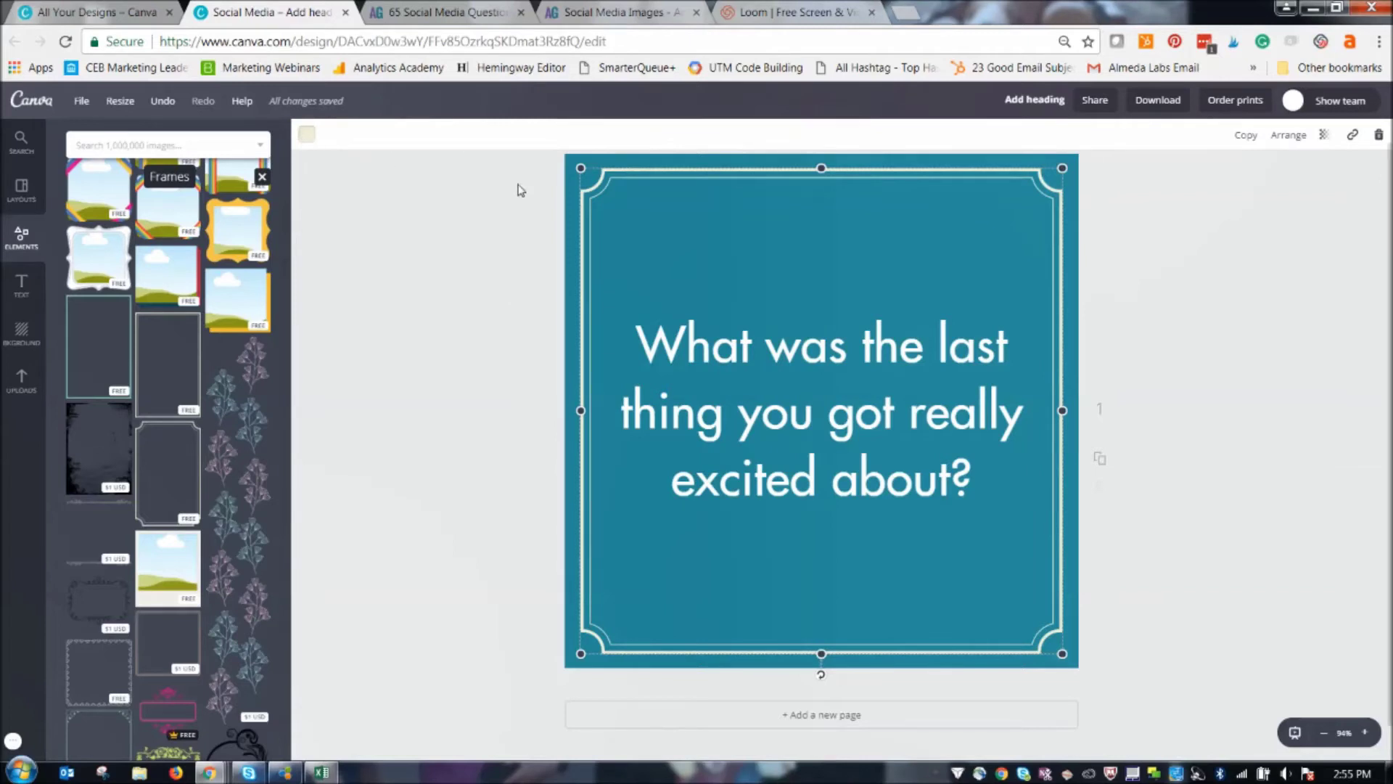
- Keep the frame white after trying a custom green, which gets saved to the document colours
{"action": "left_click", "coordinate": [305, 137]}
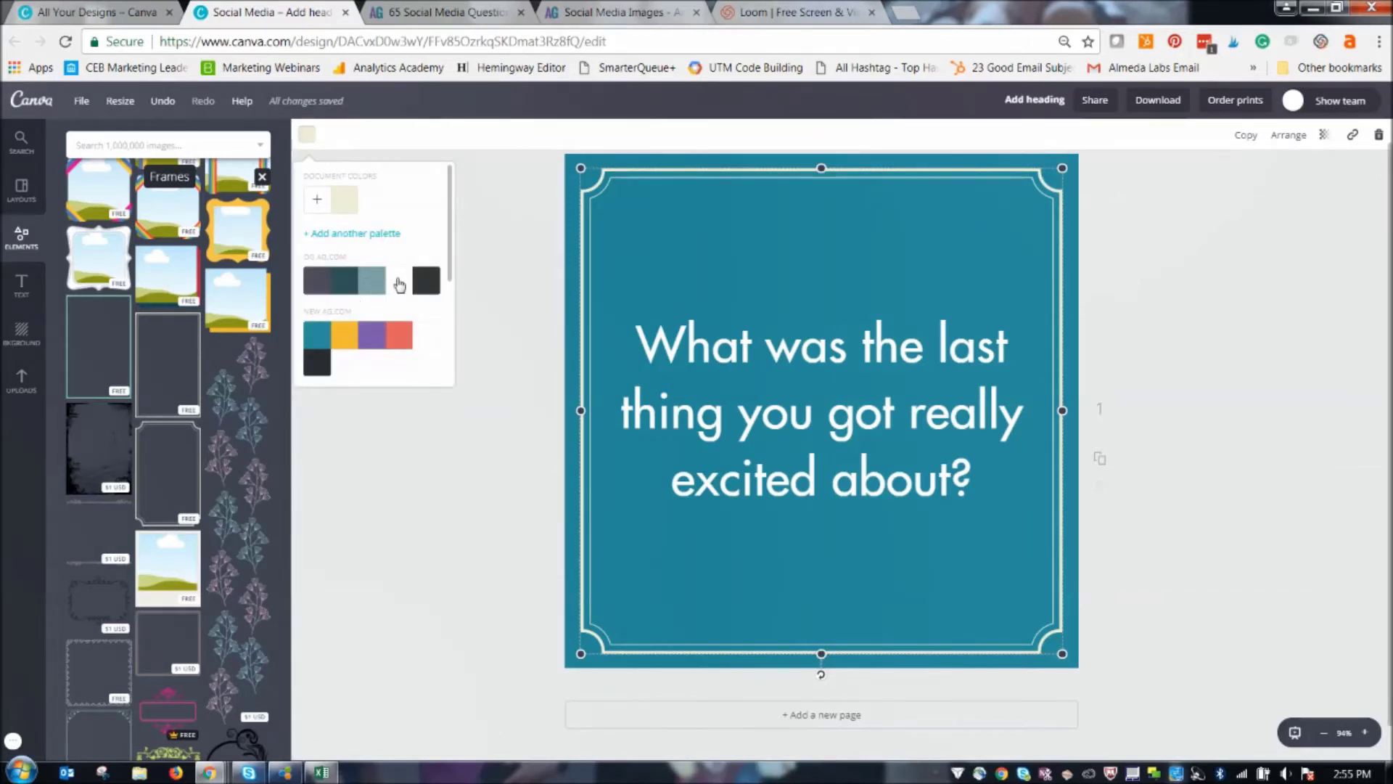
{"action": "left_click", "coordinate": [434, 336]}
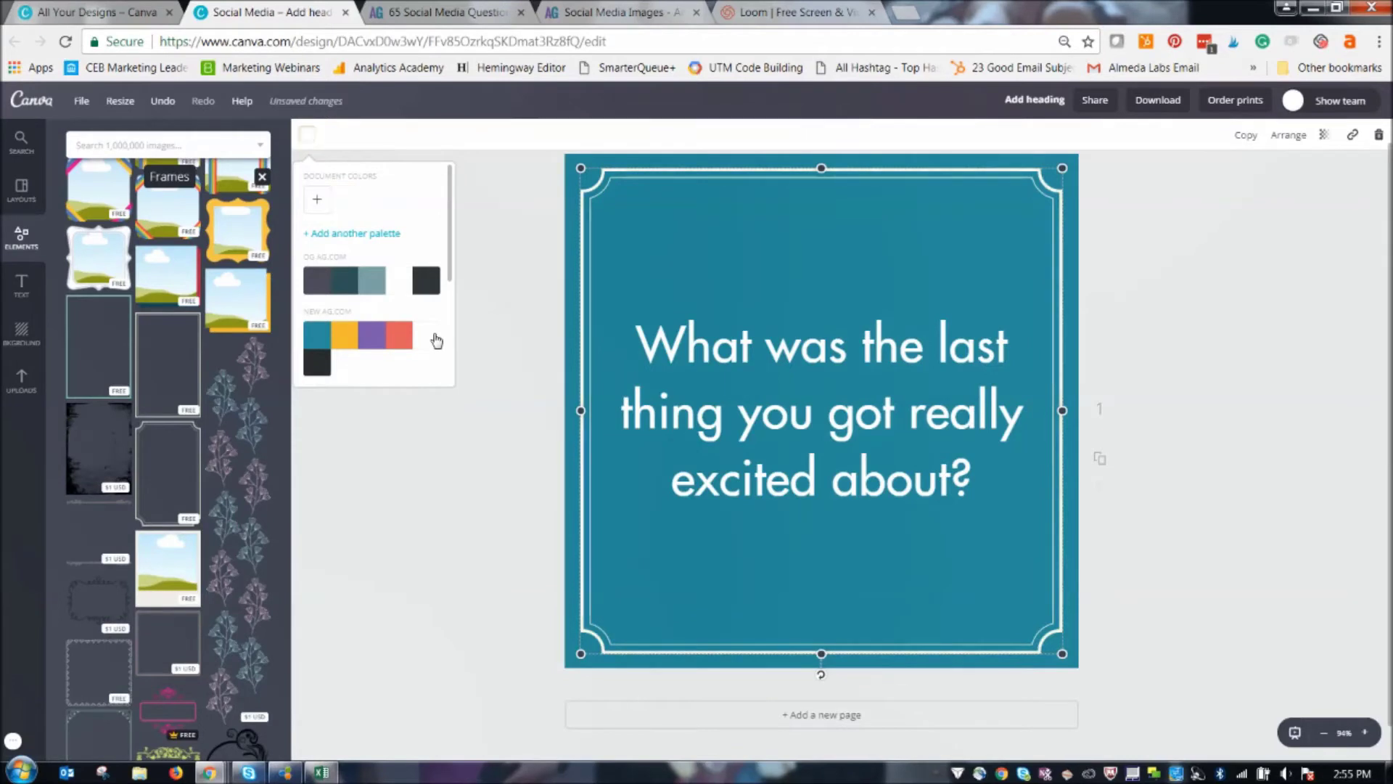
{"action": "left_click", "coordinate": [316, 203]}
{"action": "left_click_drag", "start_coordinate": [371, 252], "coordinate": [344, 310]}
{"action": "left_click_drag", "start_coordinate": [404, 384], "coordinate": [450, 392]}
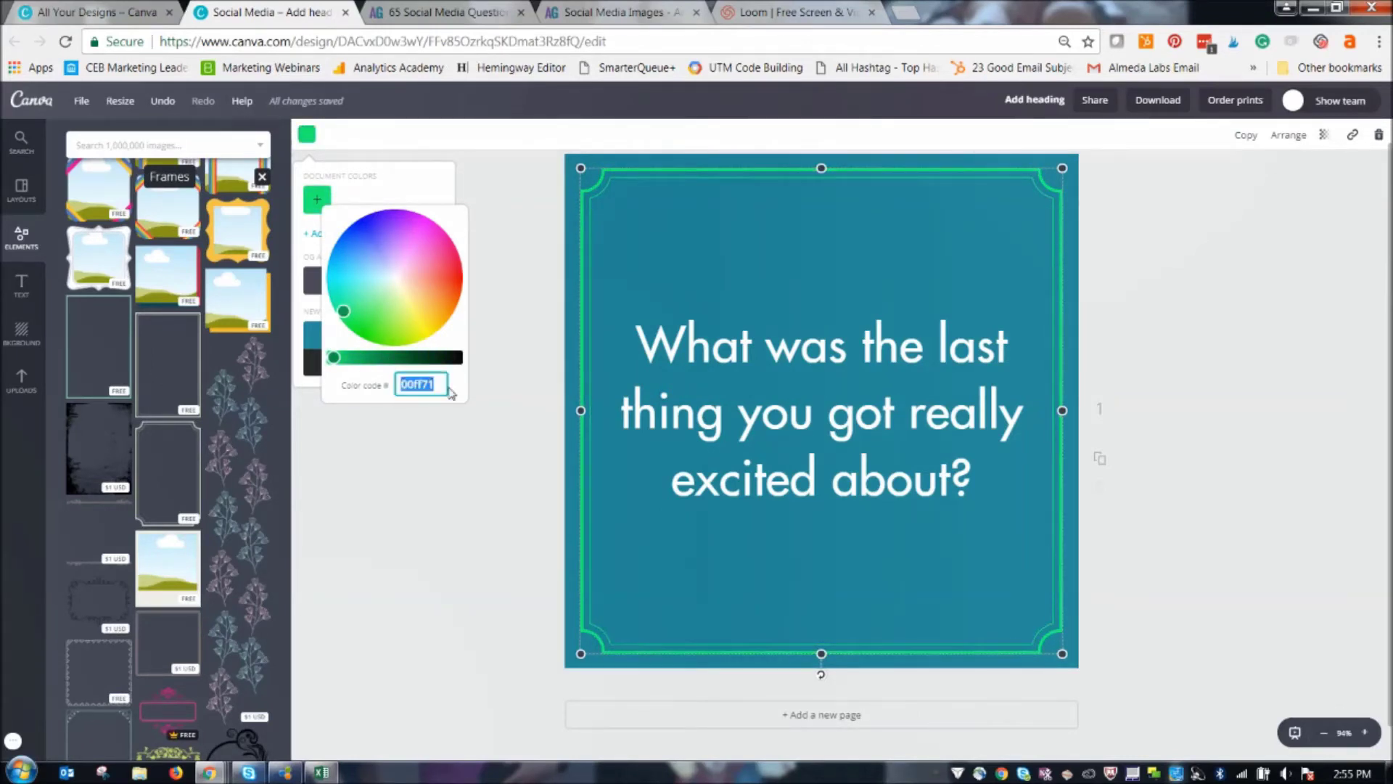
{"action": "left_click", "coordinate": [398, 164]}
{"action": "key", "text": "ctrl+z"}
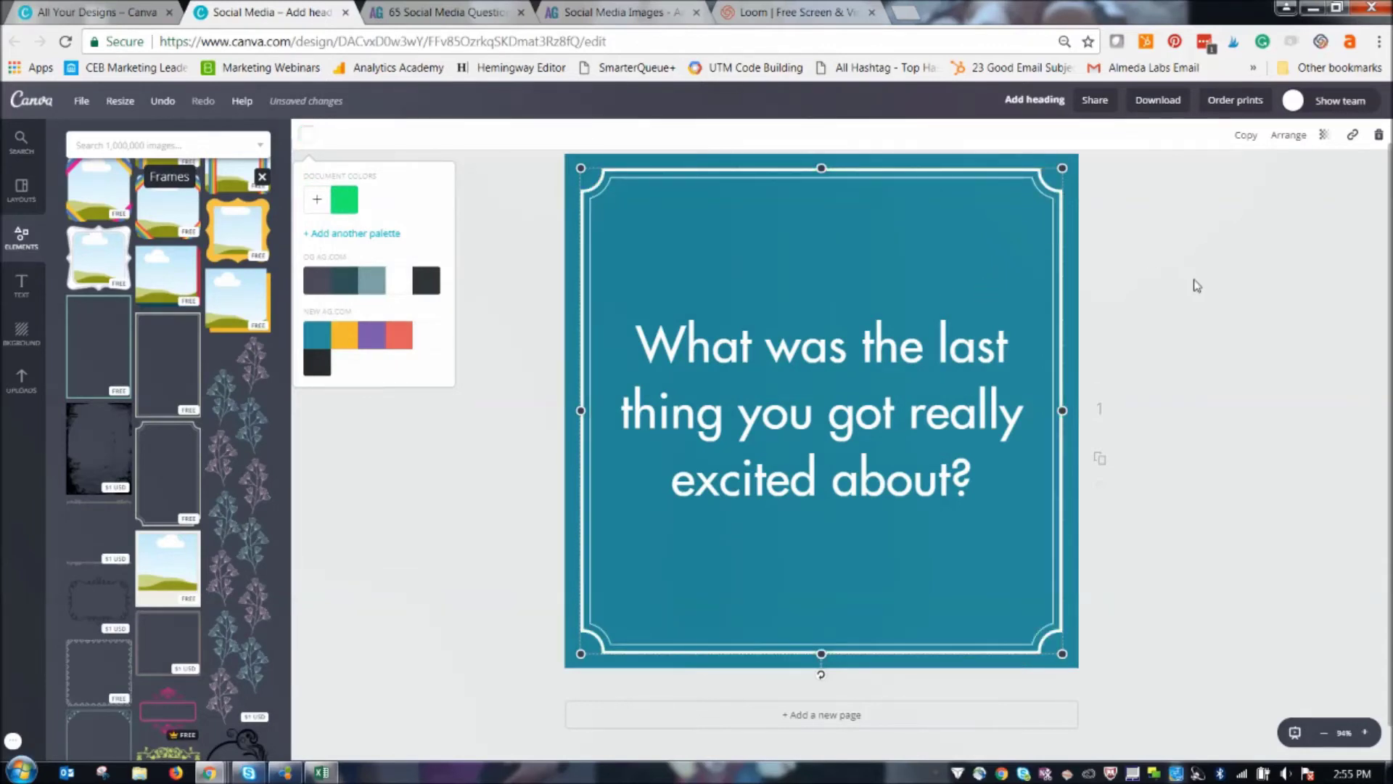
{"action": "left_click", "coordinate": [1196, 285]}
{"action": "left_click", "coordinate": [1201, 376]}
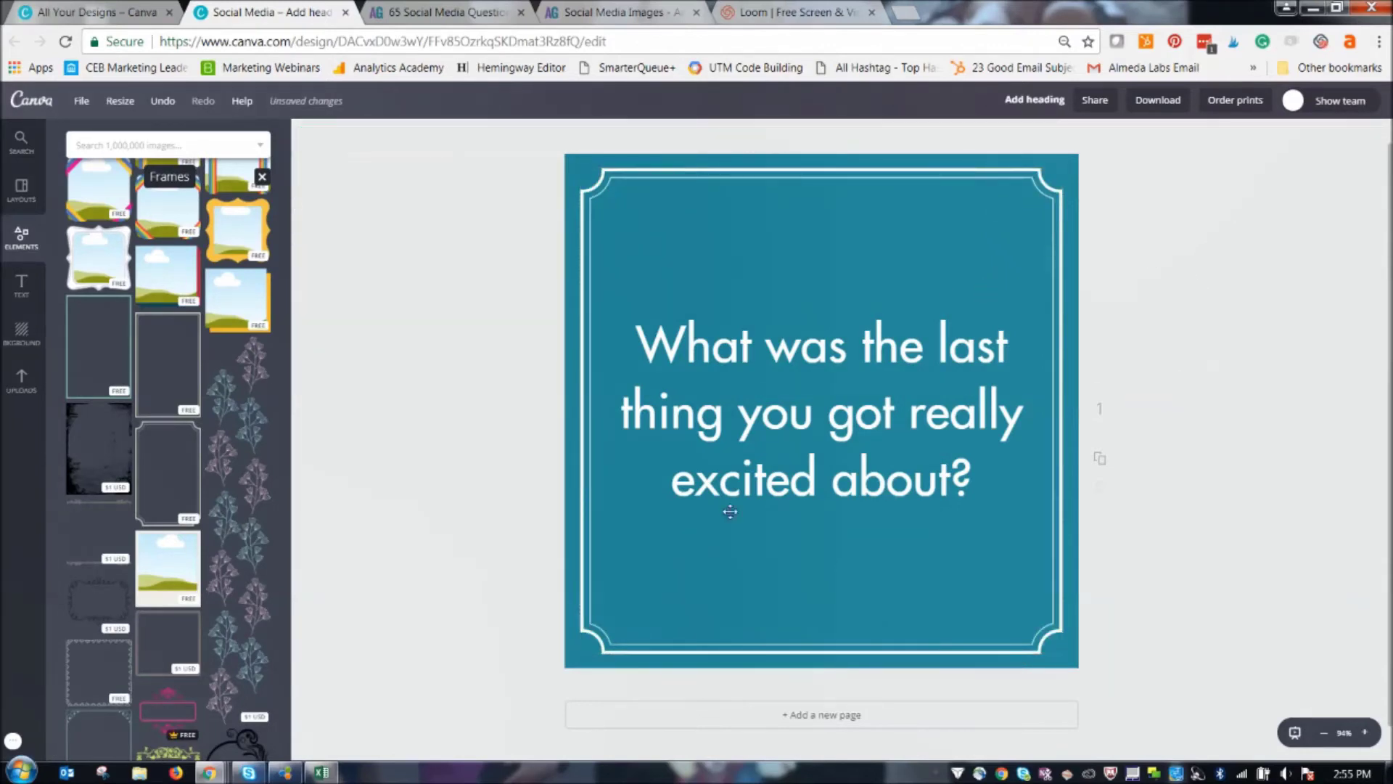
- Place the uploaded logo on the design, shrink it, and move it below the question text
{"action": "left_click", "coordinate": [21, 388]}
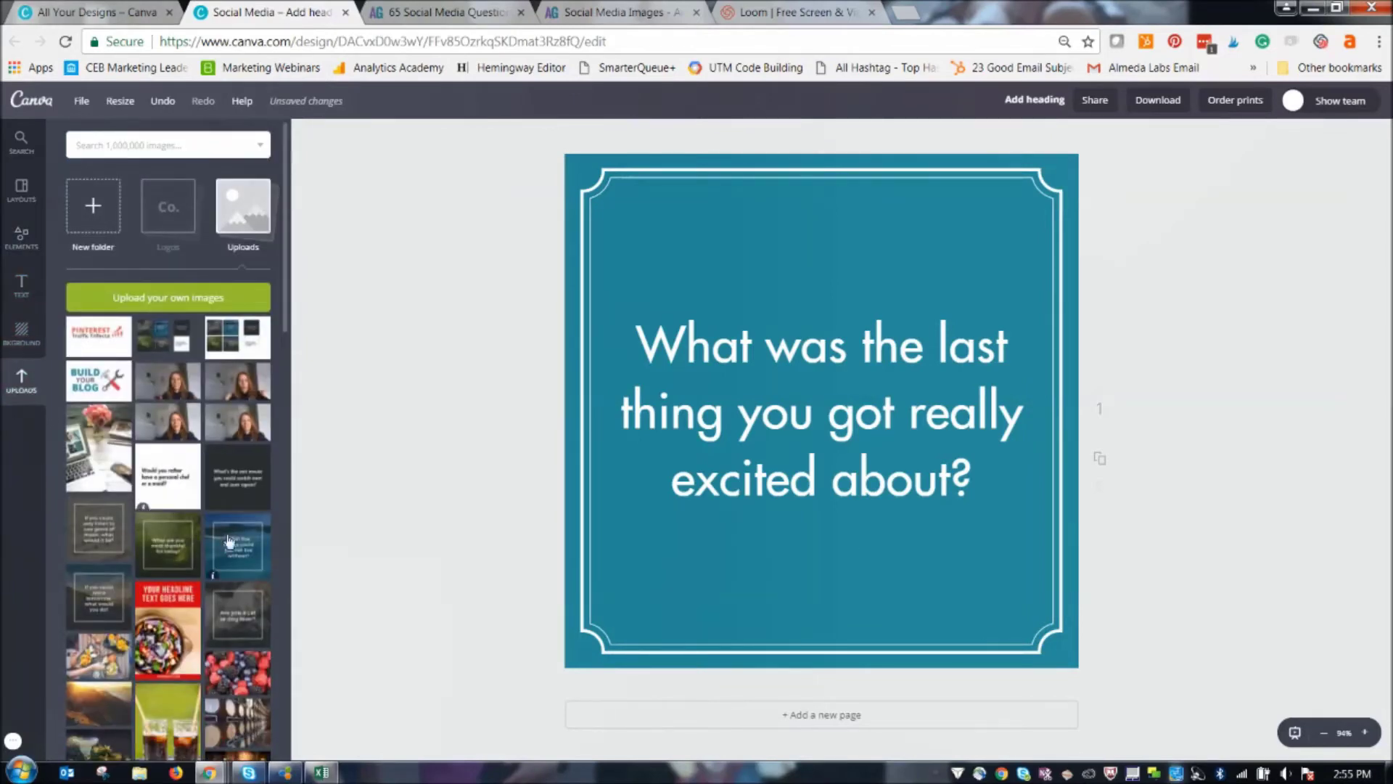
{"action": "scroll", "coordinate": [119, 354], "scroll_direction": "down", "scroll_amount": 2}
{"action": "scroll", "coordinate": [118, 354], "scroll_direction": "up", "scroll_amount": 2}
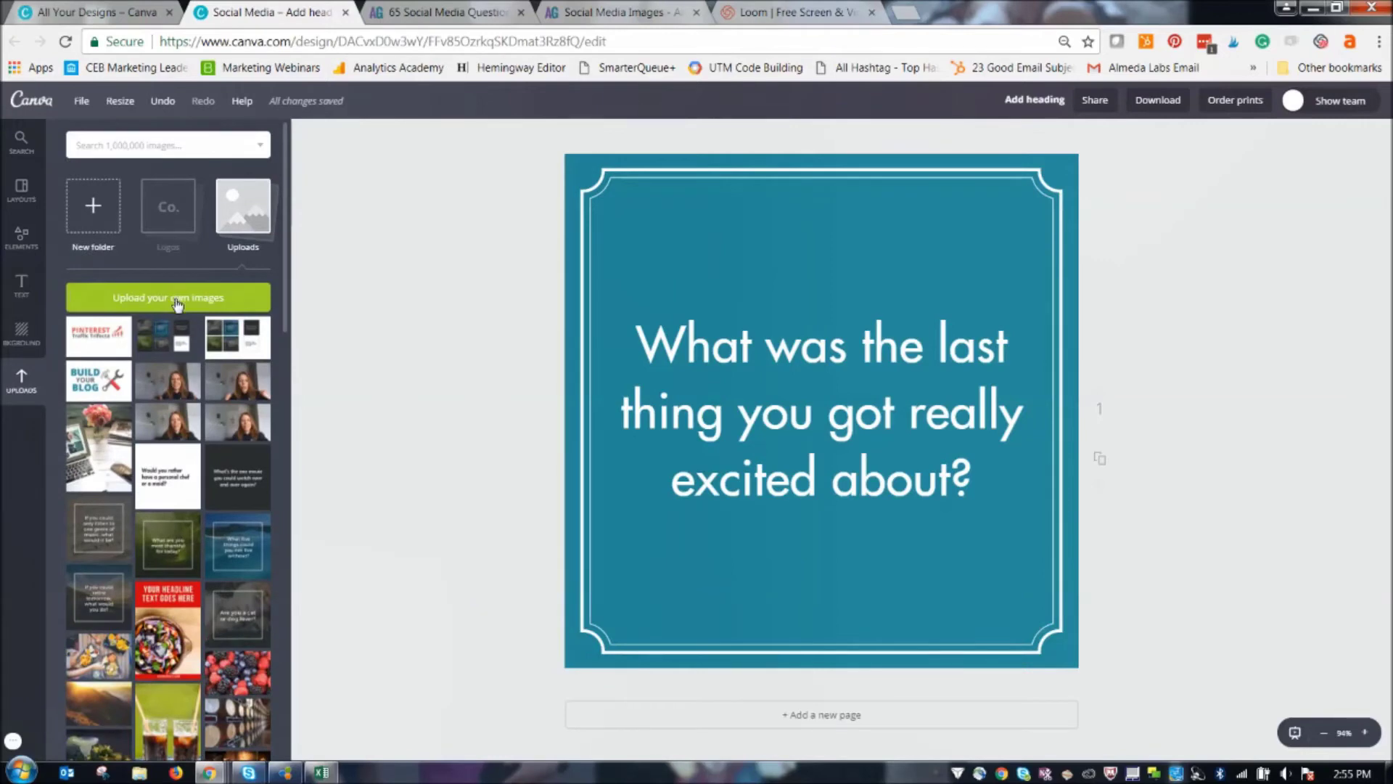
{"action": "scroll", "coordinate": [229, 534], "scroll_direction": "down", "scroll_amount": 10}
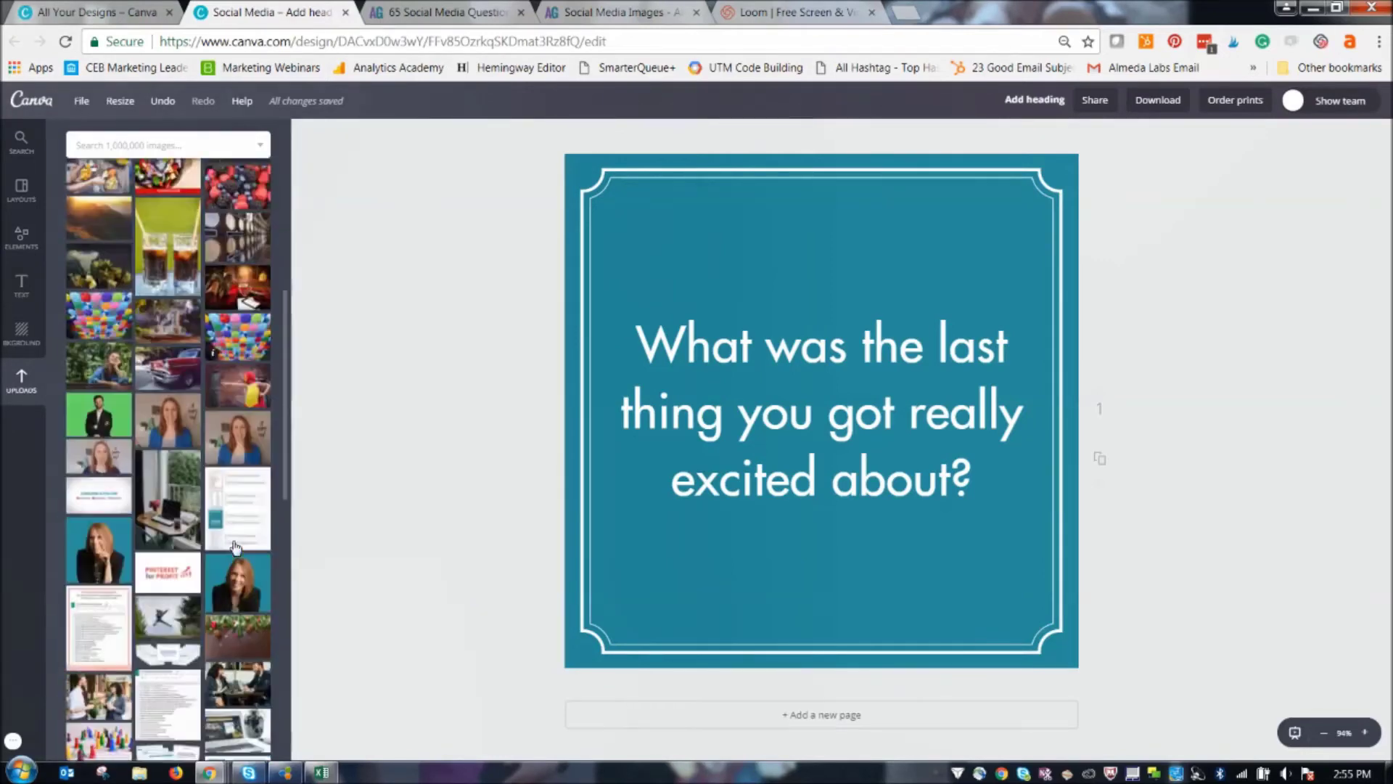
{"action": "scroll", "coordinate": [229, 534], "scroll_direction": "down", "scroll_amount": 15}
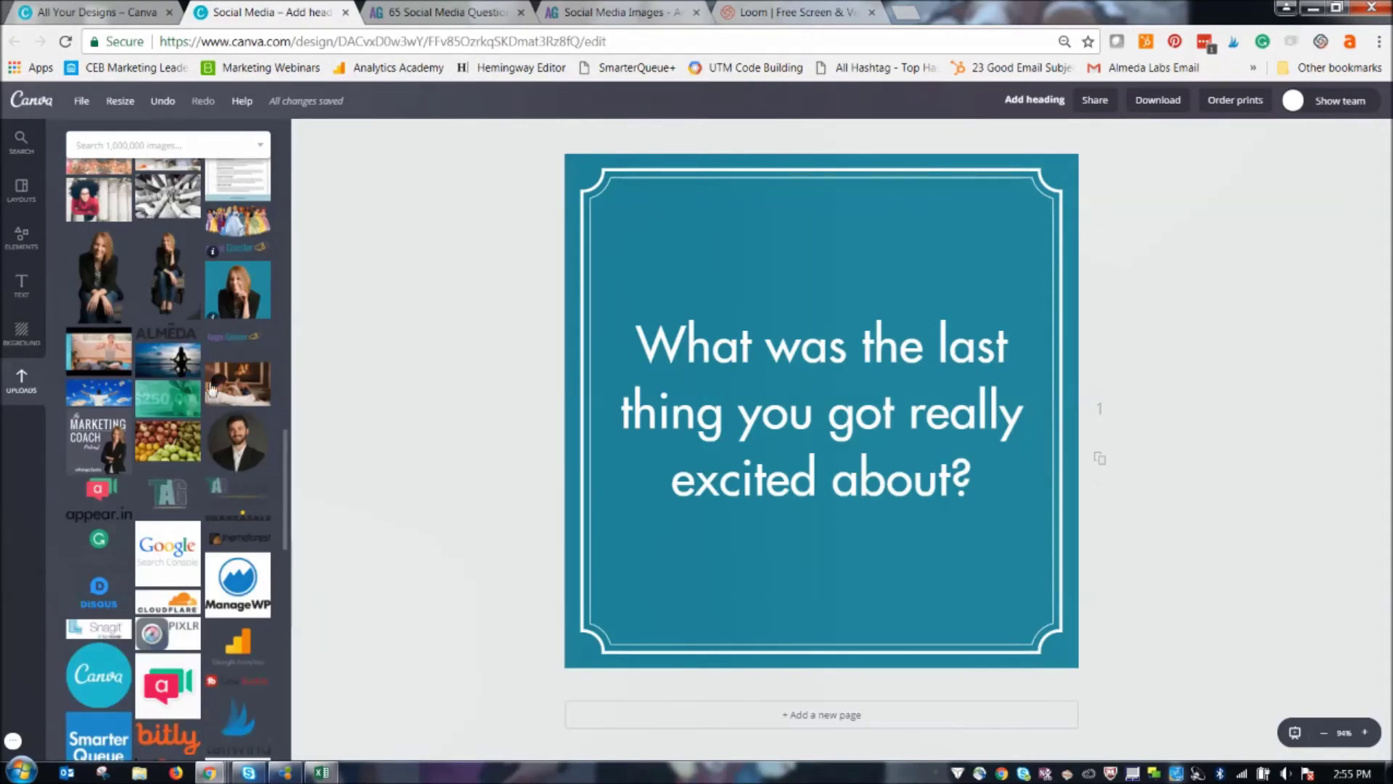
{"action": "left_click_drag", "start_coordinate": [238, 244], "coordinate": [590, 436]}
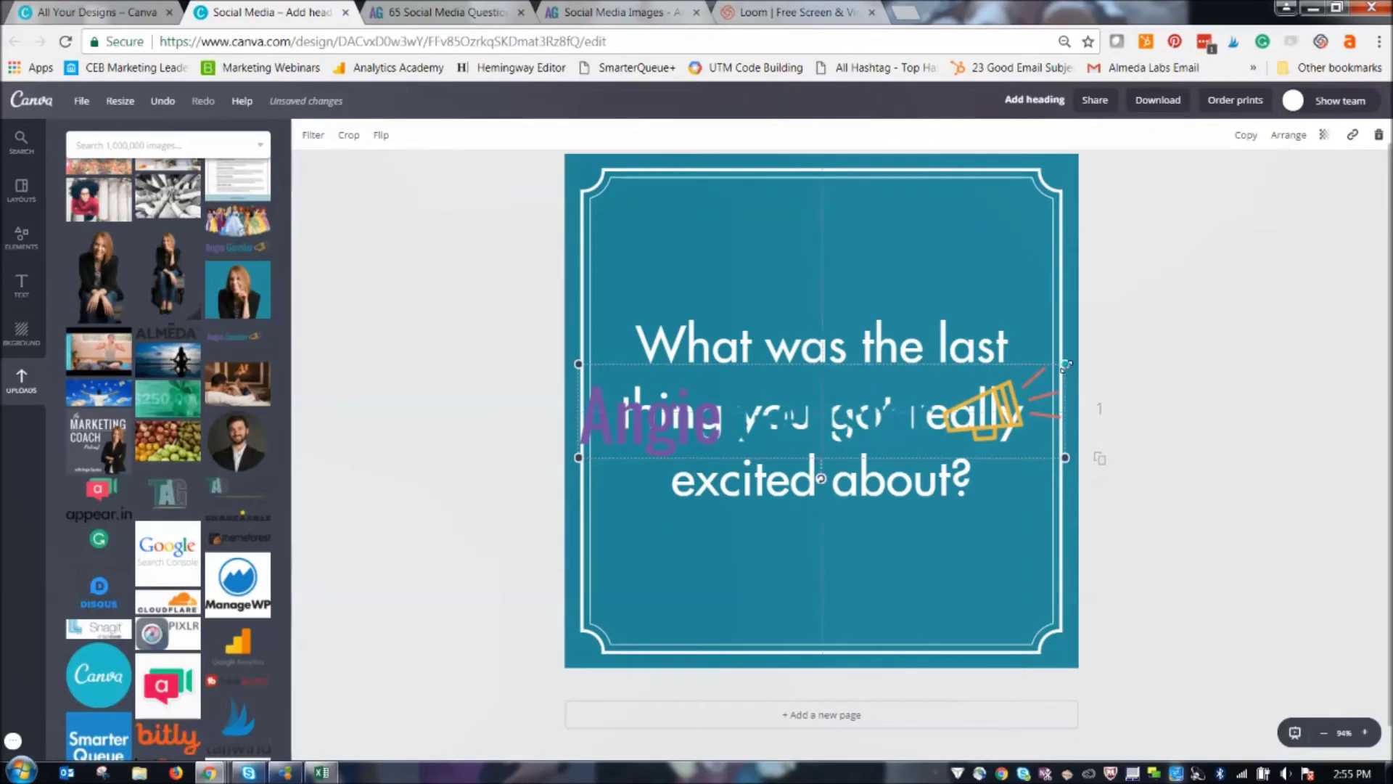
{"action": "left_click_drag", "start_coordinate": [1065, 364], "coordinate": [751, 425]}
{"action": "left_click_drag", "start_coordinate": [657, 448], "coordinate": [815, 624]}
- Delete the trial logo from the design
{"action": "left_click", "coordinate": [1278, 635]}
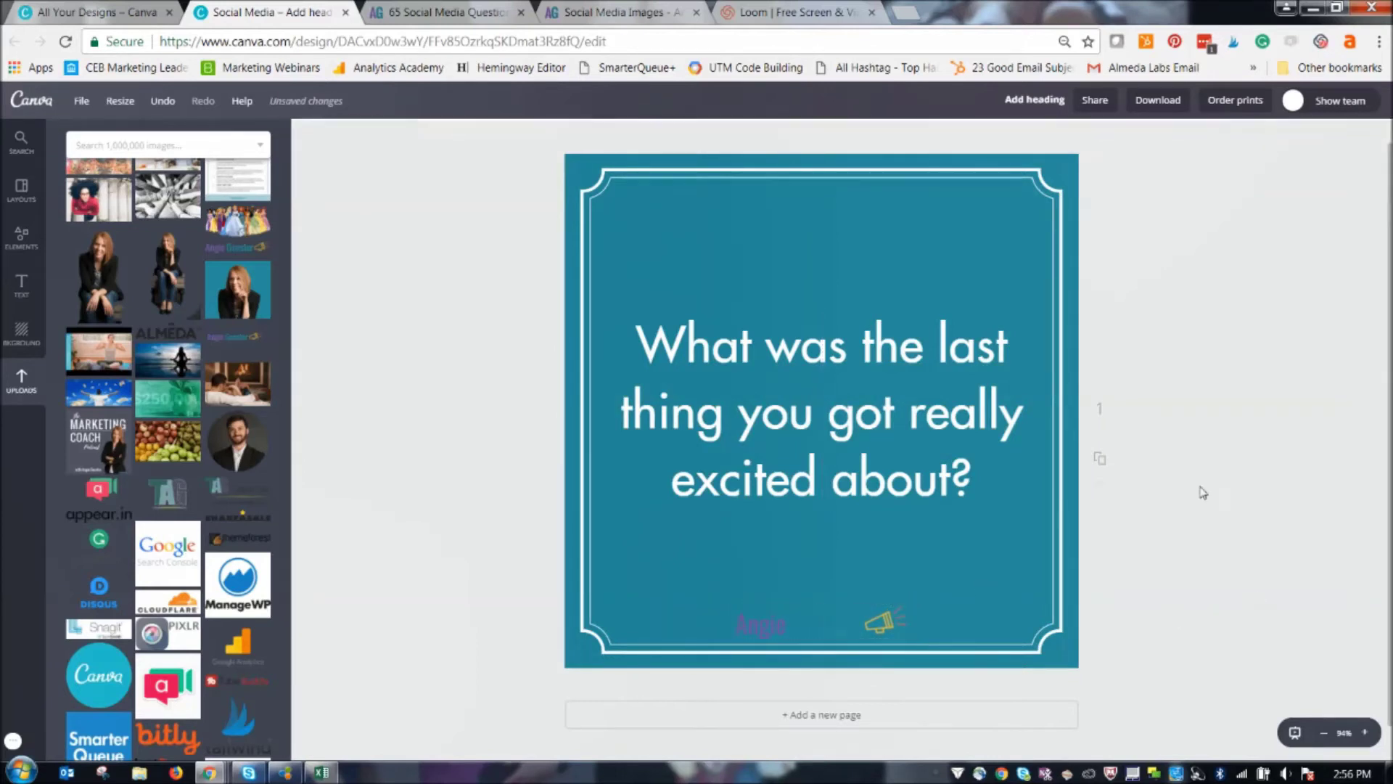
{"action": "left_click", "coordinate": [793, 618]}
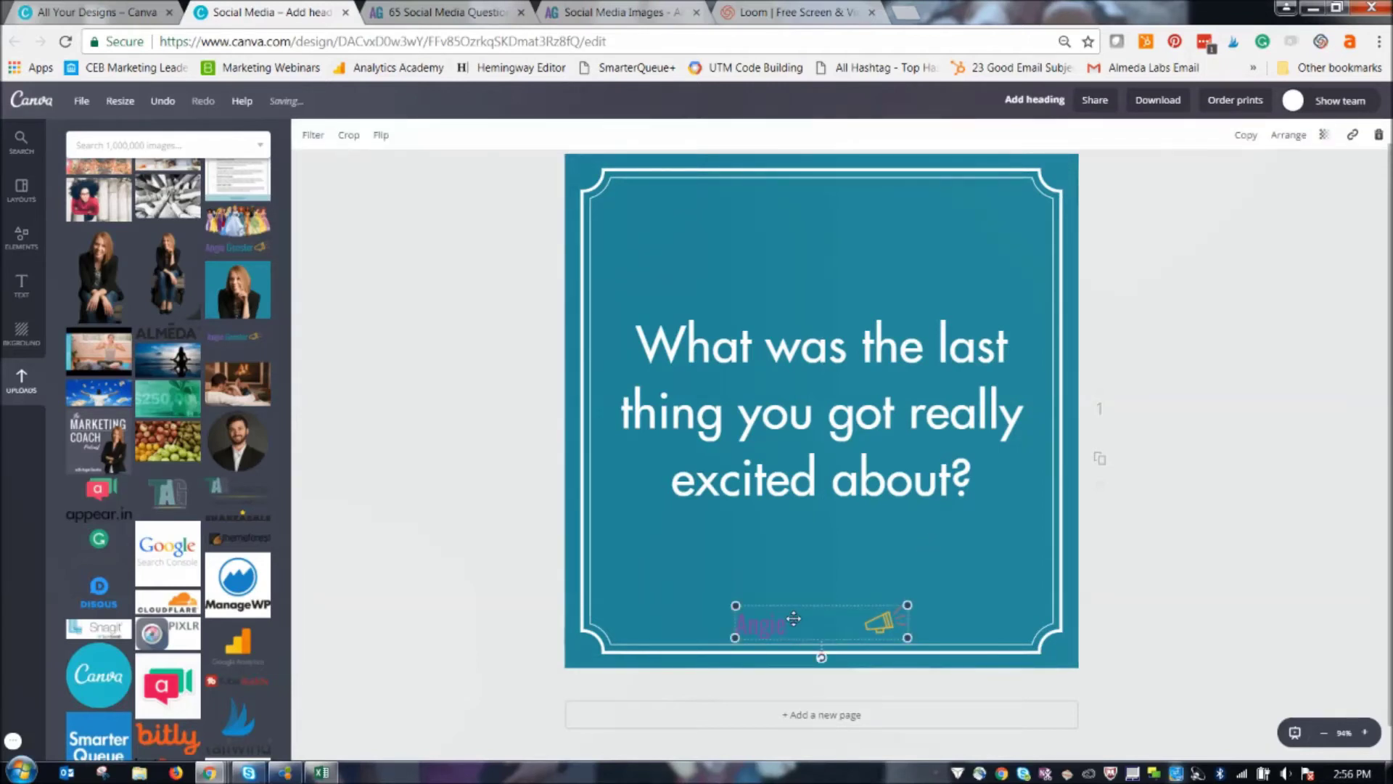
{"action": "key", "text": "Delete"}
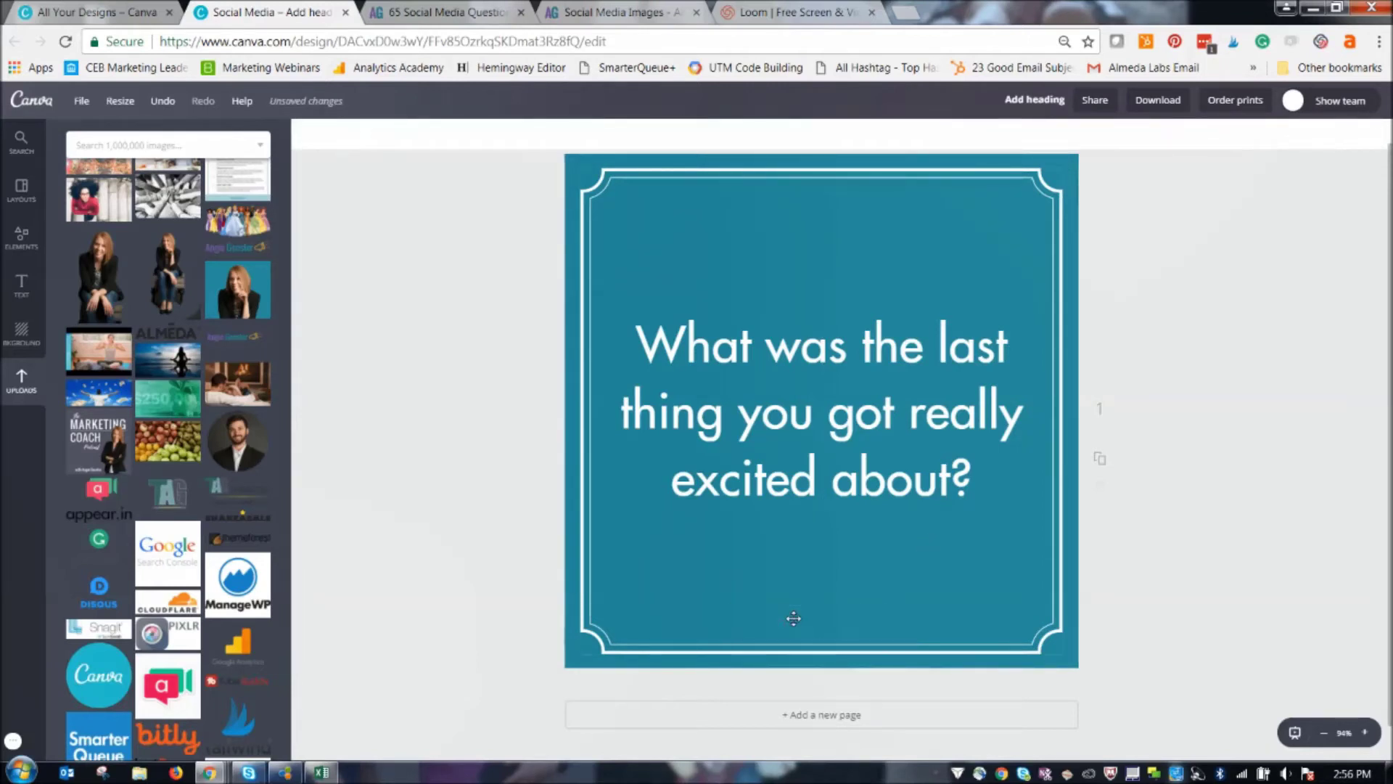
{"action": "left_click", "coordinate": [16, 280]}
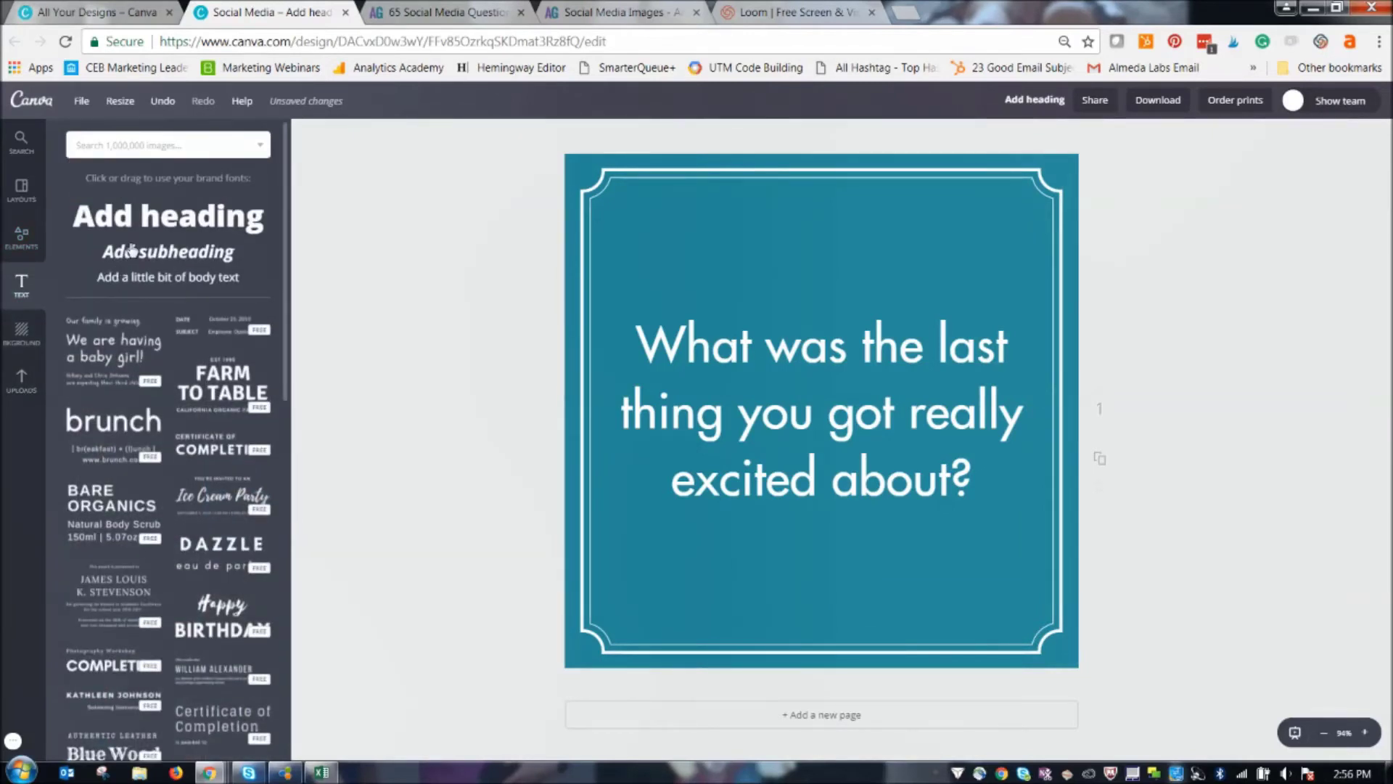
- Add a subheading at the bottom of the square reading 'Angiegensler.com'
{"action": "left_click", "coordinate": [131, 250]}
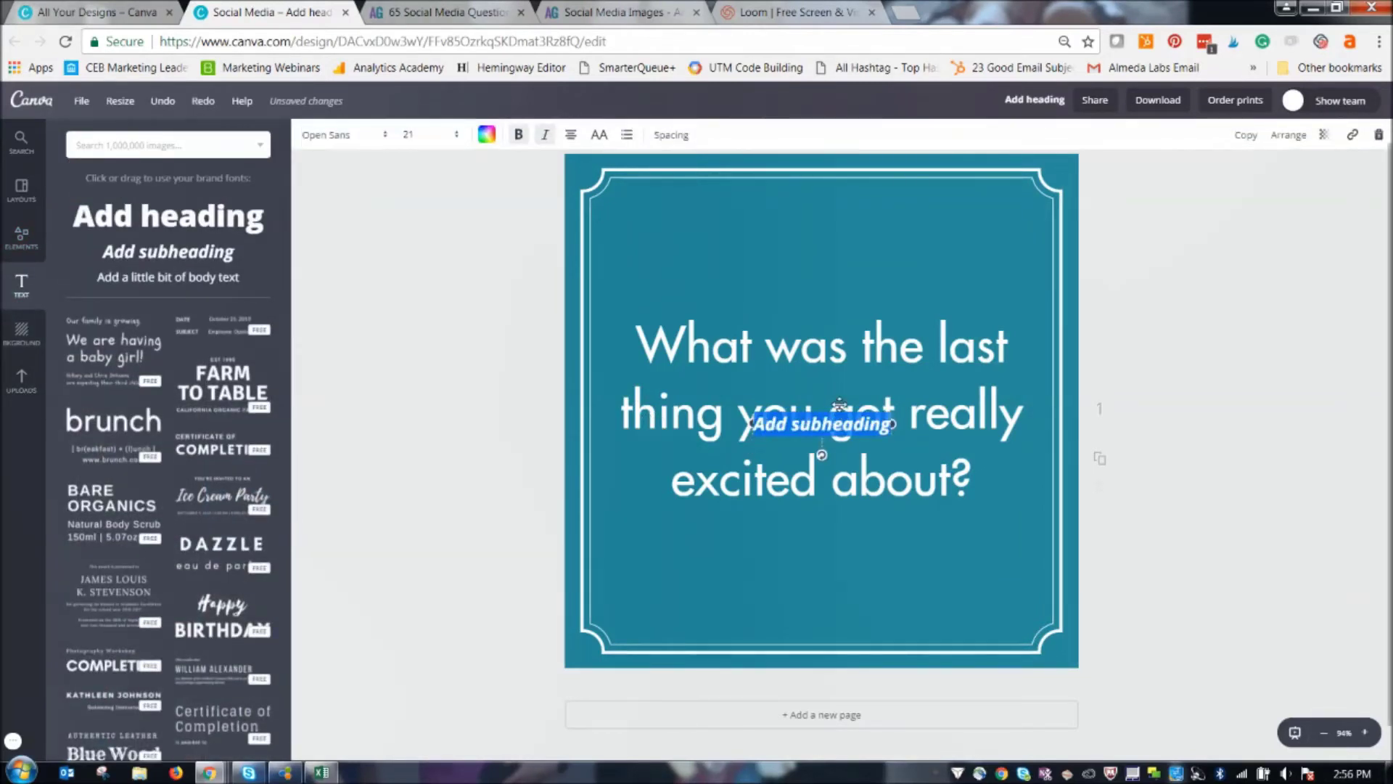
{"action": "left_click_drag", "start_coordinate": [840, 404], "coordinate": [840, 608]}
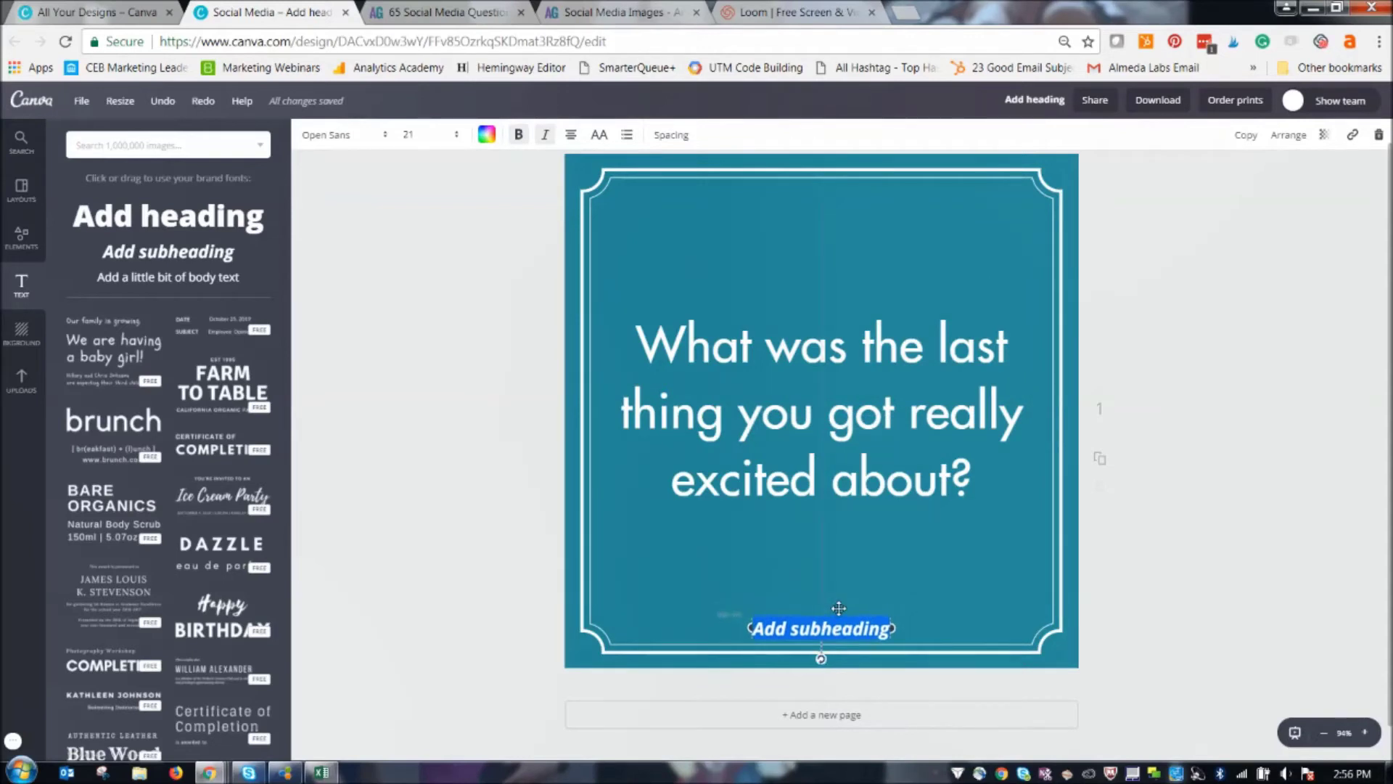
{"action": "type", "text": "Angie"}
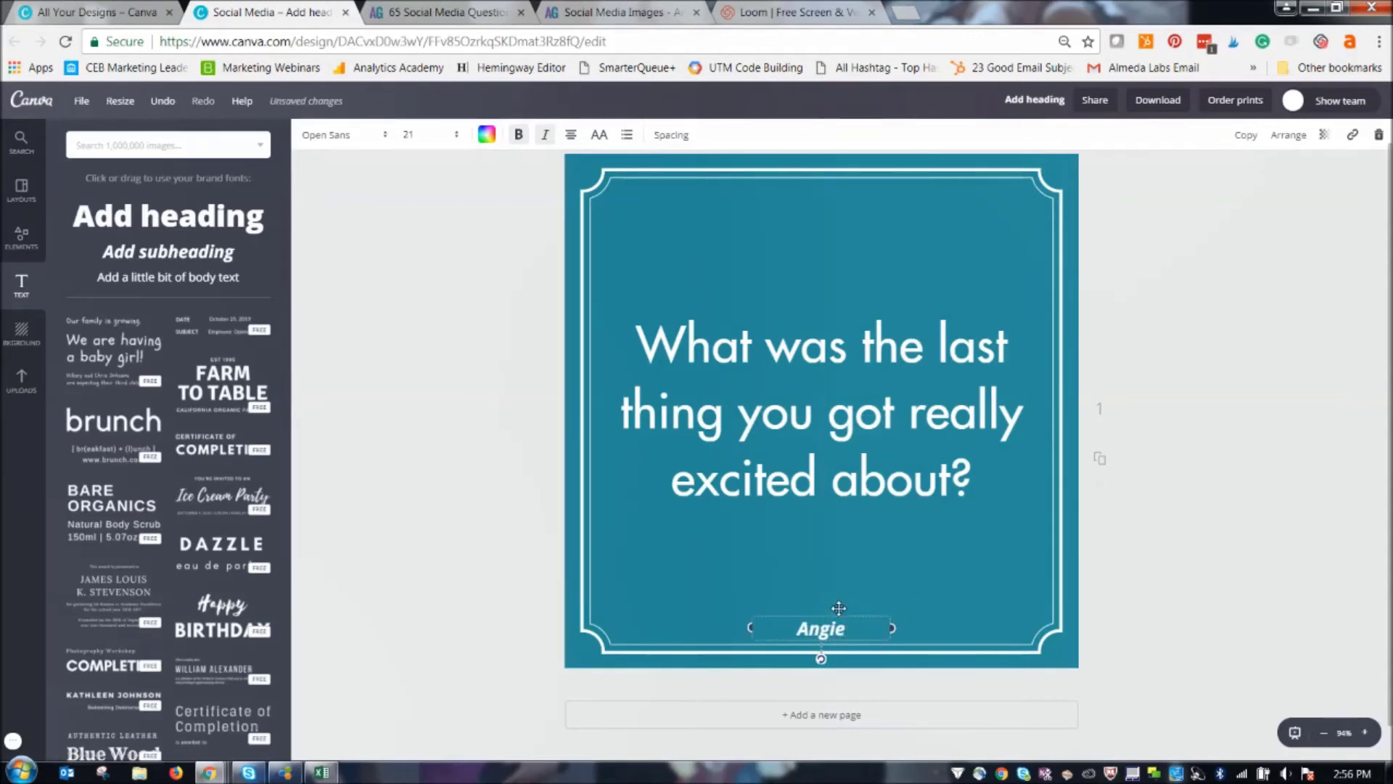
{"action": "type", "text": "gensler"}
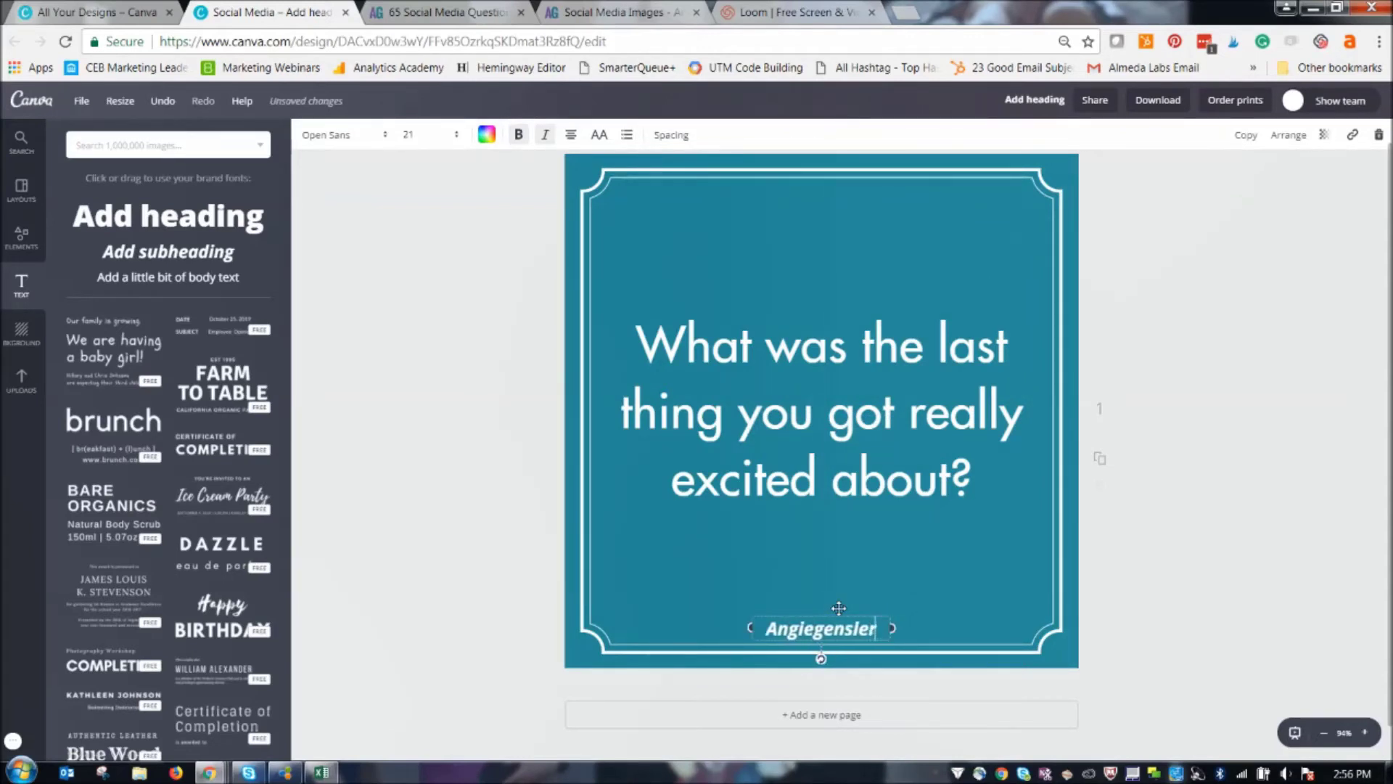
{"action": "type", "text": ".com"}
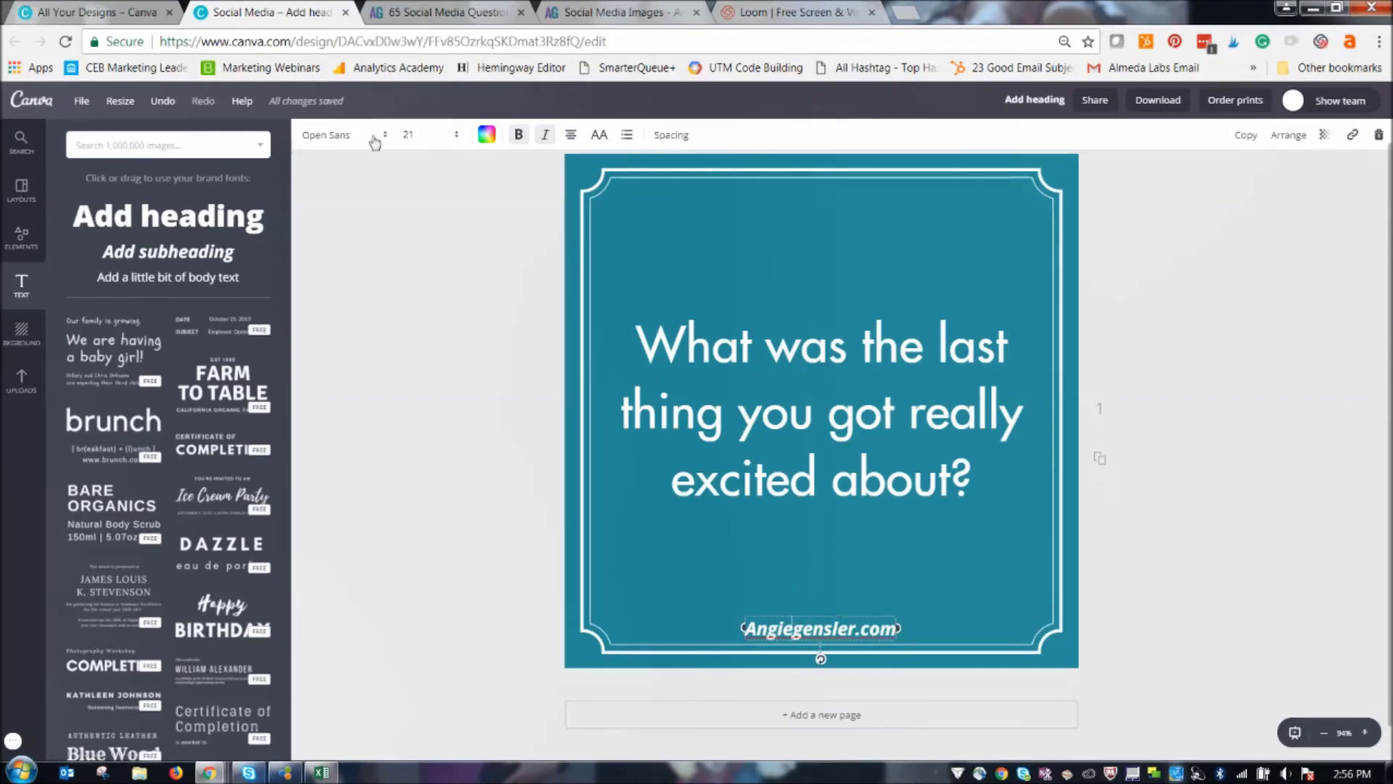
- Change the website address font to Oswald
{"action": "left_click", "coordinate": [331, 141]}
{"action": "scroll", "coordinate": [391, 410], "scroll_direction": "down", "scroll_amount": 1}
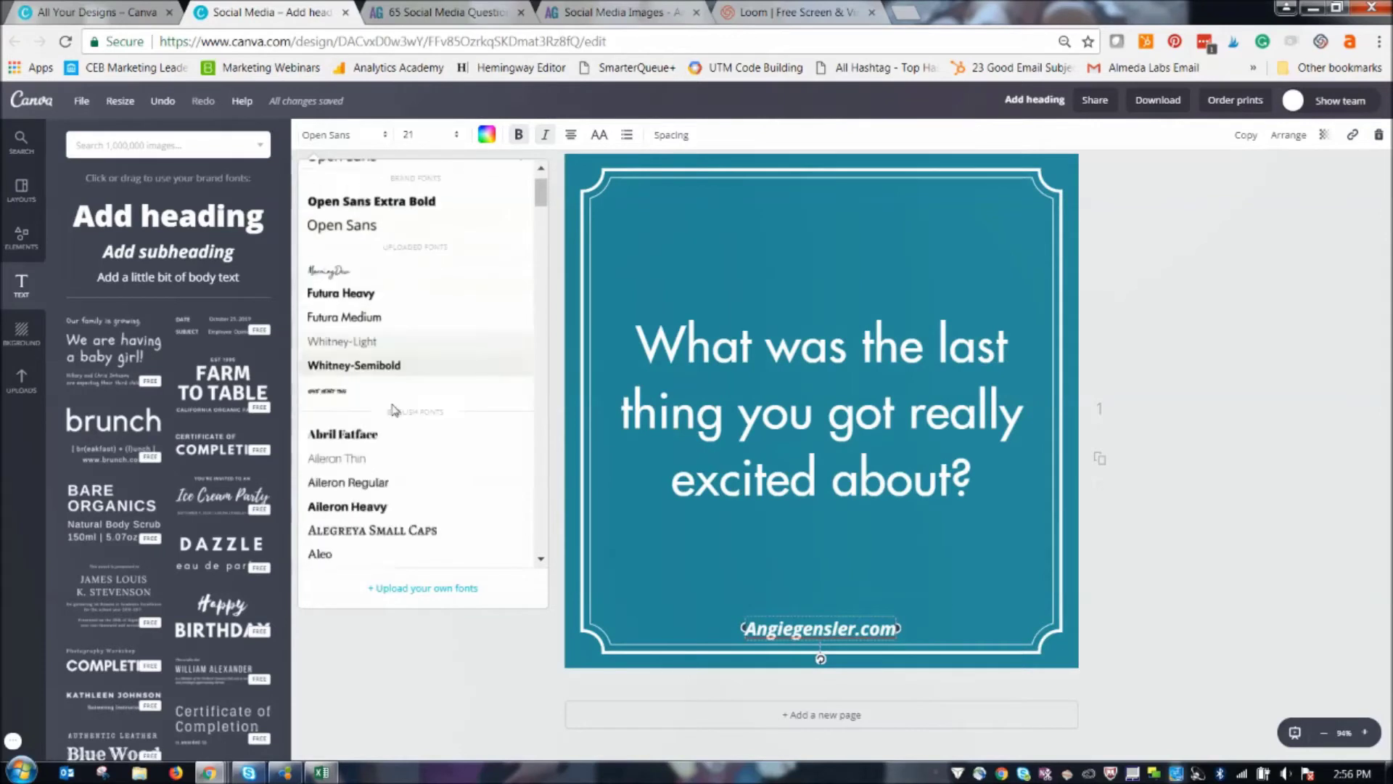
{"action": "scroll", "coordinate": [392, 410], "scroll_direction": "down", "scroll_amount": 10}
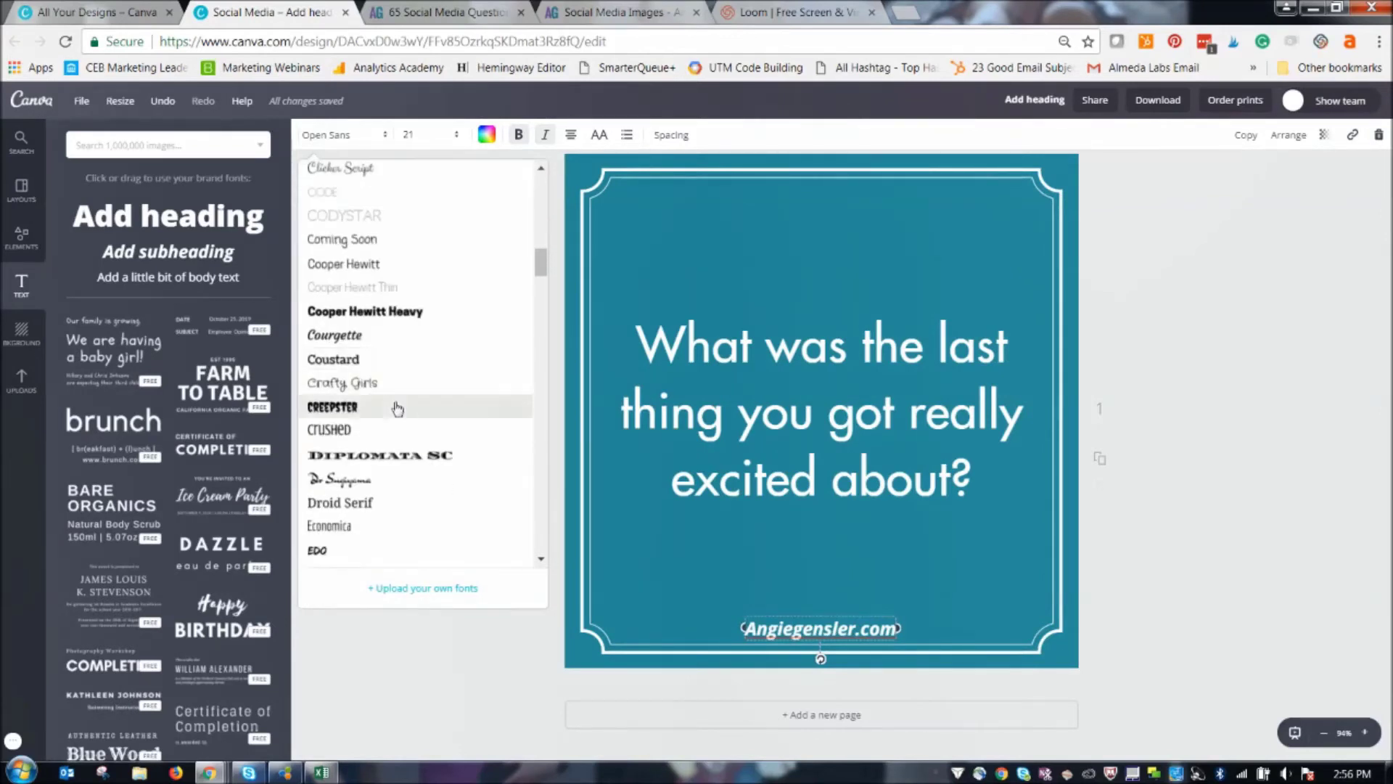
{"action": "scroll", "coordinate": [397, 408], "scroll_direction": "down", "scroll_amount": 10}
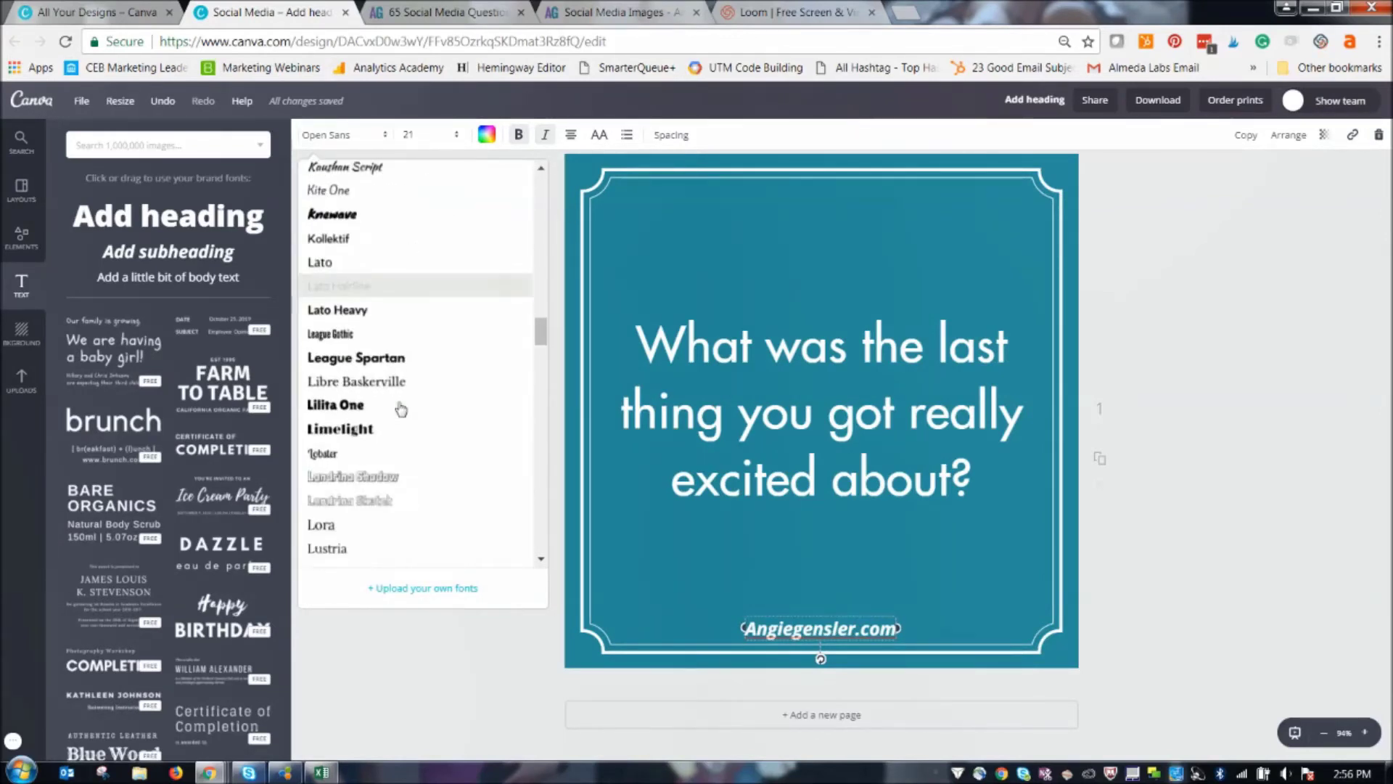
{"action": "scroll", "coordinate": [400, 408], "scroll_direction": "down", "scroll_amount": 10}
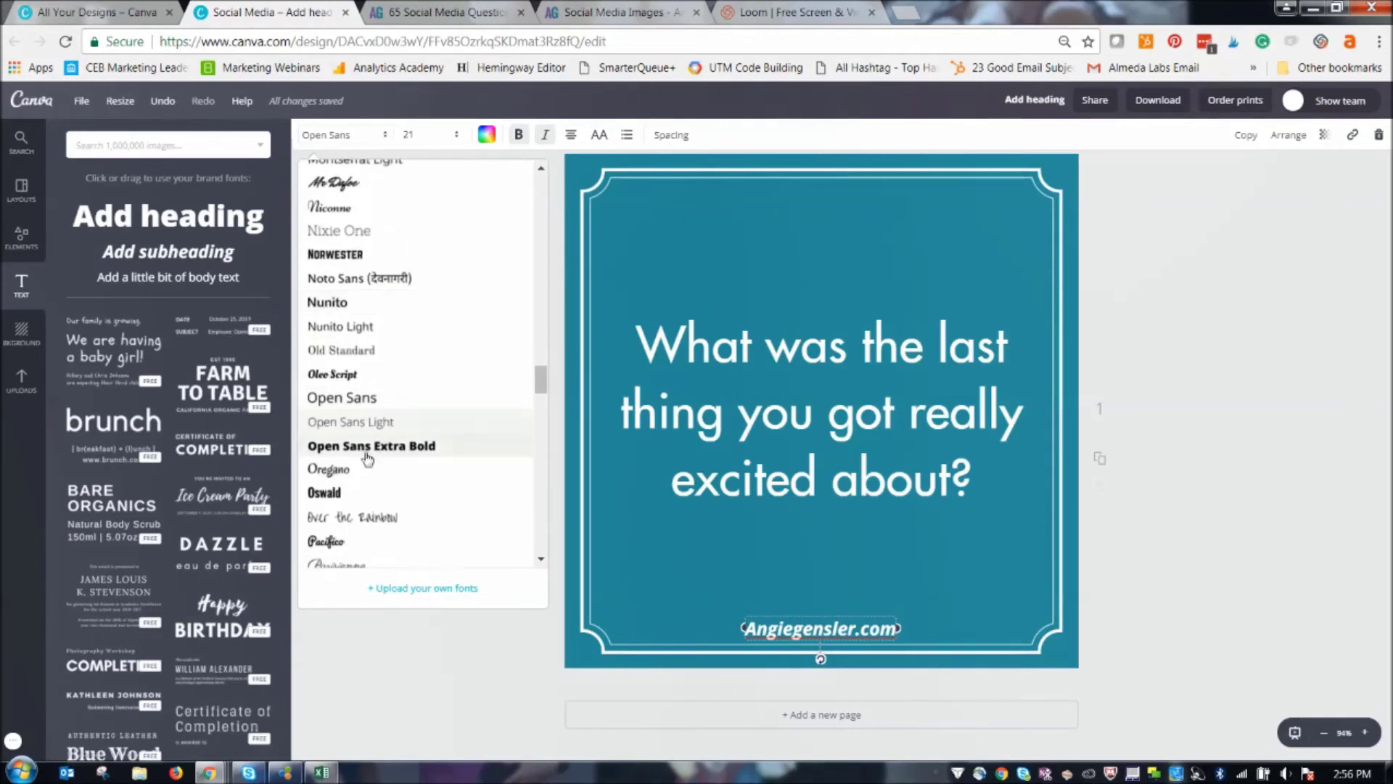
{"action": "left_click", "coordinate": [353, 496]}
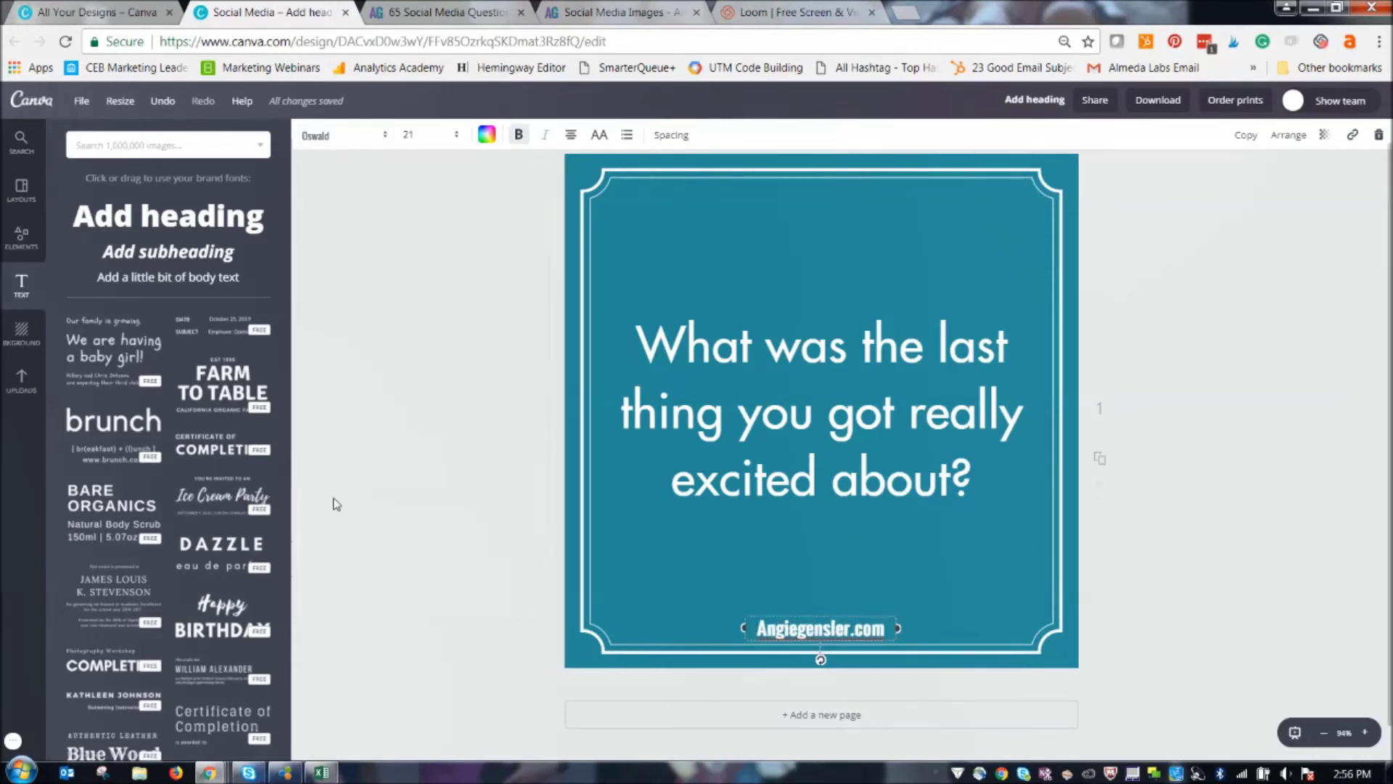
- Shrink the Angiegensler.com line to size 18, then switch to the 65 Social Media Questions post
{"action": "triple_click", "coordinate": [871, 630]}
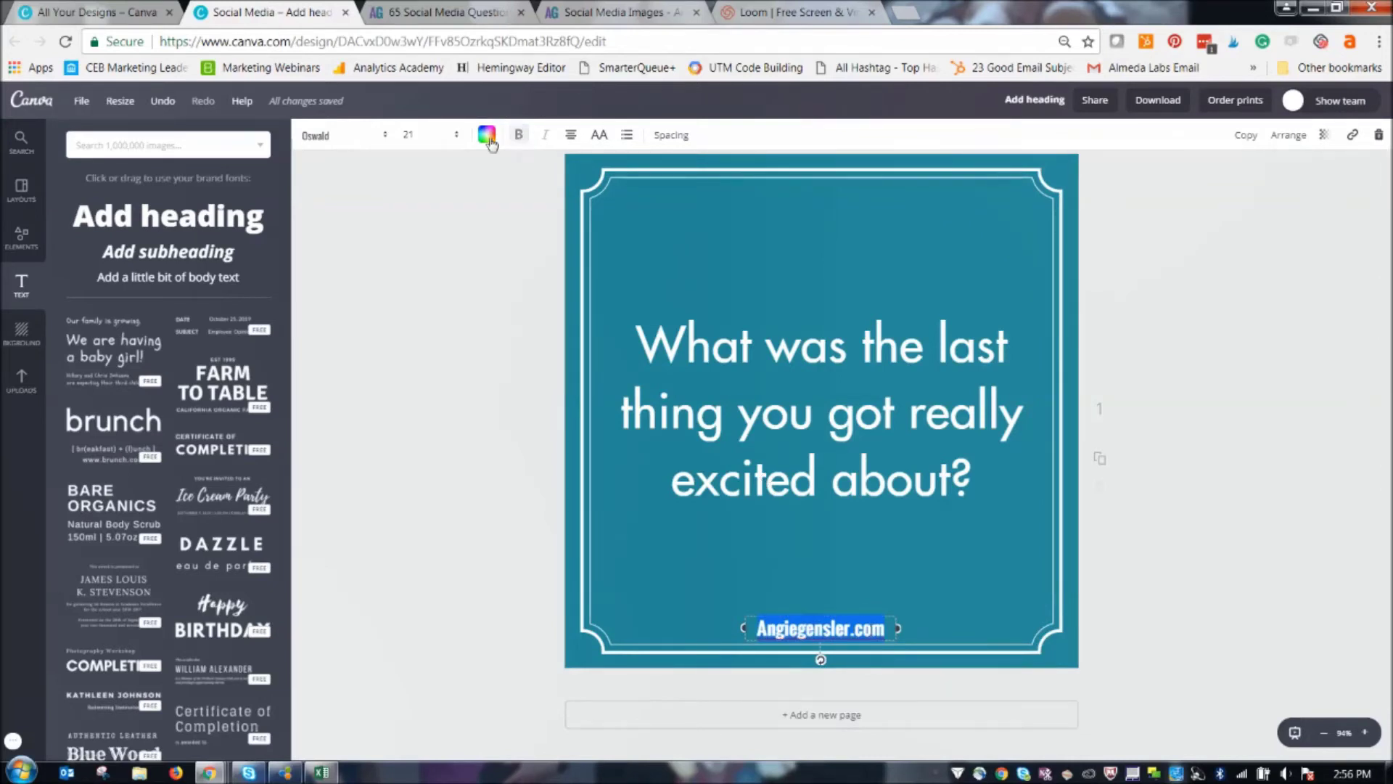
{"action": "left_click", "coordinate": [420, 138]}
{"action": "left_click", "coordinate": [427, 293]}
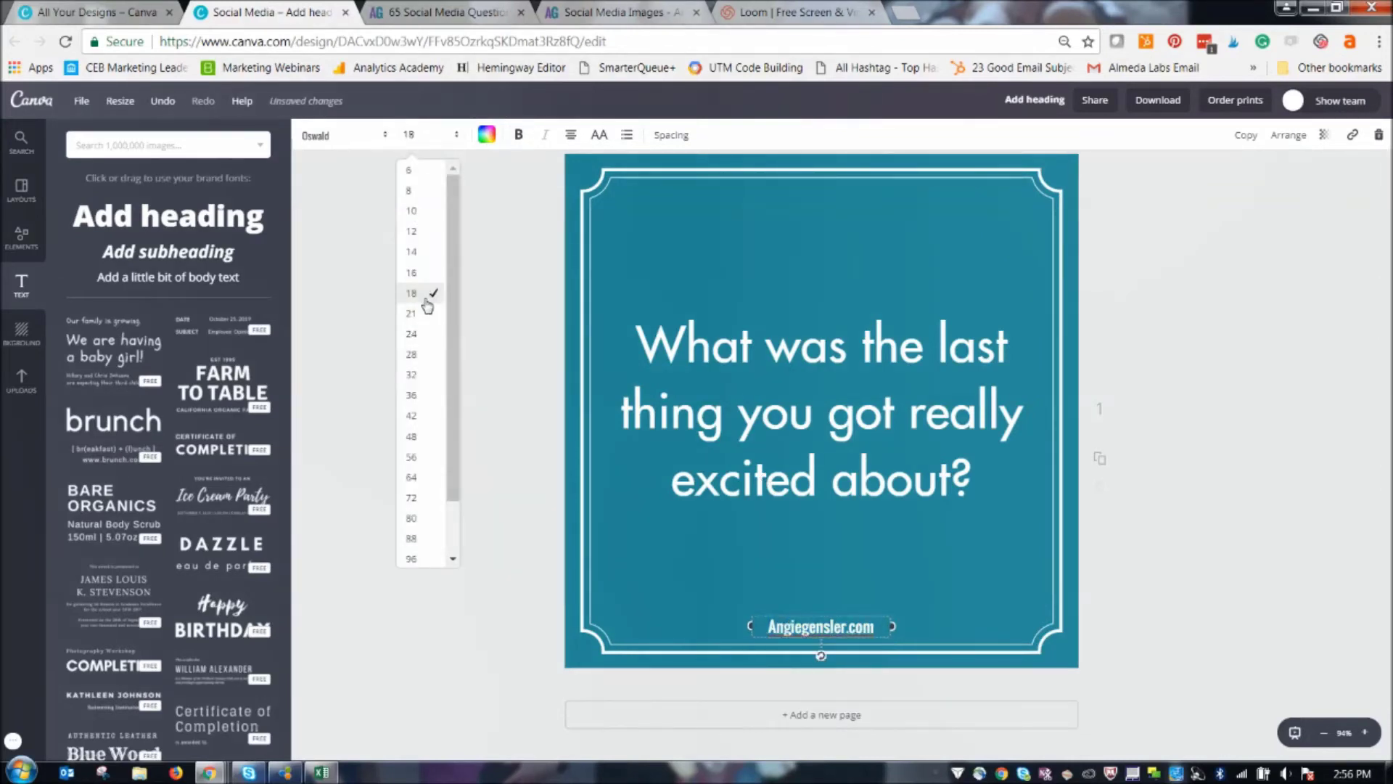
{"action": "left_click", "coordinate": [1214, 507]}
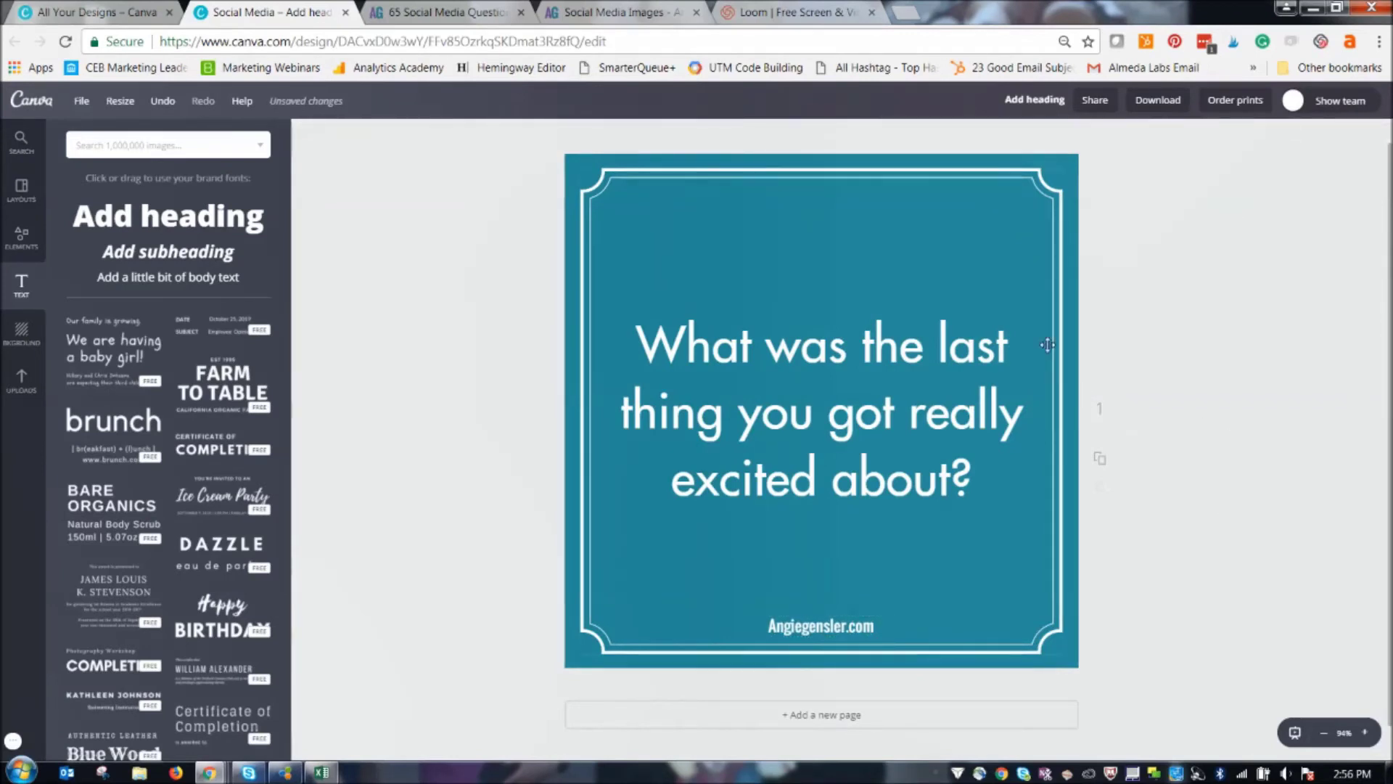
{"action": "left_click", "coordinate": [674, 331]}
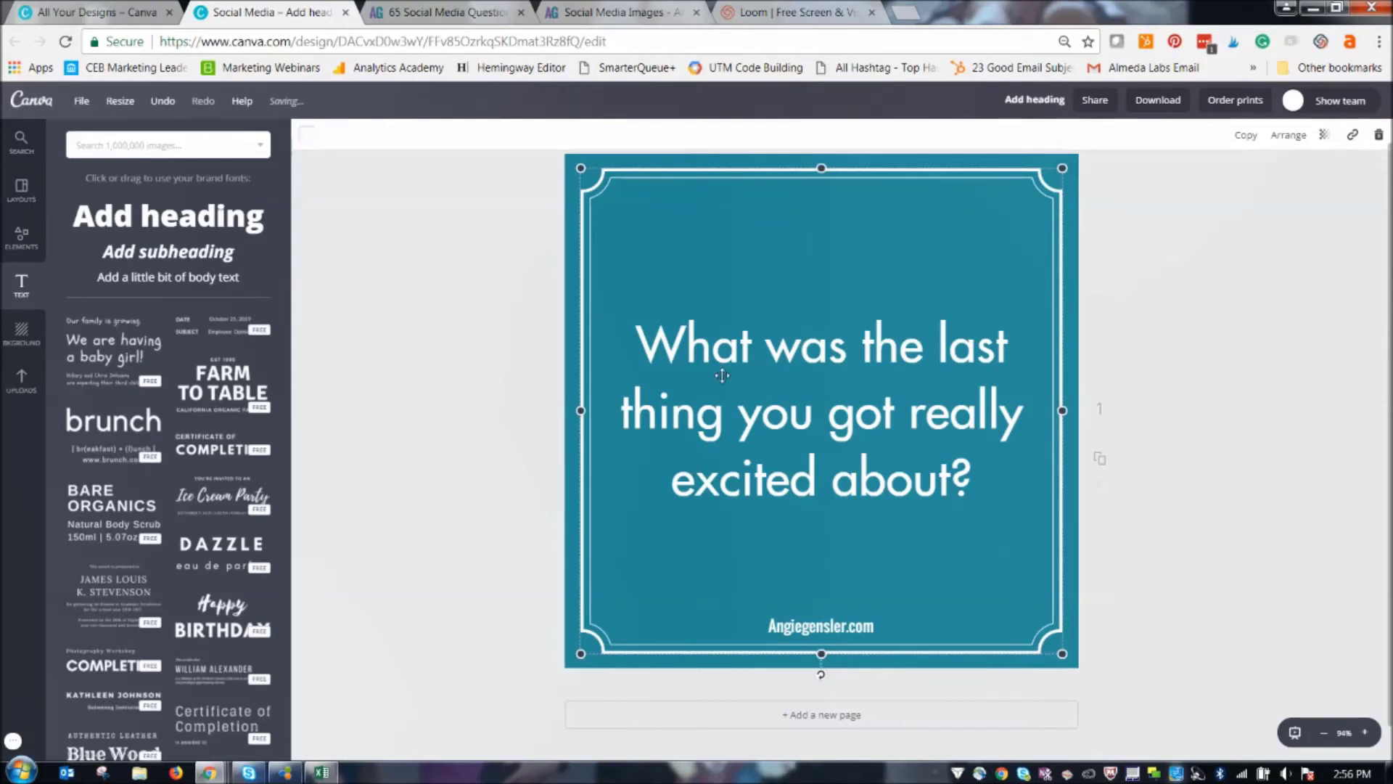
{"action": "left_click", "coordinate": [453, 9]}
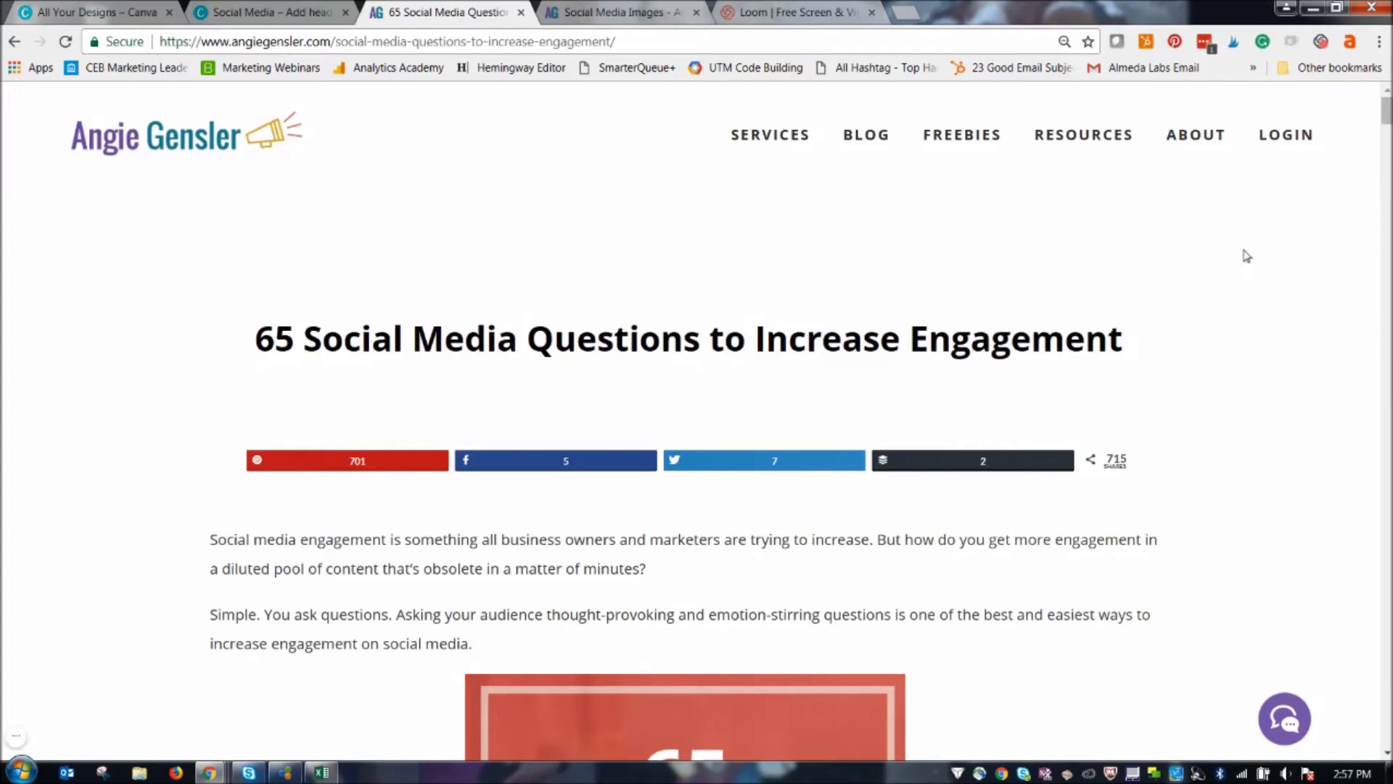
- Scroll the blog post down to its Download the Swipe File banner
{"action": "left_click_drag", "start_coordinate": [1386, 109], "coordinate": [1386, 197]}
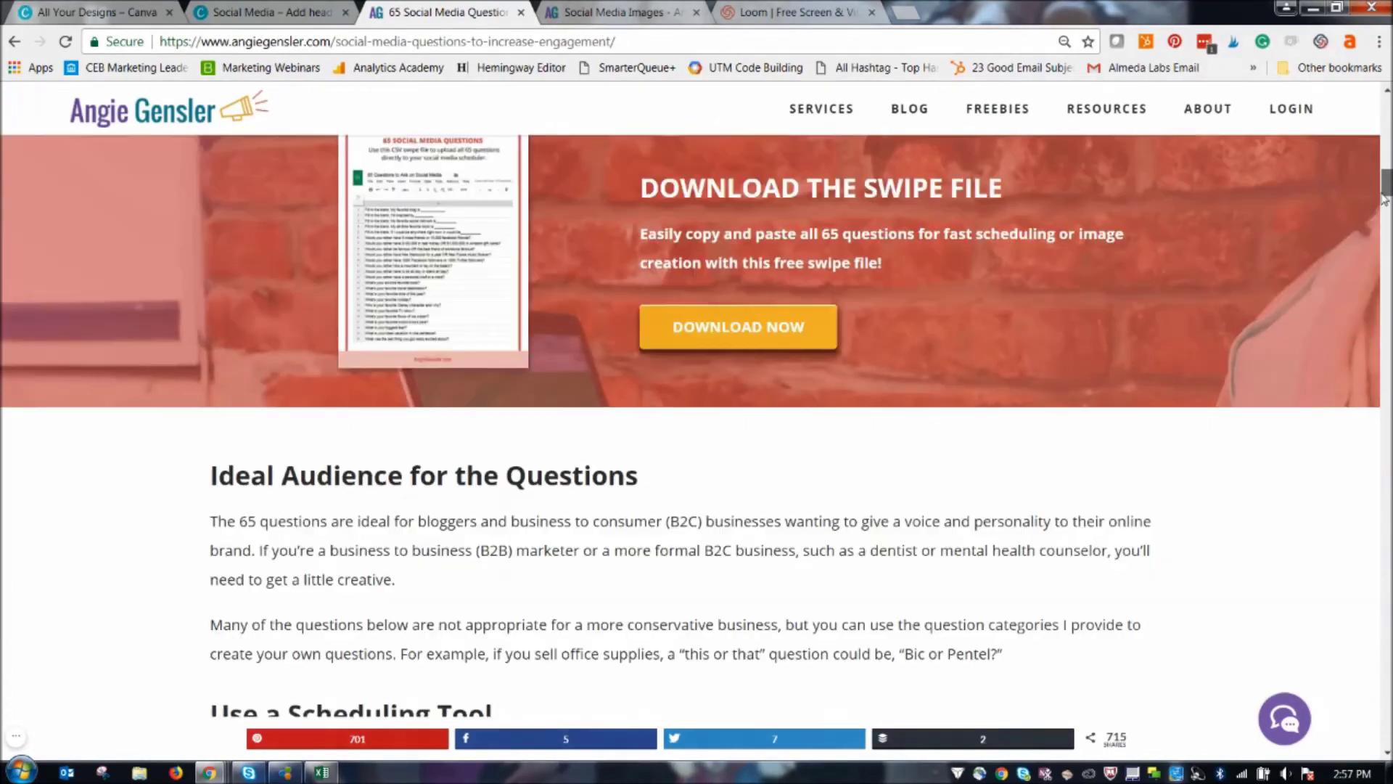
{"action": "scroll", "coordinate": [1047, 363], "scroll_direction": "down", "scroll_amount": 4}
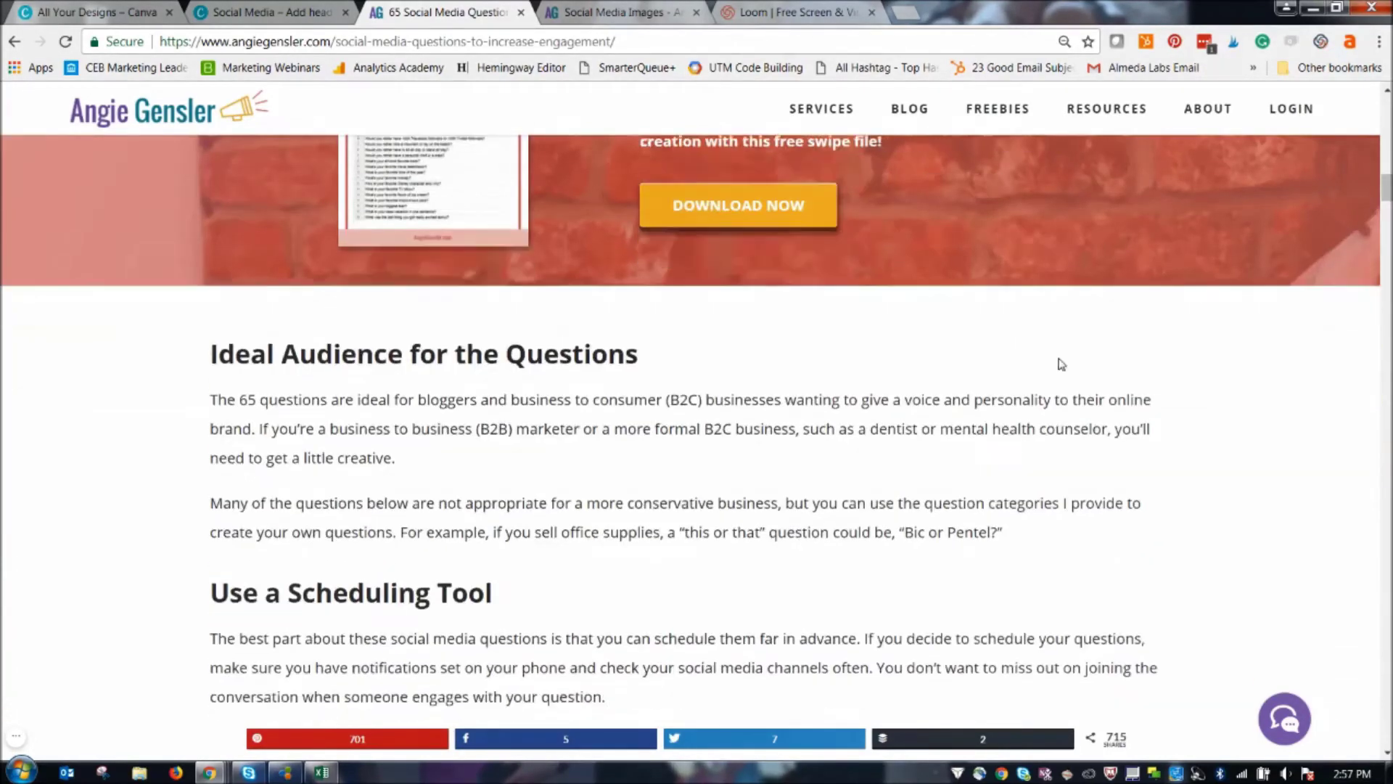
{"action": "scroll", "coordinate": [1067, 355], "scroll_direction": "down", "scroll_amount": 10}
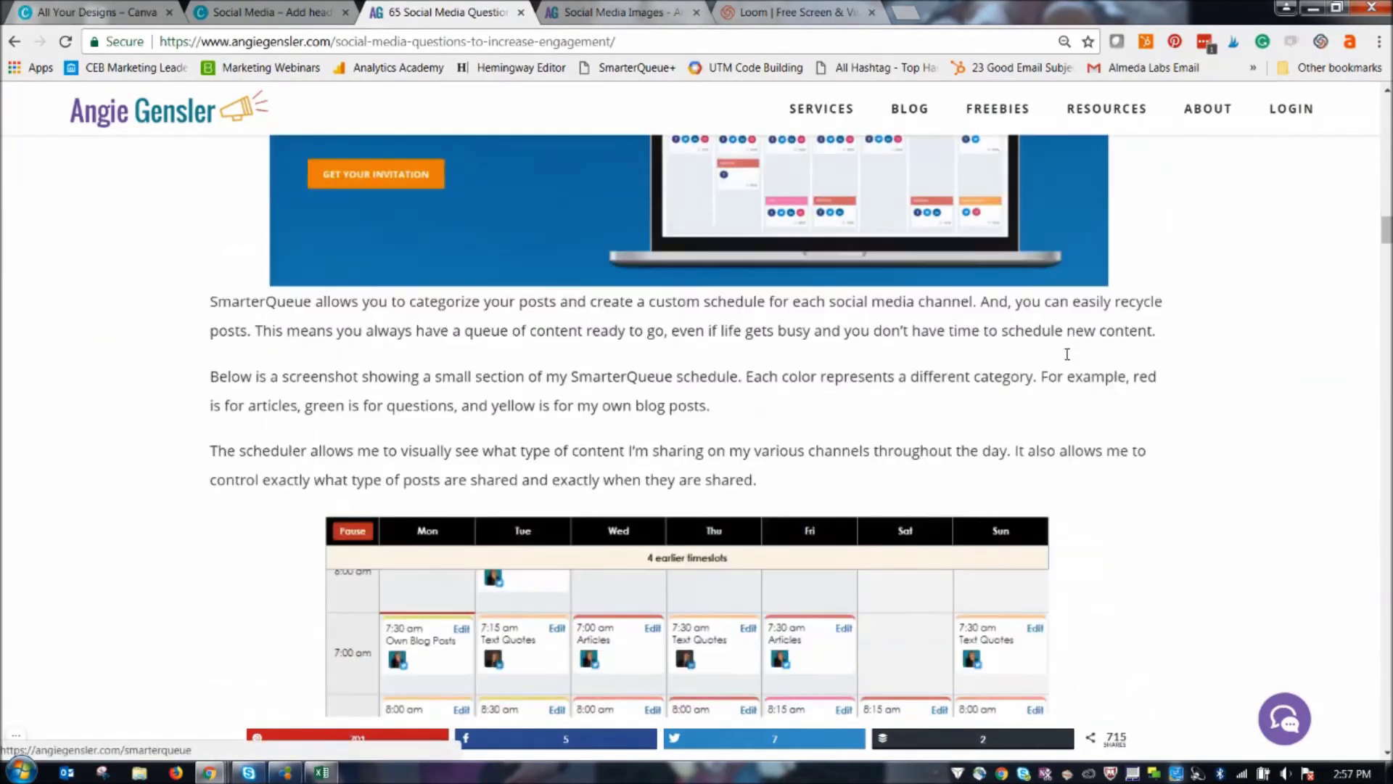
{"action": "scroll", "coordinate": [1068, 359], "scroll_direction": "down", "scroll_amount": 15}
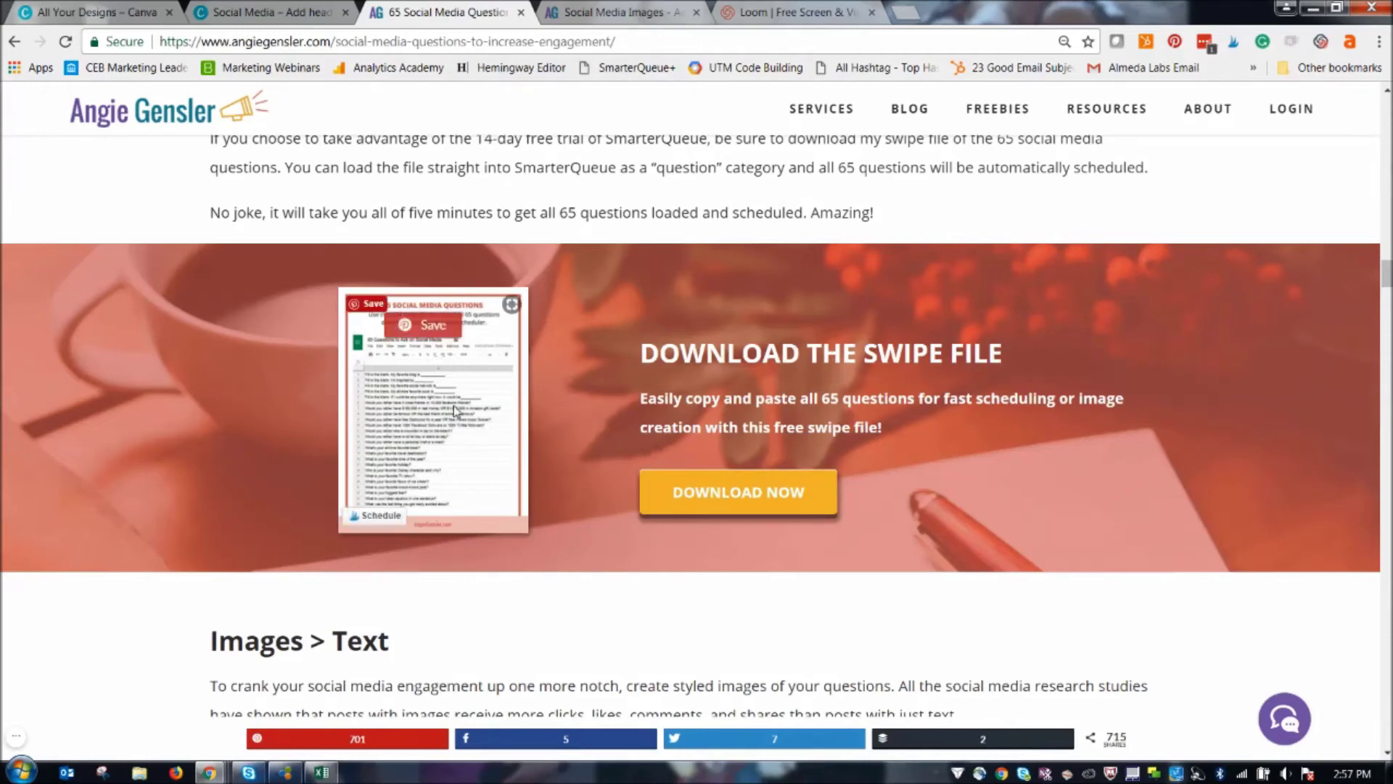
- Review questions A9:A10 and A21 in the Excel workbook, then head back to Chrome
{"action": "key", "text": "alt+Tab"}
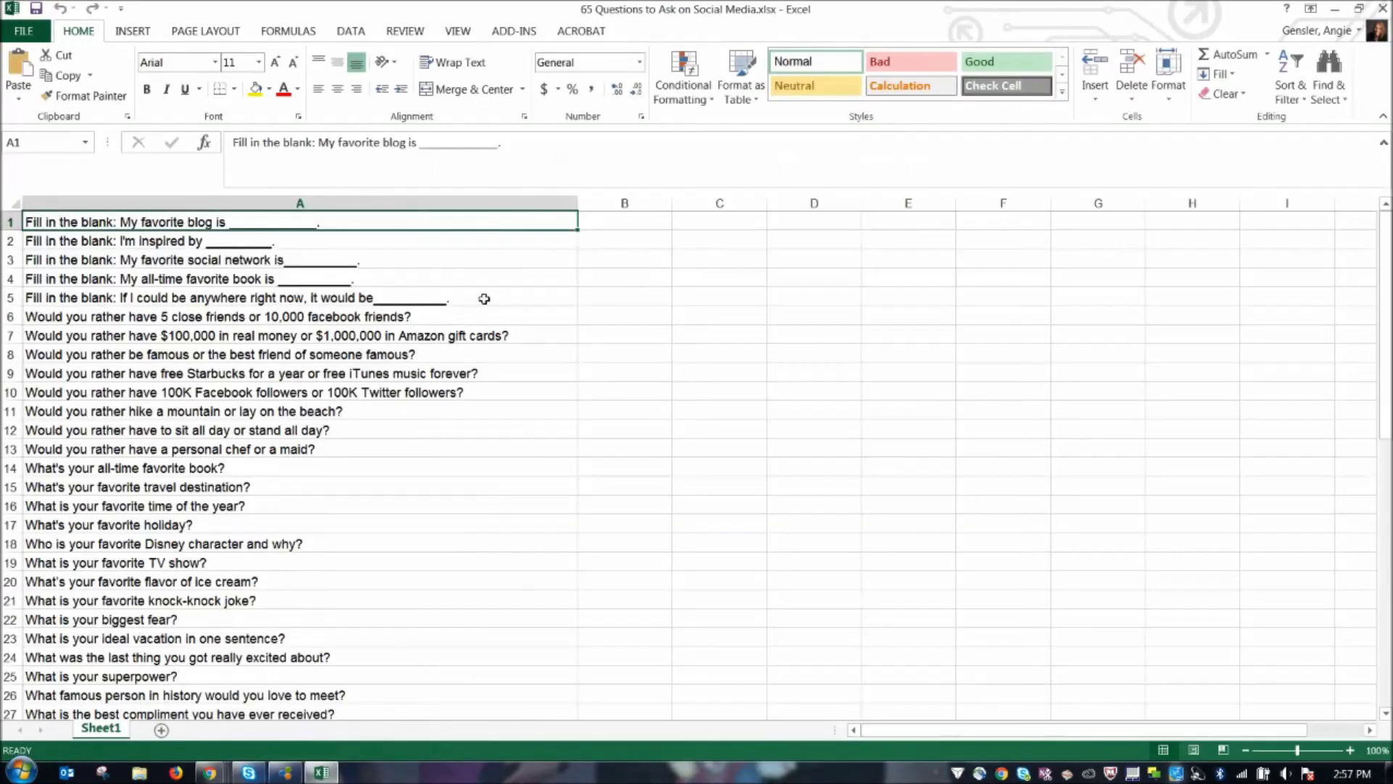
{"action": "left_click_drag", "start_coordinate": [146, 373], "coordinate": [145, 392]}
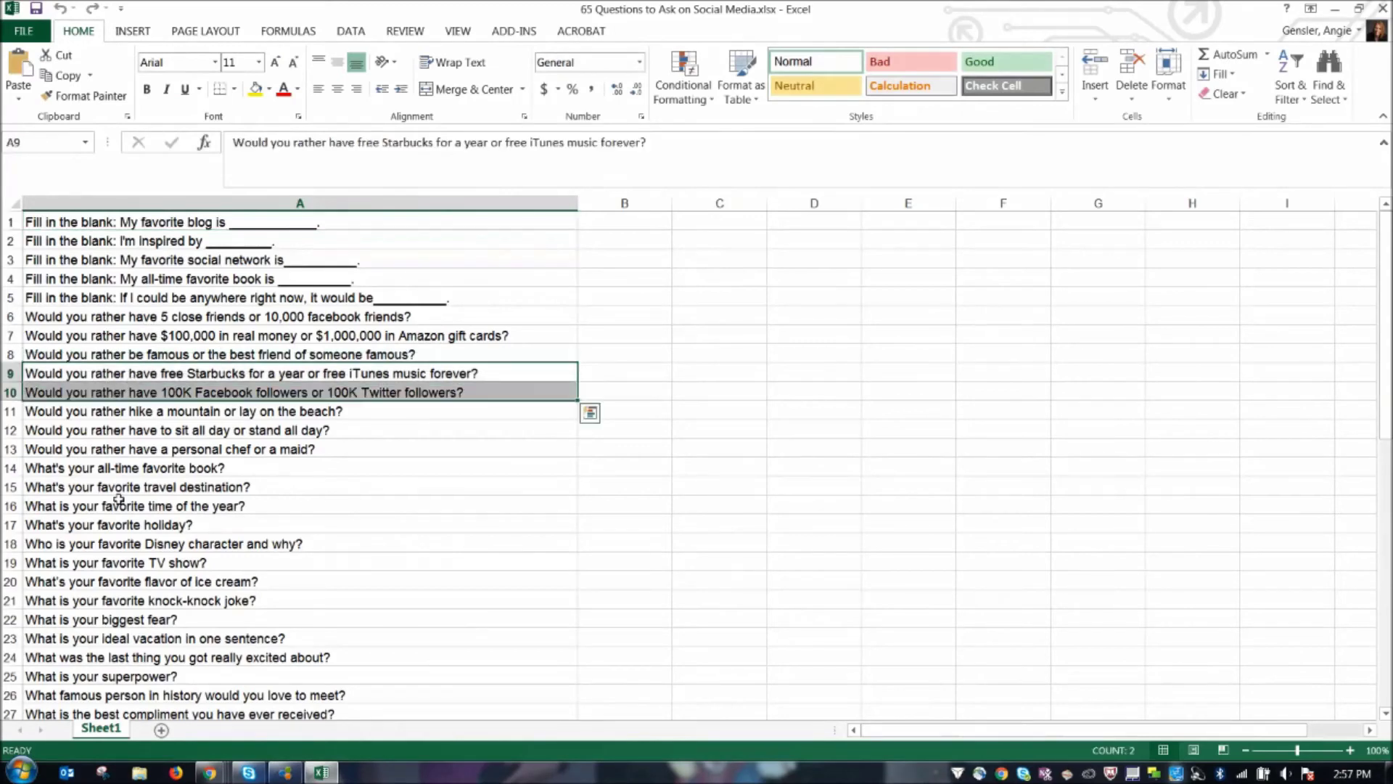
{"action": "left_click", "coordinate": [216, 602]}
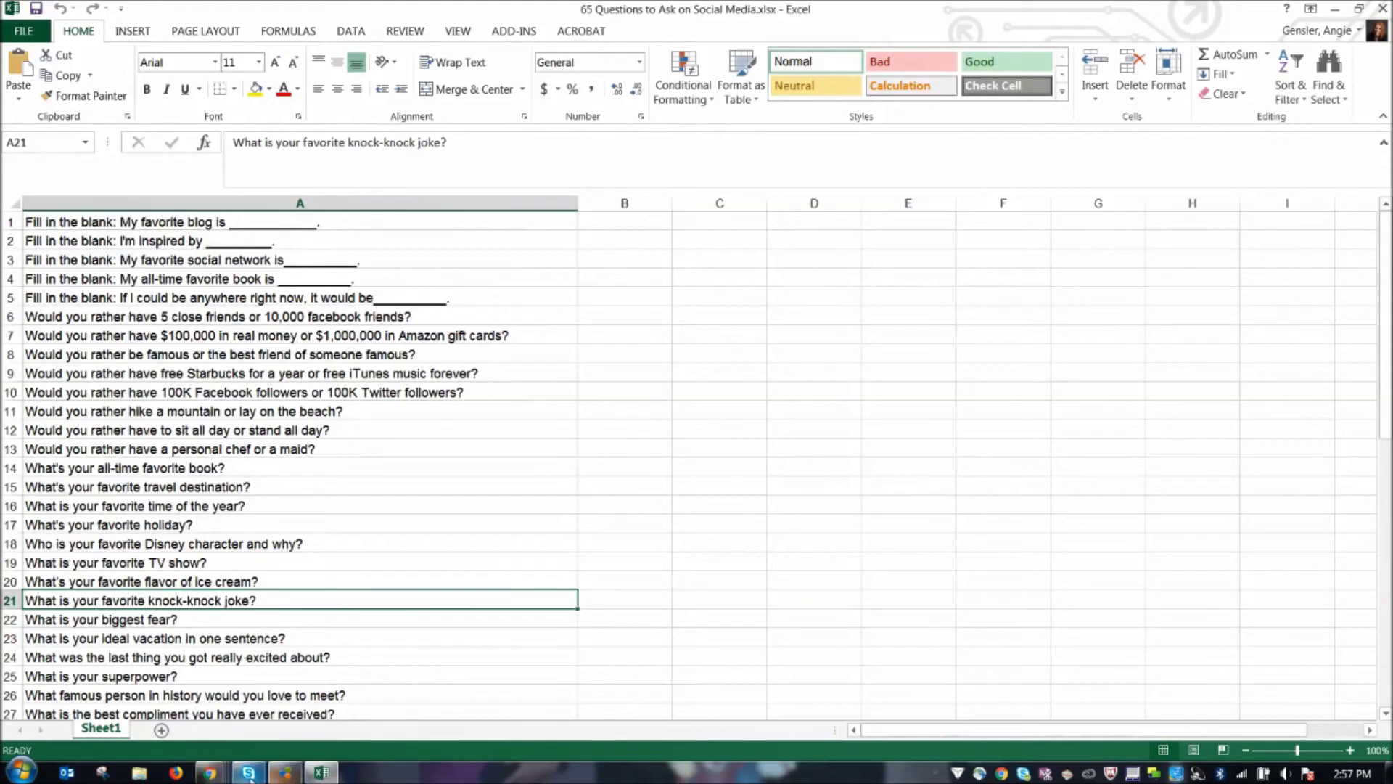
{"action": "left_click", "coordinate": [209, 773]}
- View the finished teal question design in Canva, then open the Social Media Images page
{"action": "left_click", "coordinate": [311, 686]}
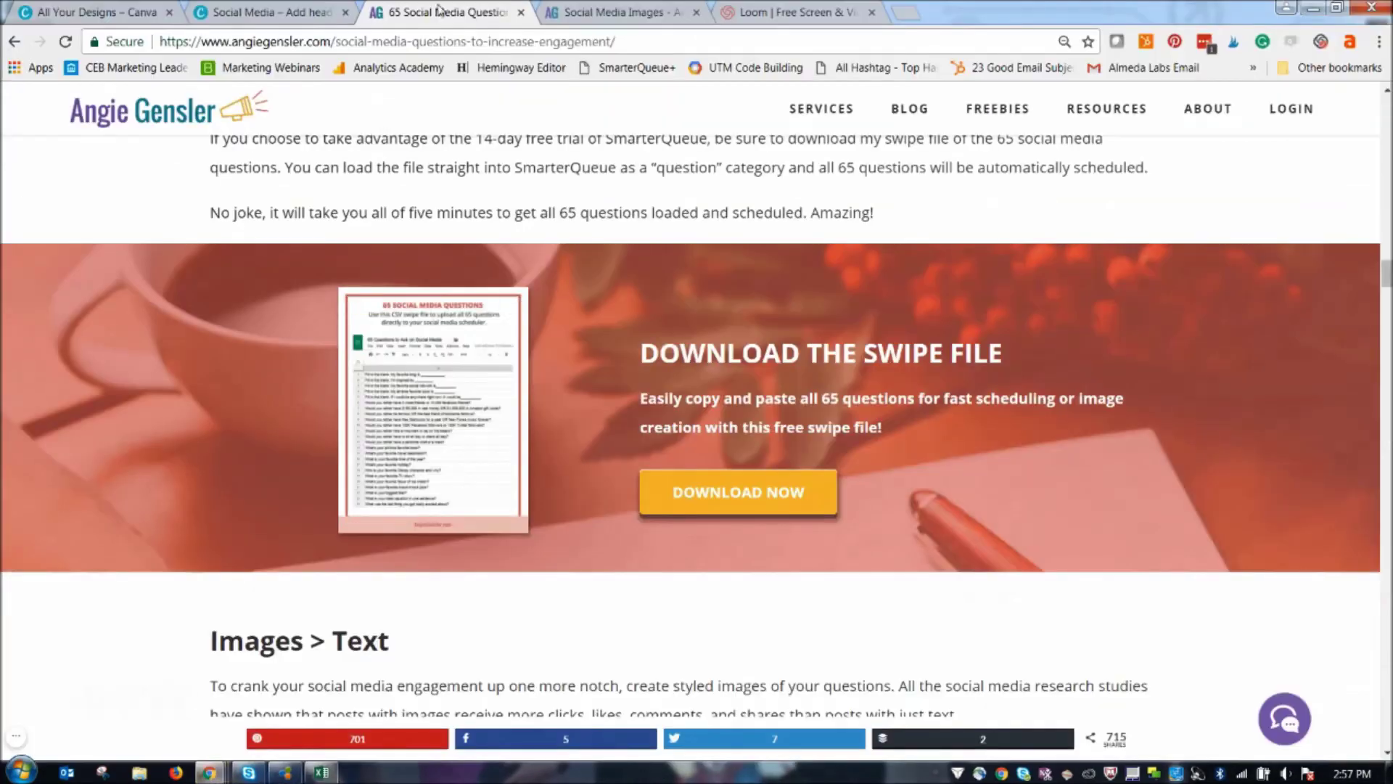
{"action": "left_click", "coordinate": [83, 12]}
{"action": "left_click", "coordinate": [214, 17]}
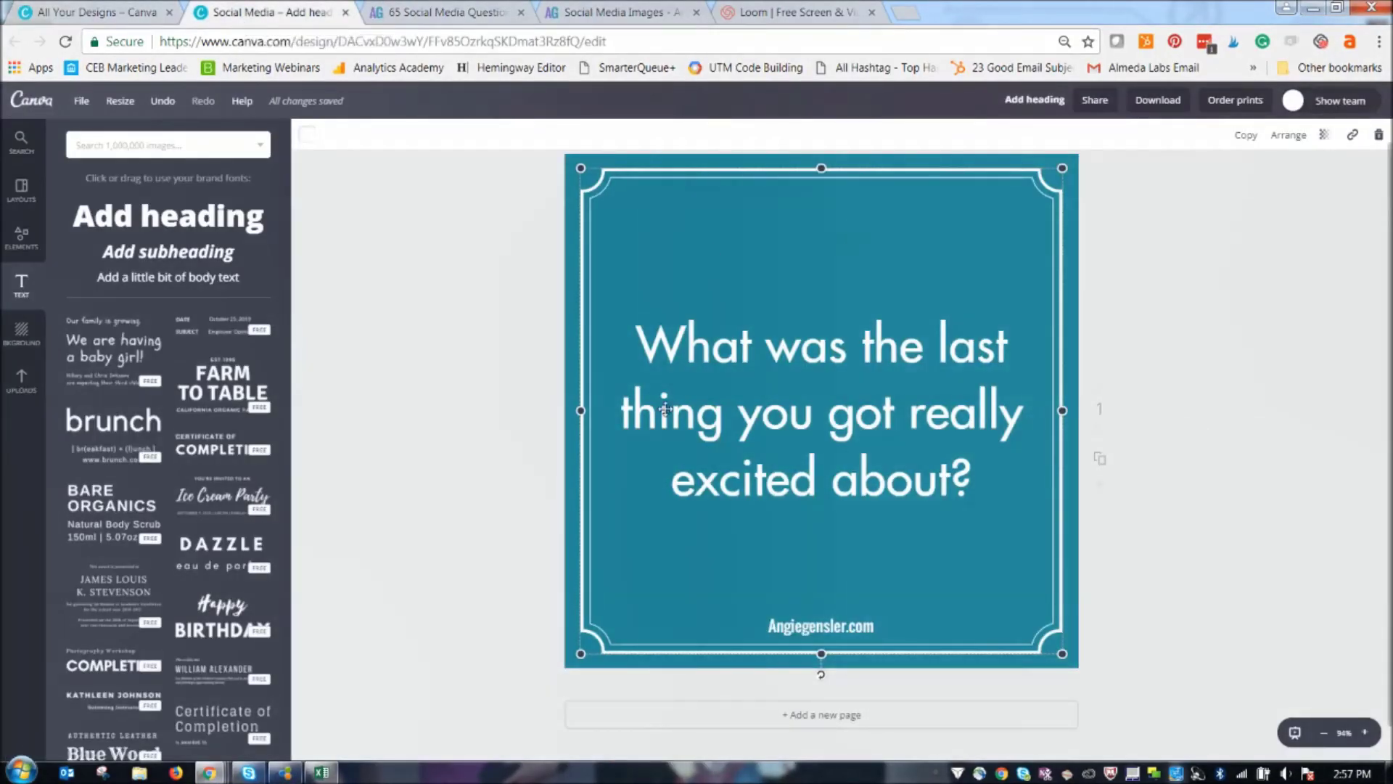
{"action": "left_click", "coordinate": [1298, 359]}
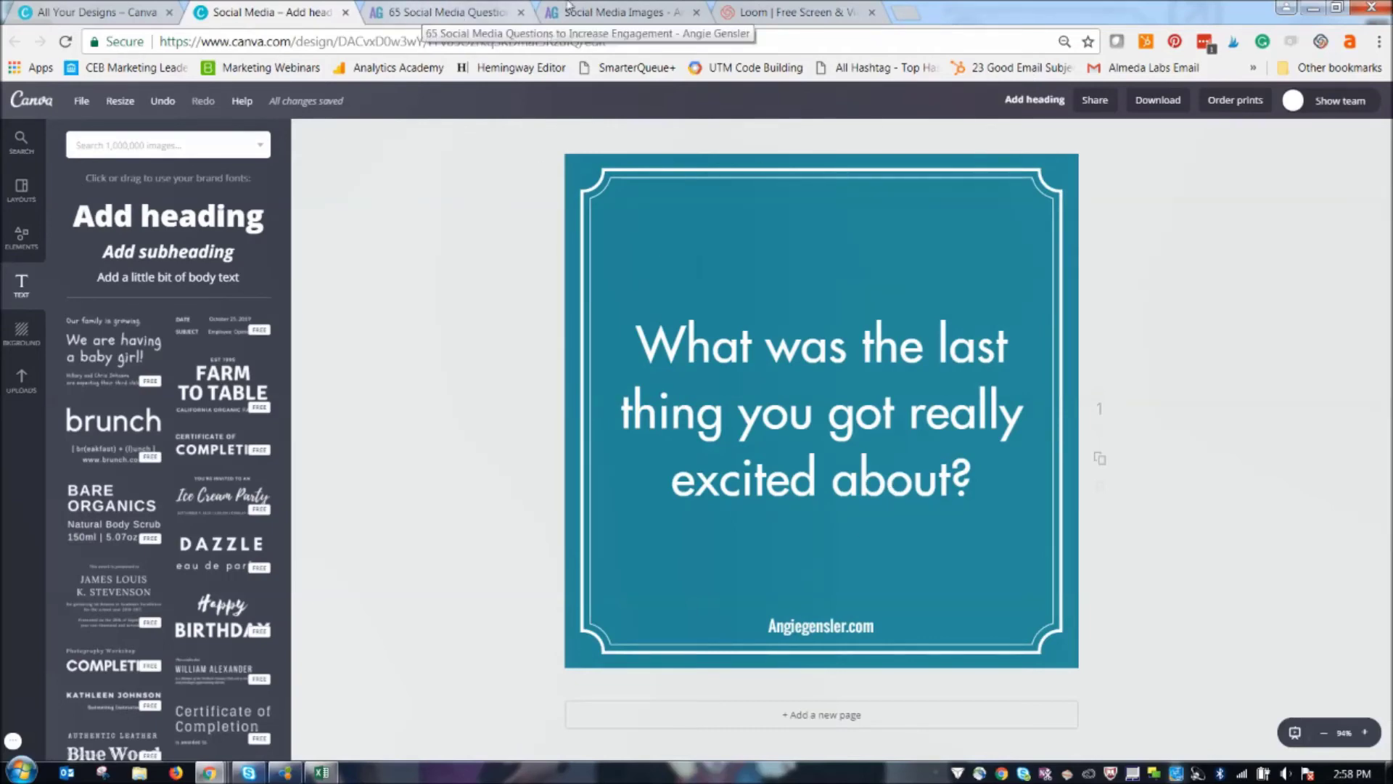
{"action": "left_click", "coordinate": [601, 11]}
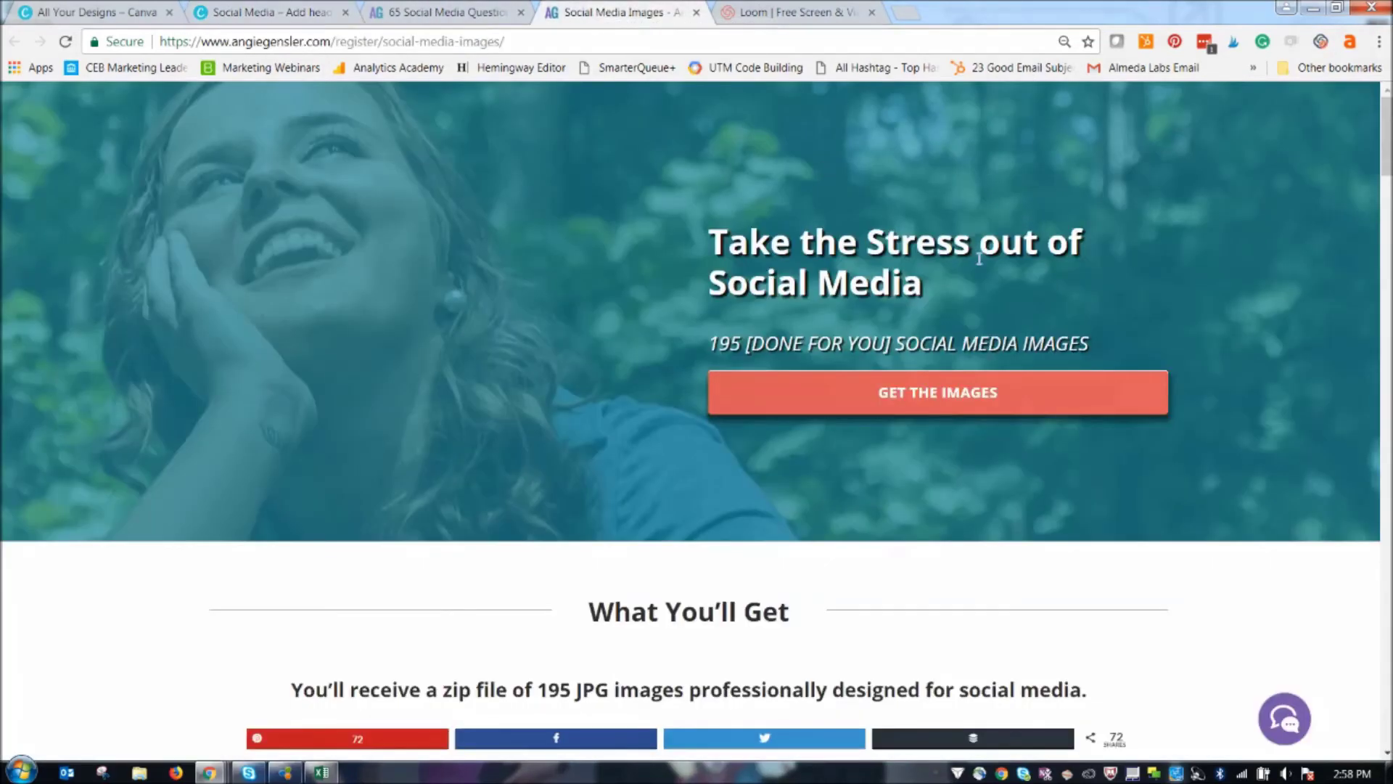
{"action": "scroll", "coordinate": [1185, 529], "scroll_direction": "down", "scroll_amount": 5}
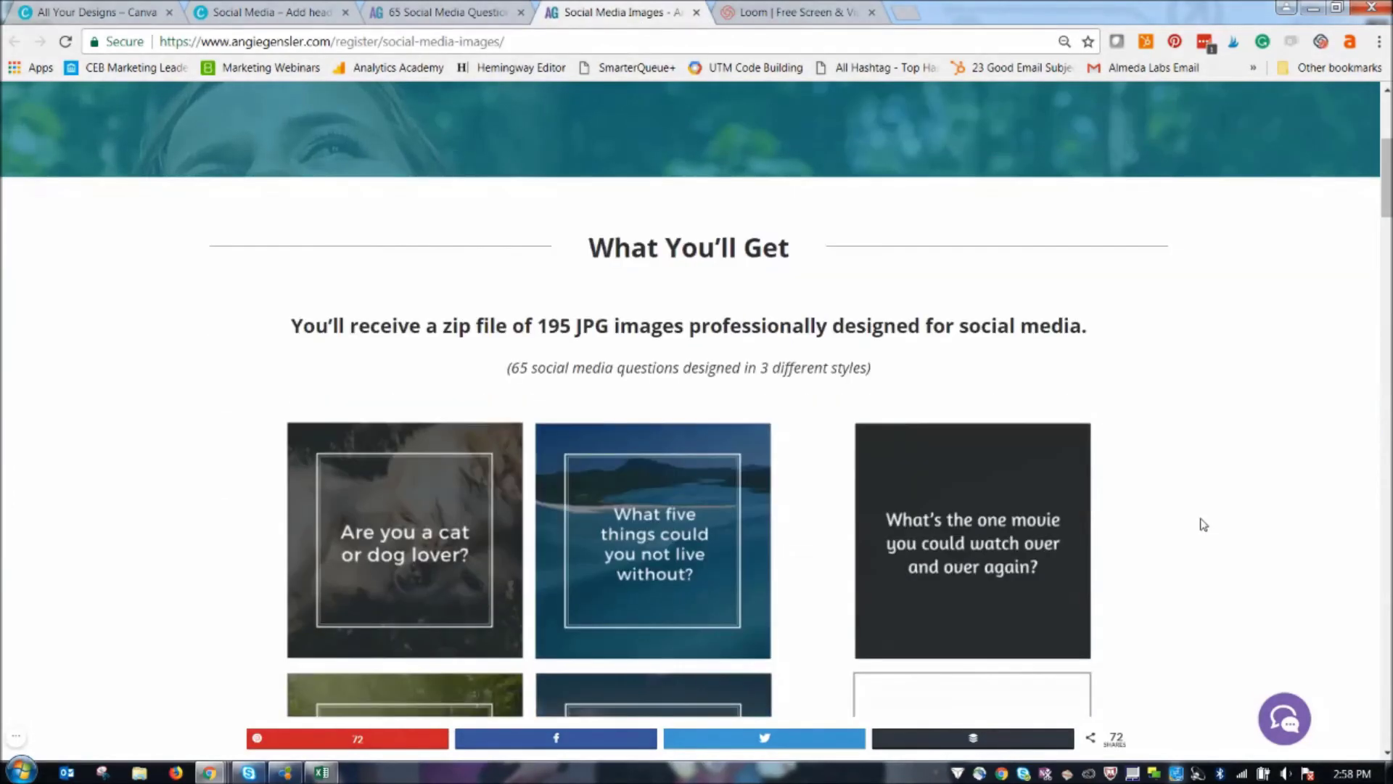
{"action": "scroll", "coordinate": [1203, 523], "scroll_direction": "down", "scroll_amount": 3}
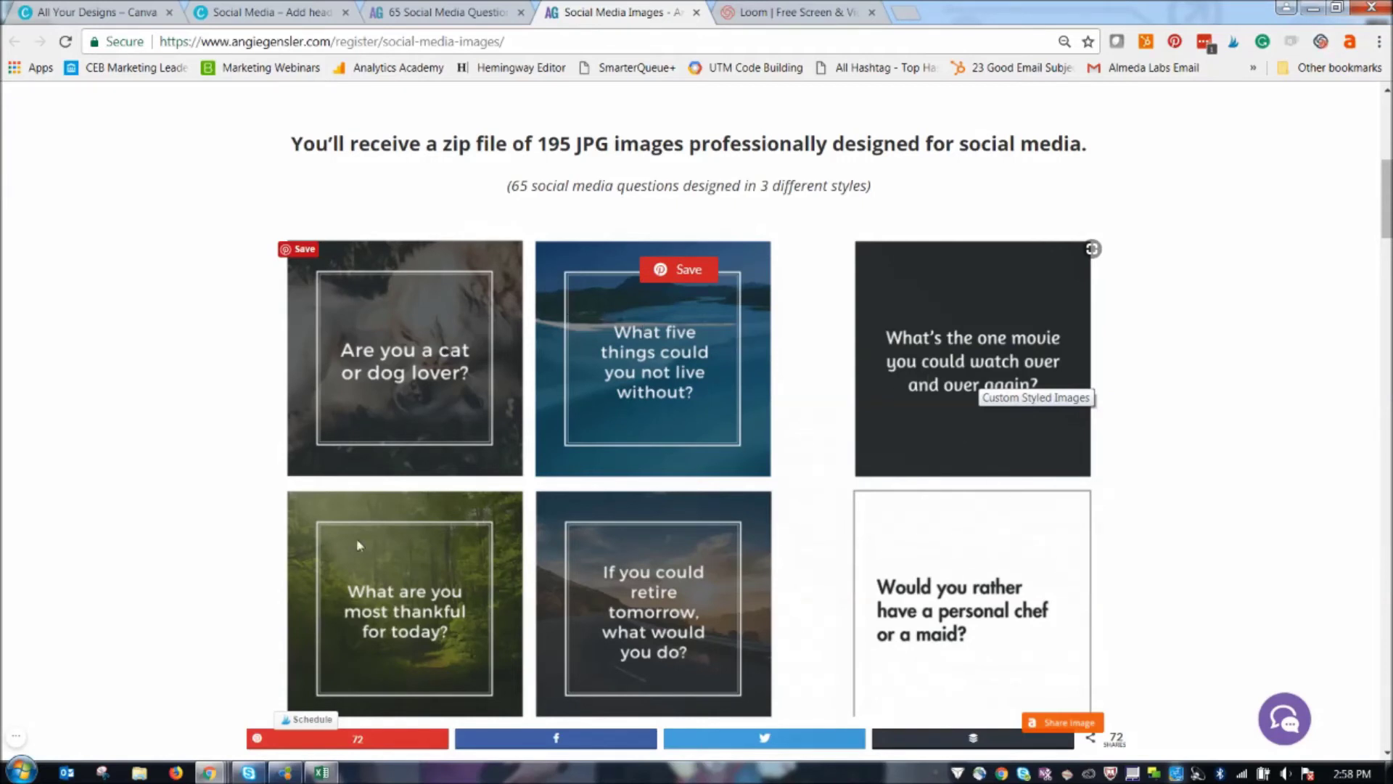
{"action": "scroll", "coordinate": [612, 473], "scroll_direction": "down", "scroll_amount": 1}
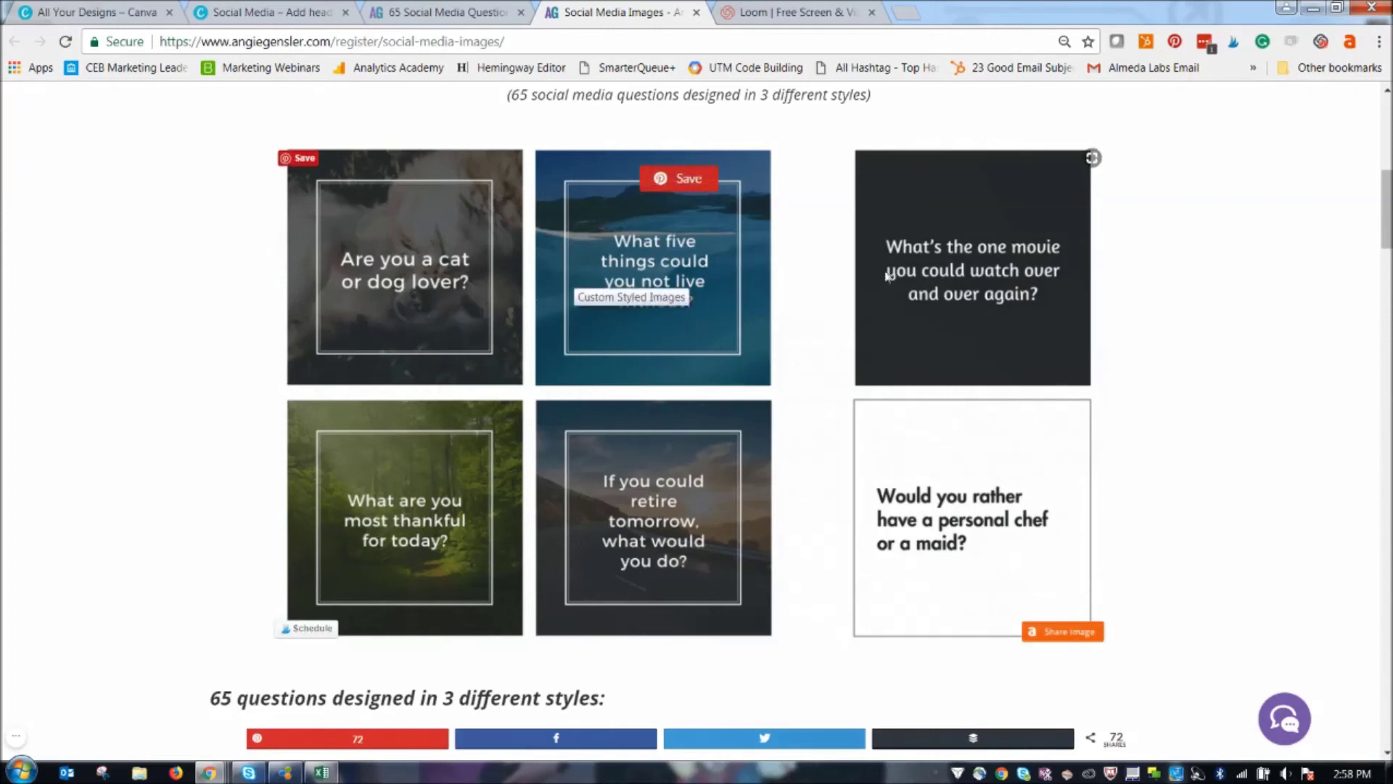
{"action": "scroll", "coordinate": [1245, 380], "scroll_direction": "down", "scroll_amount": 5}
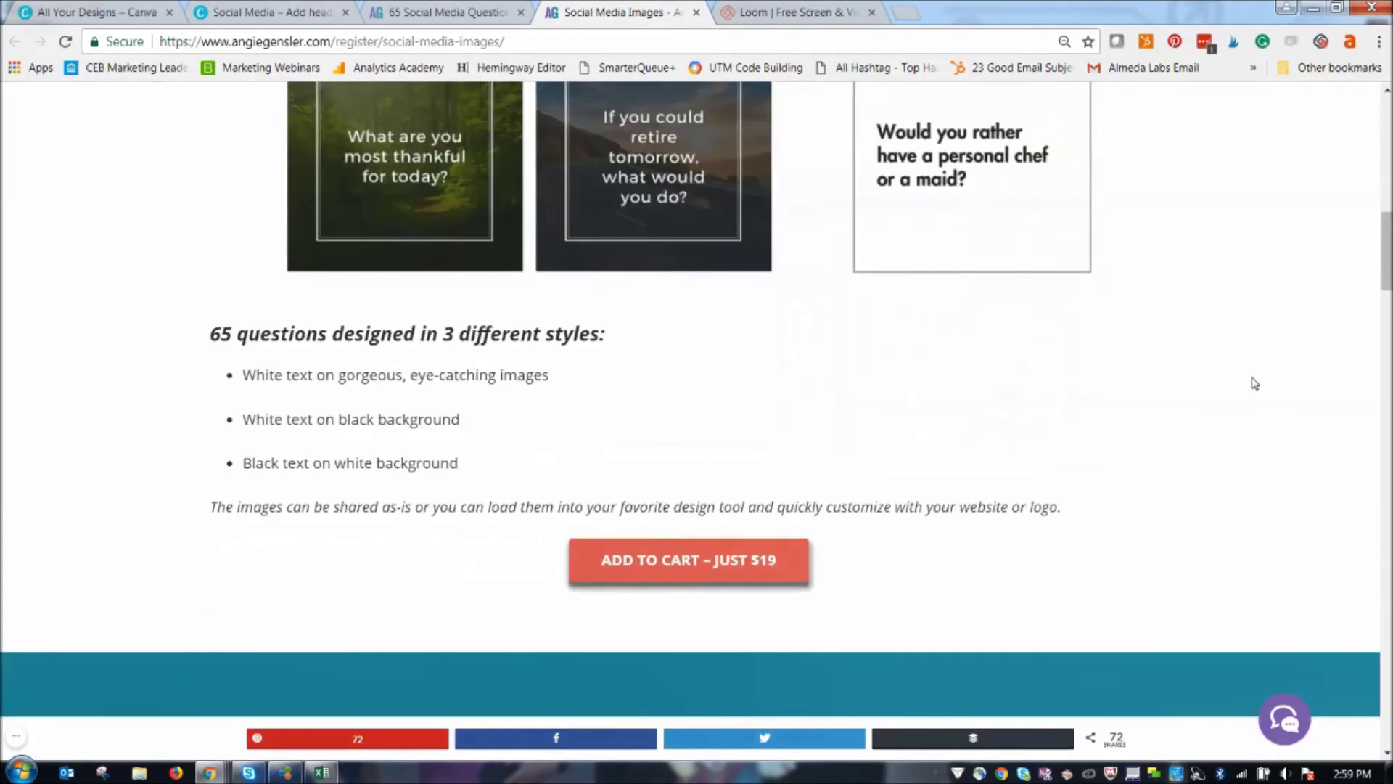
{"action": "scroll", "coordinate": [1219, 388], "scroll_direction": "down", "scroll_amount": 1}
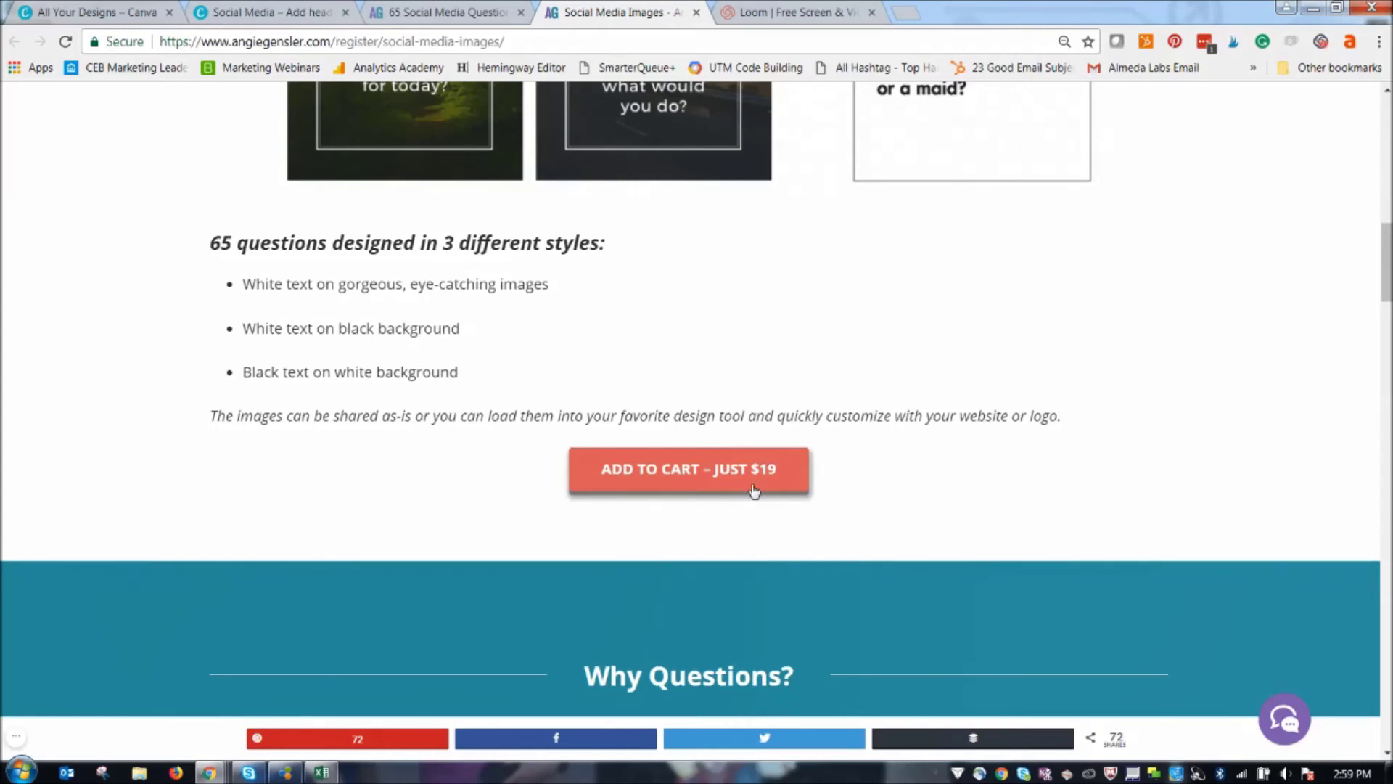
{"action": "scroll", "coordinate": [1079, 389], "scroll_direction": "up", "scroll_amount": 10}
{"action": "scroll", "coordinate": [1069, 382], "scroll_direction": "up", "scroll_amount": 4}
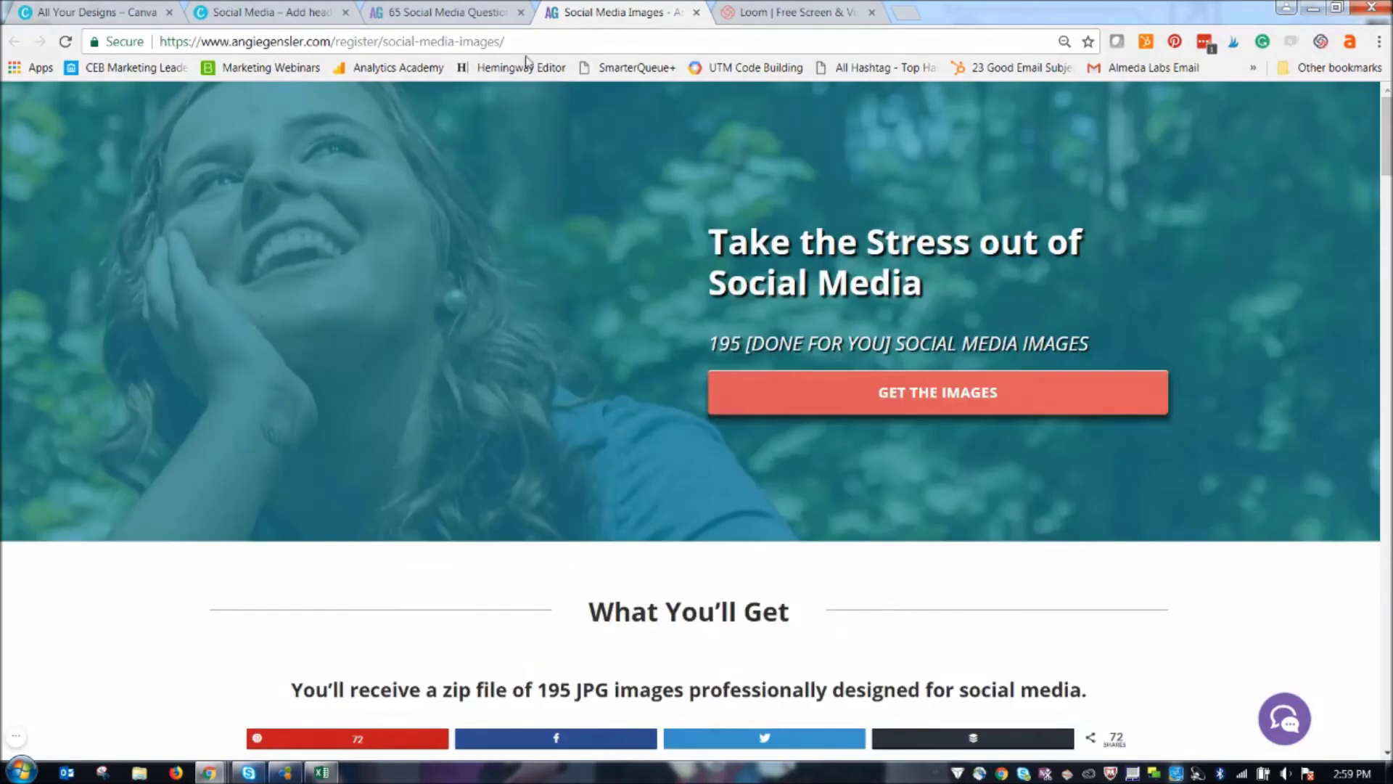
- Glance at the Social Media Images page again, then return to the Canva design
{"action": "left_click", "coordinate": [266, 10]}
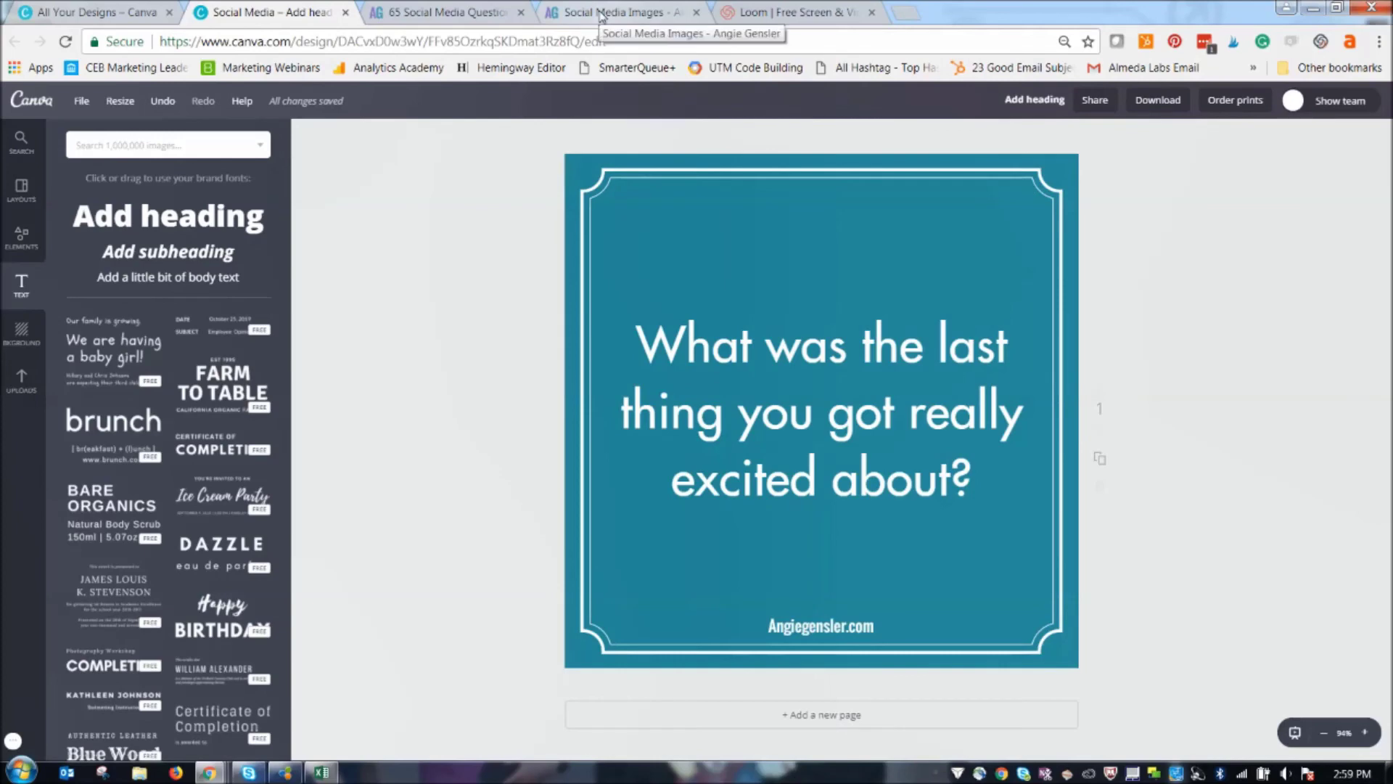
{"action": "left_click", "coordinate": [655, 13]}
{"action": "scroll", "coordinate": [684, 455], "scroll_direction": "down", "scroll_amount": 10}
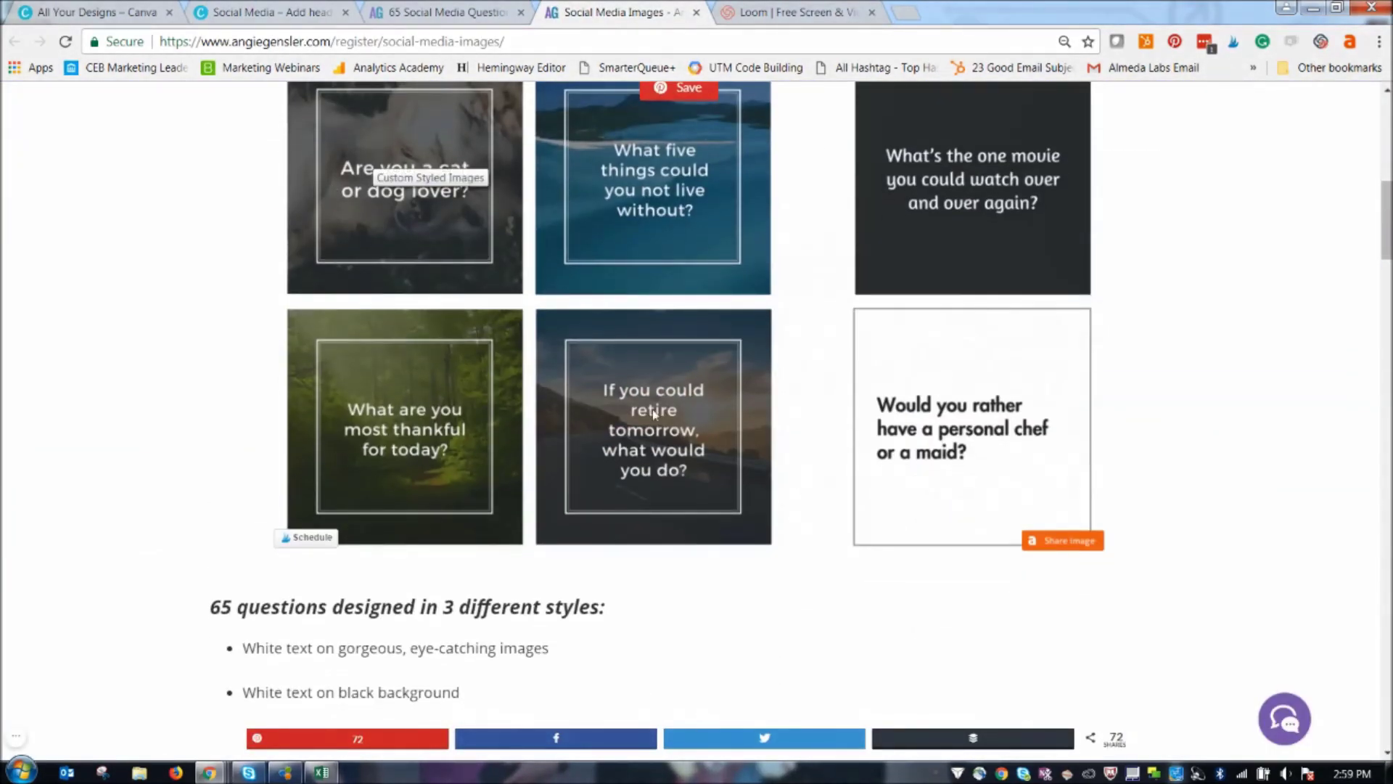
{"action": "left_click", "coordinate": [232, 12]}
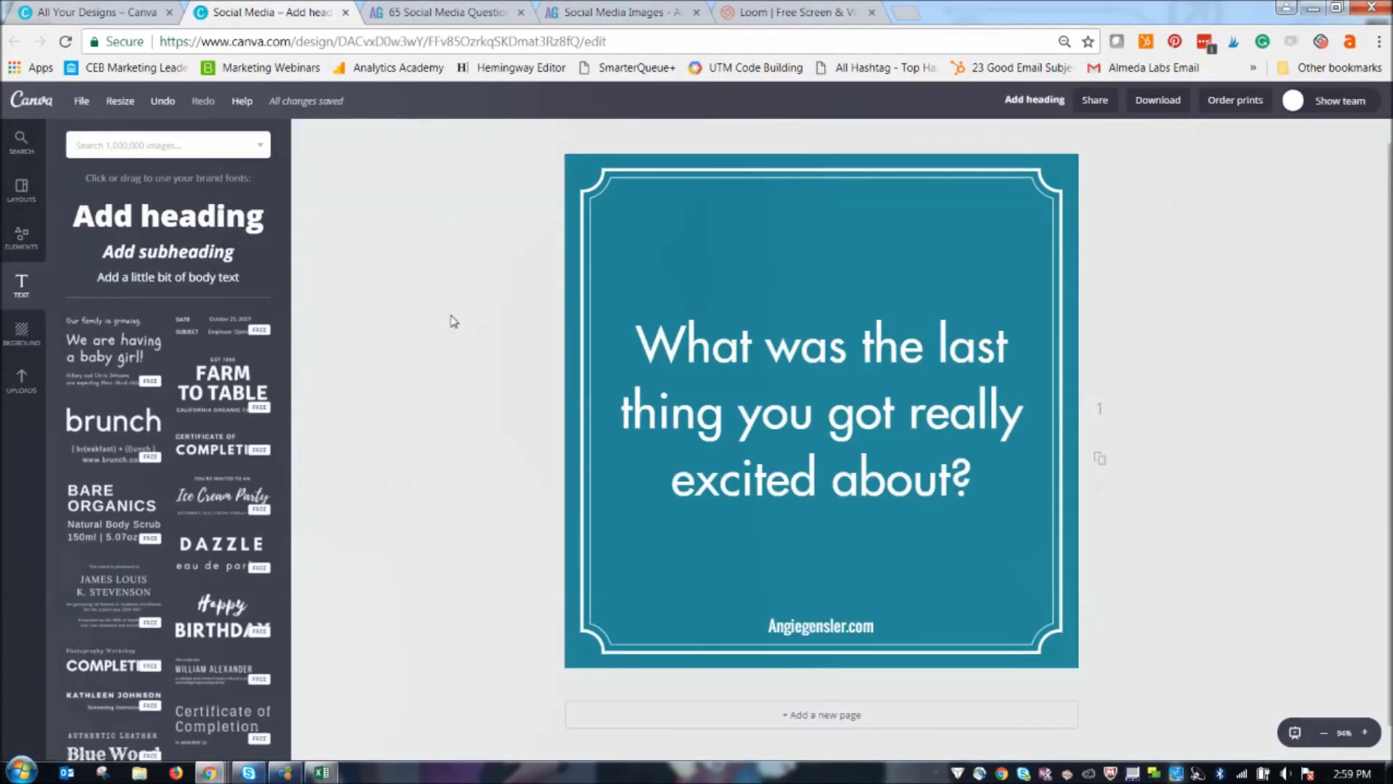
- Search Canva images for 'mountain' and browse the results
{"action": "left_click", "coordinate": [130, 152]}
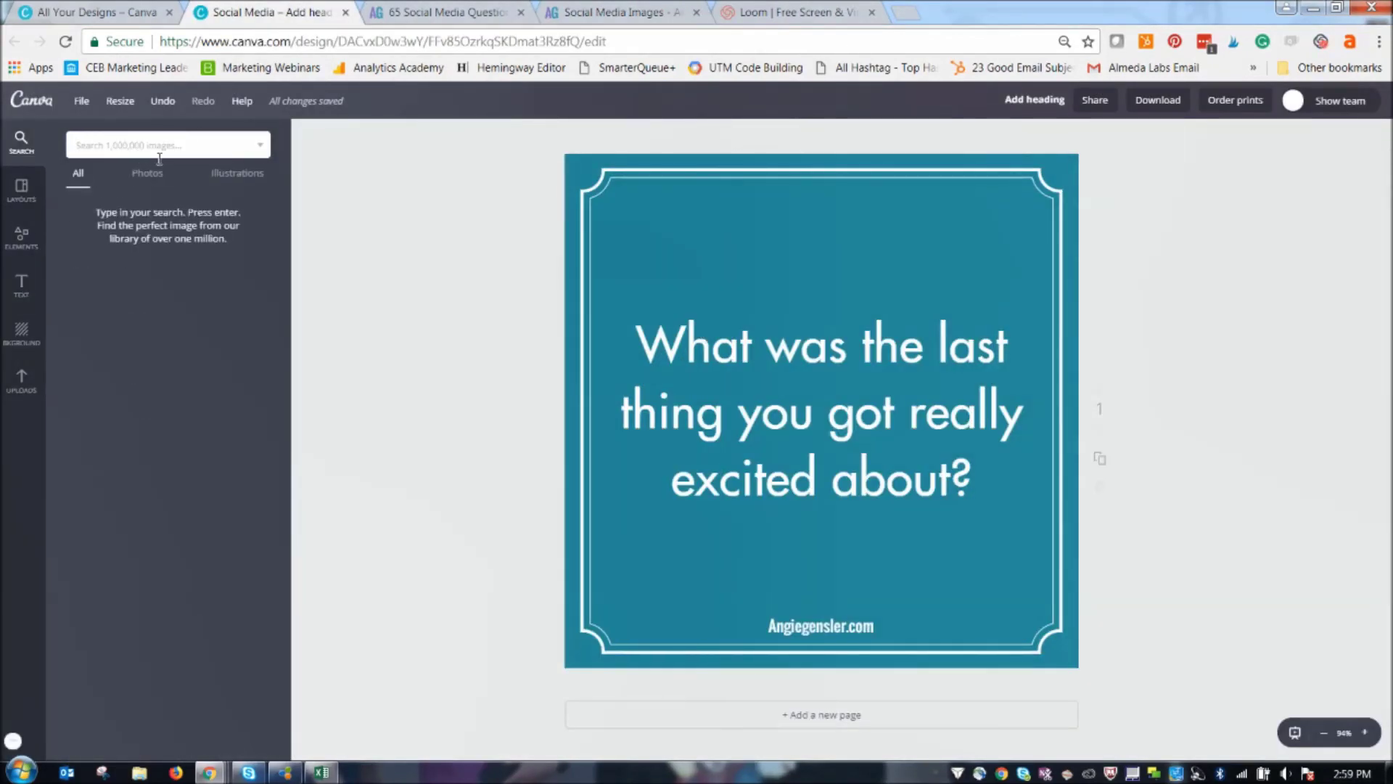
{"action": "type", "text": "mountain"}
{"action": "key", "text": "Return"}
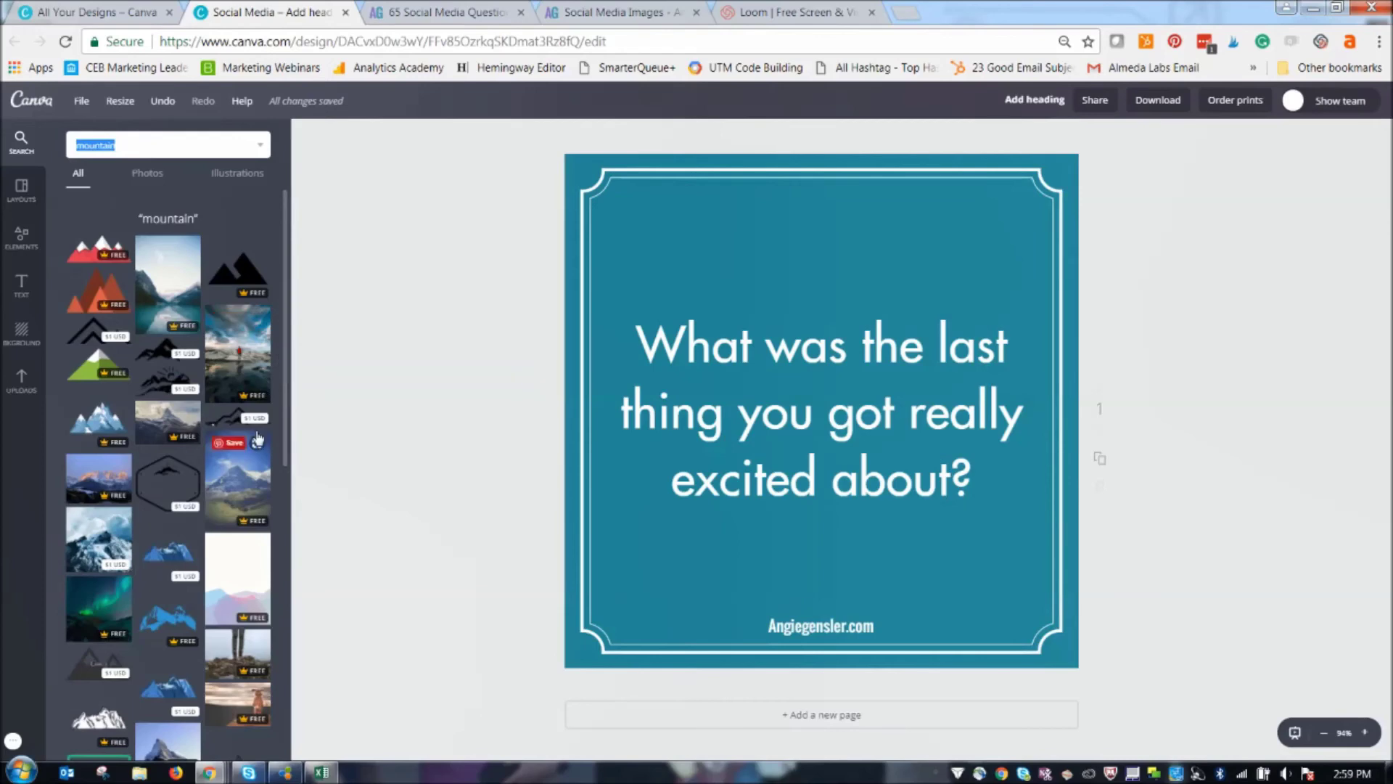
{"action": "scroll", "coordinate": [258, 441], "scroll_direction": "down", "scroll_amount": 5}
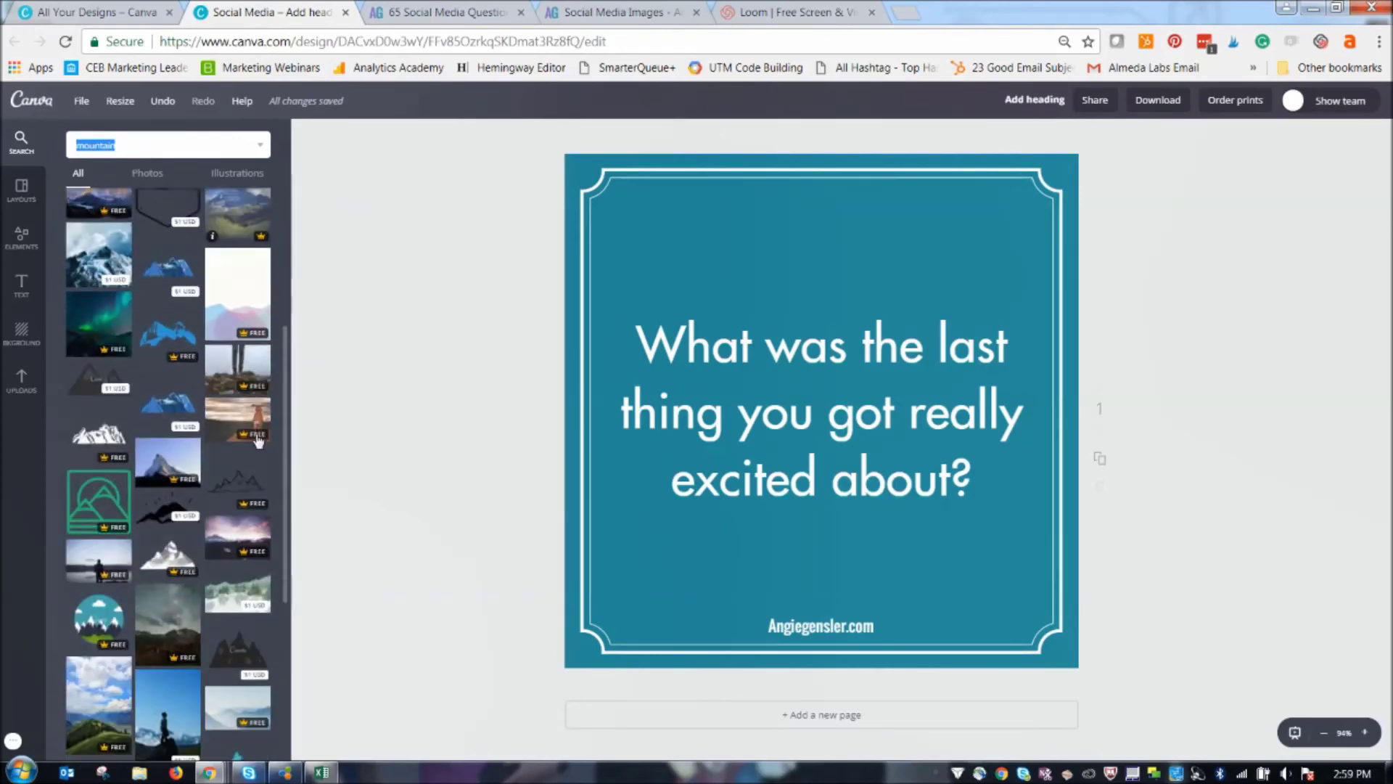
{"action": "scroll", "coordinate": [257, 444], "scroll_direction": "down", "scroll_amount": 4}
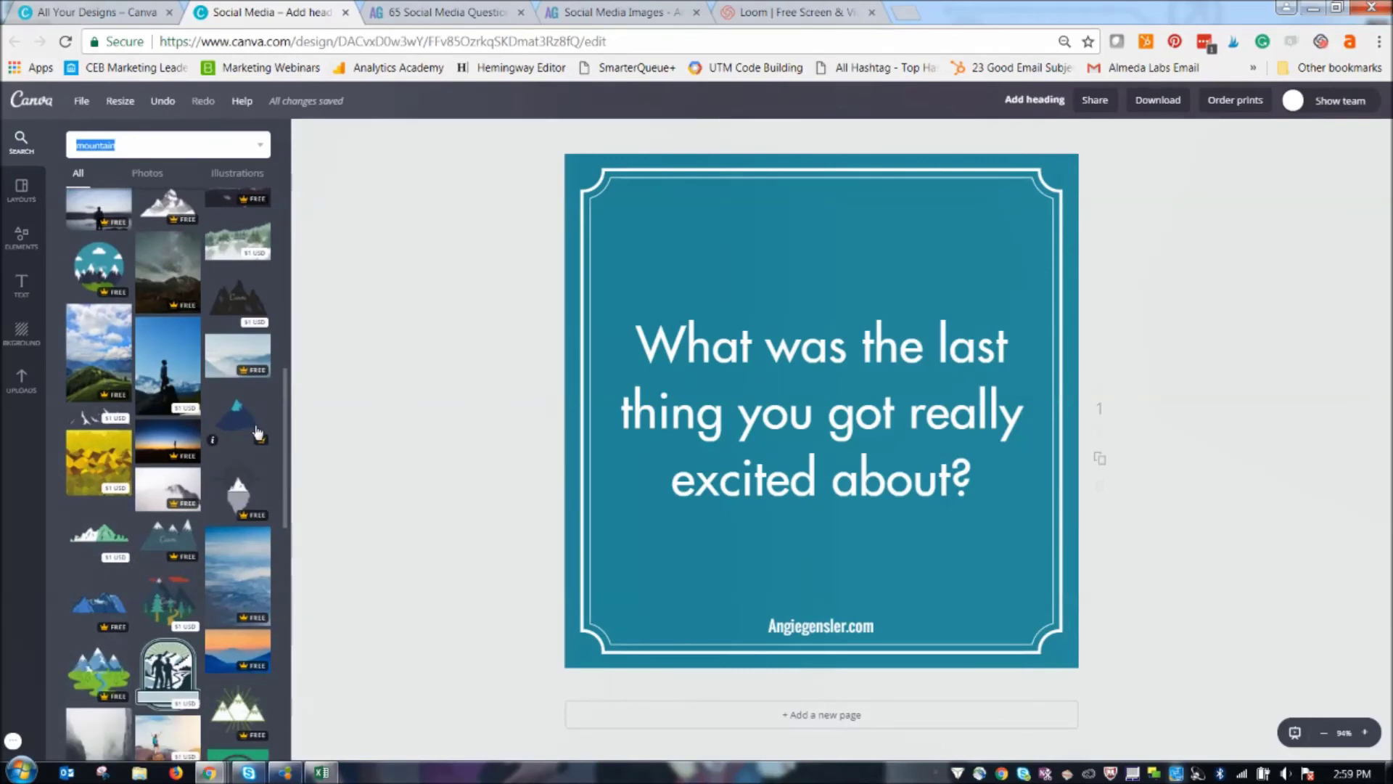
{"action": "scroll", "coordinate": [229, 311], "scroll_direction": "up", "scroll_amount": 10}
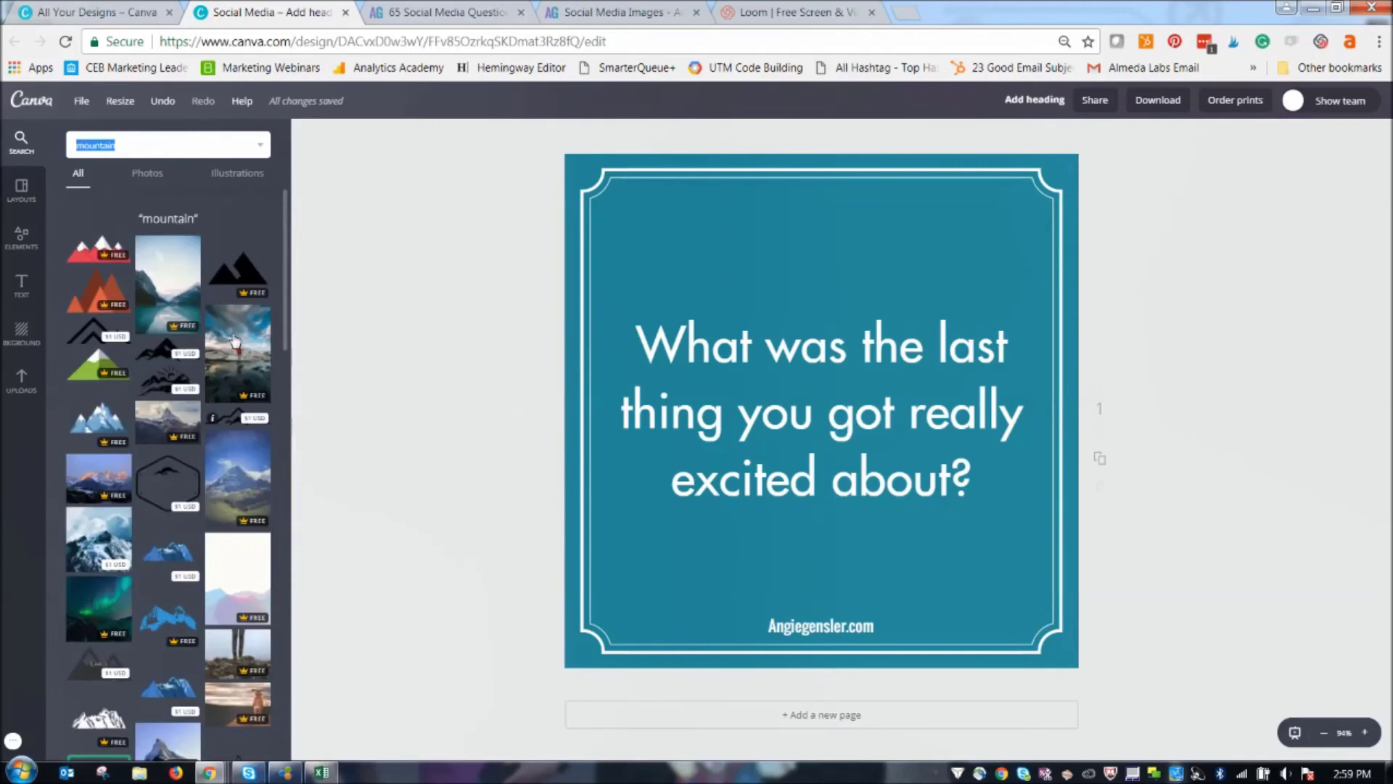
- Add the mountain-lake photo and stretch it to fill the whole square as the background
{"action": "left_click", "coordinate": [174, 274]}
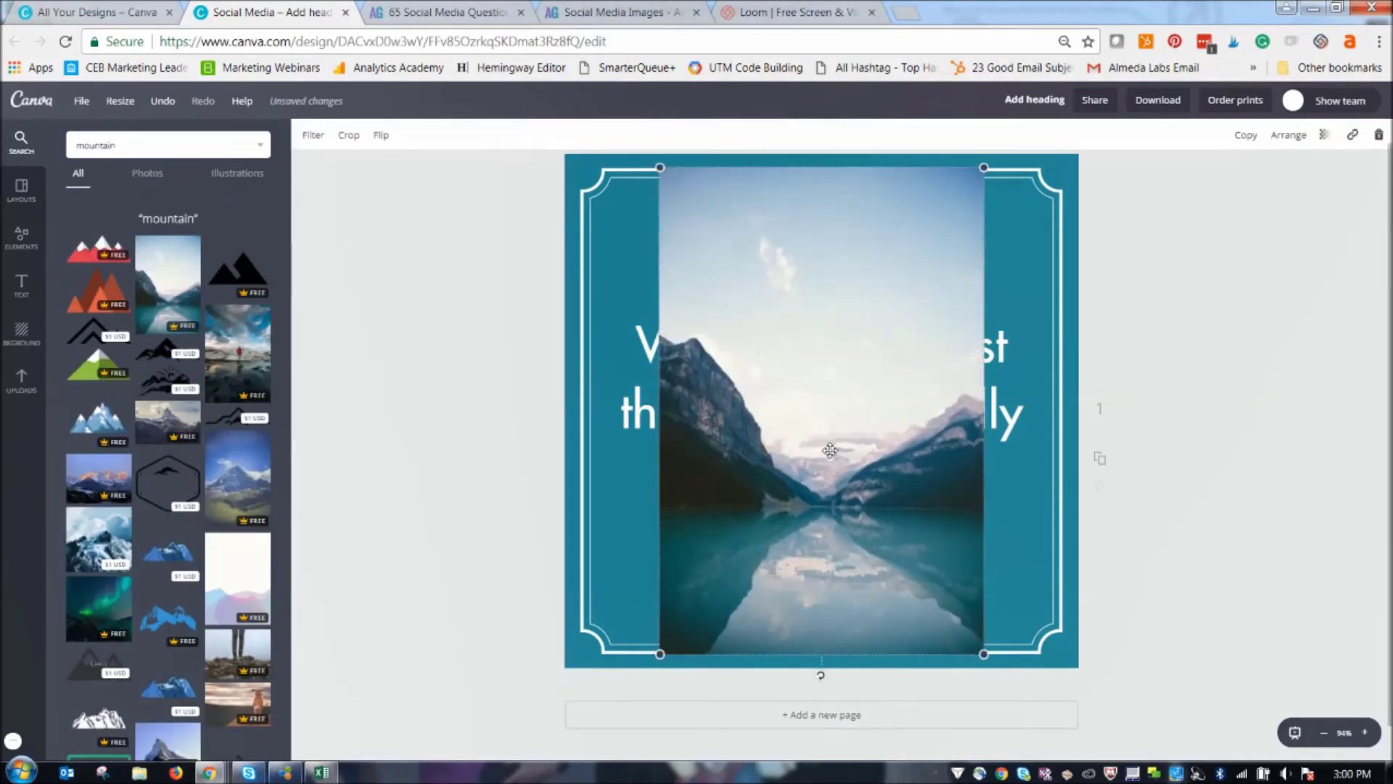
{"action": "left_click_drag", "start_coordinate": [811, 468], "coordinate": [1001, 193]}
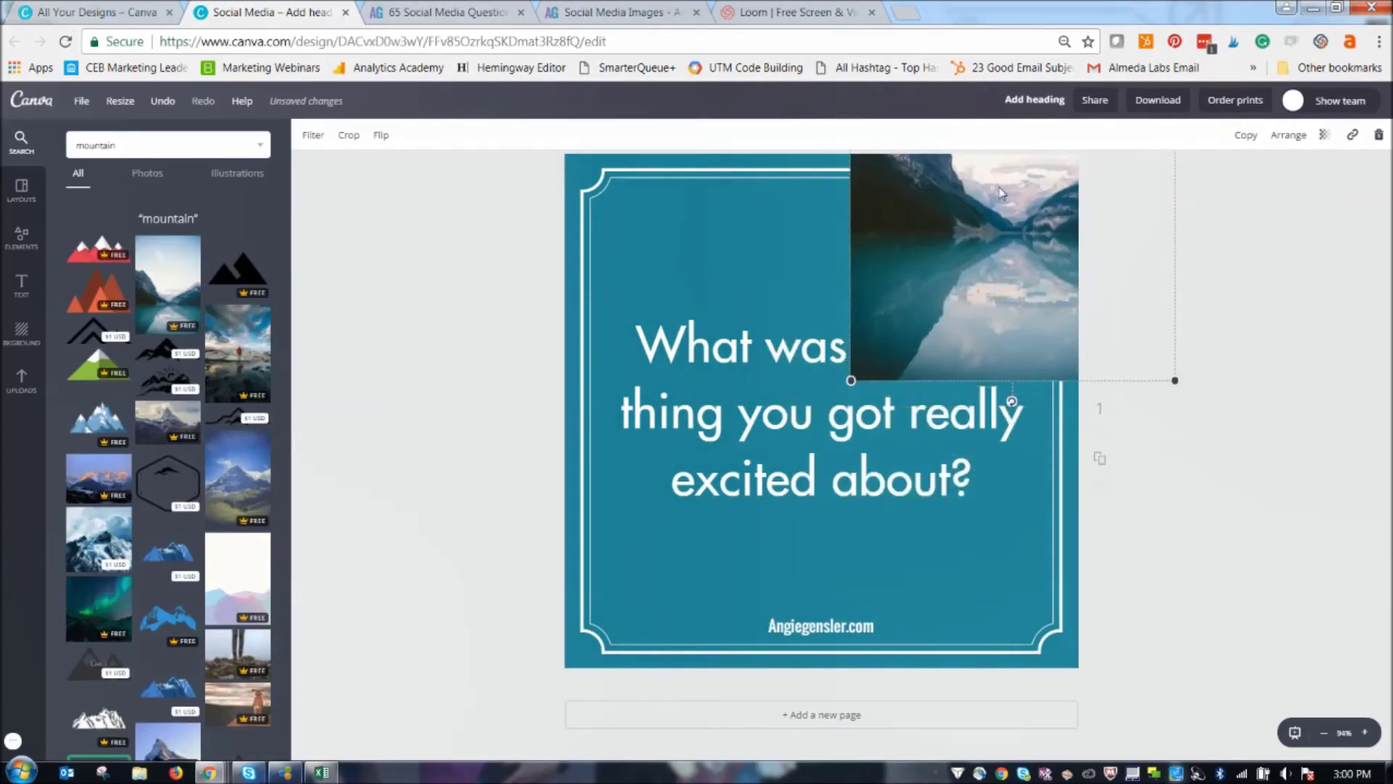
{"action": "left_click_drag", "start_coordinate": [852, 380], "coordinate": [560, 643]}
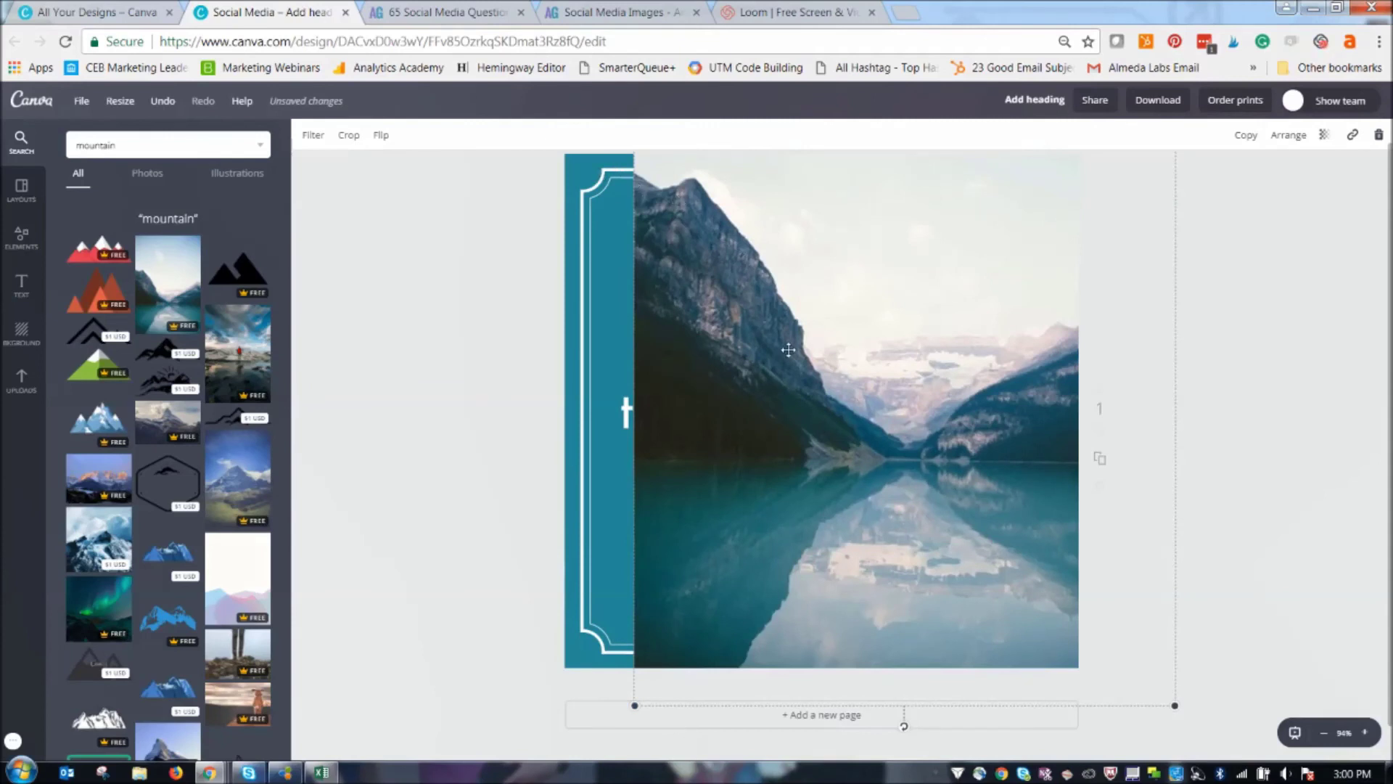
{"action": "left_click_drag", "start_coordinate": [788, 349], "coordinate": [695, 347]}
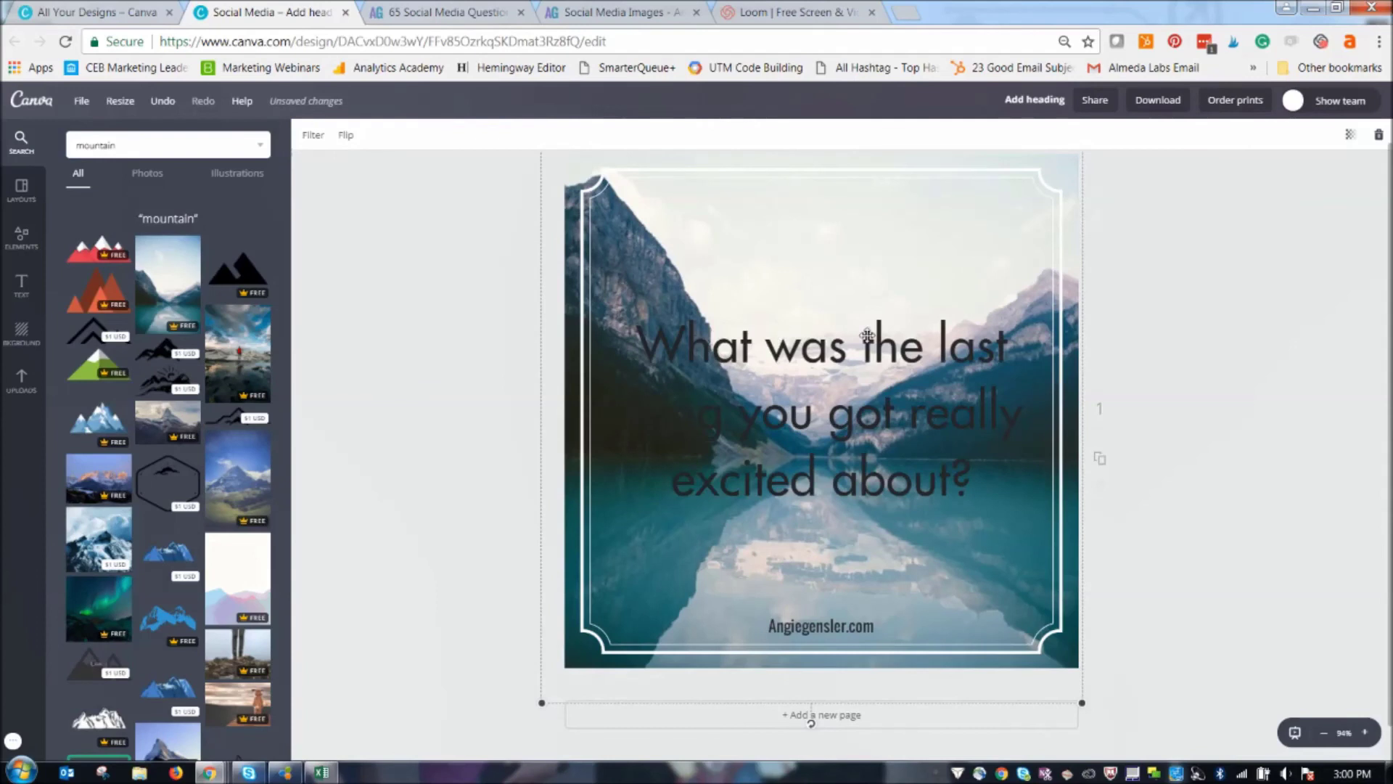
{"action": "left_click", "coordinate": [1219, 324]}
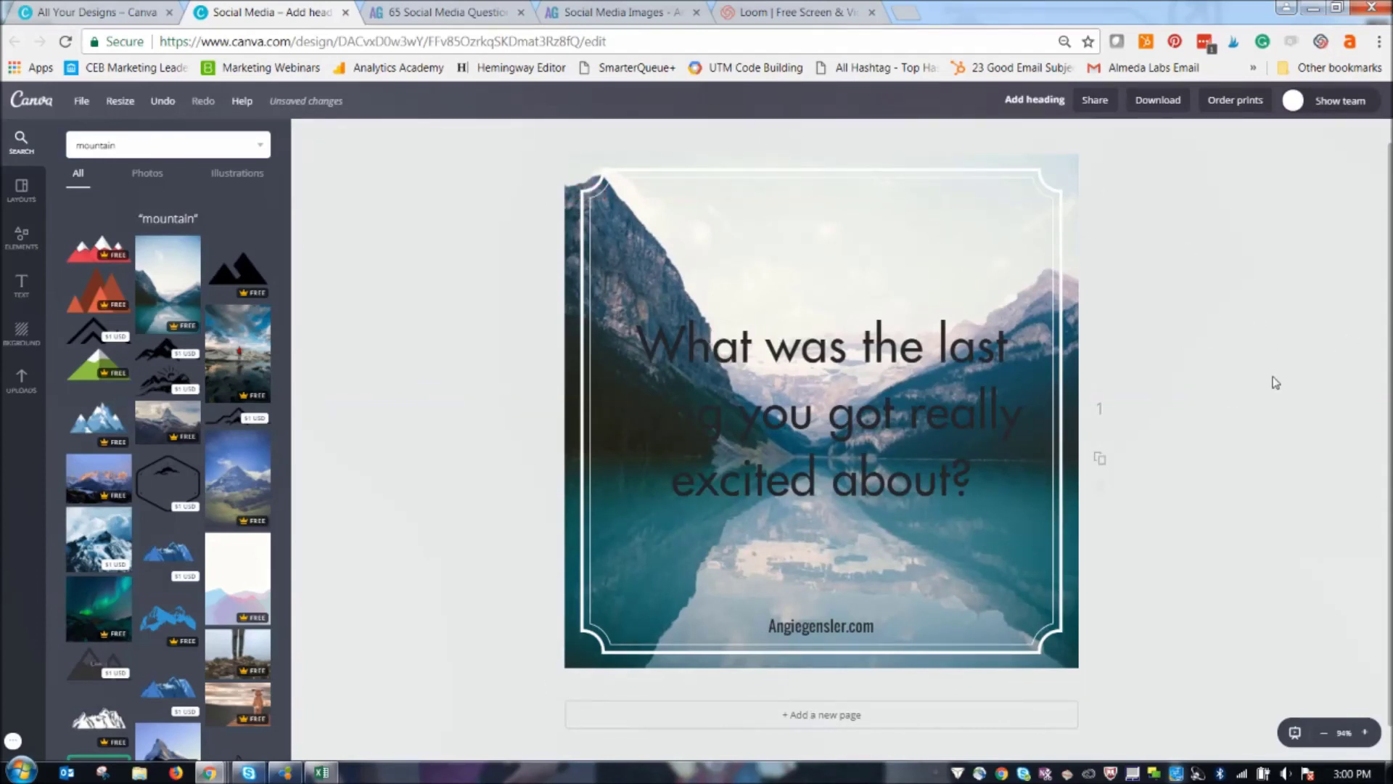
{"action": "left_click", "coordinate": [918, 468]}
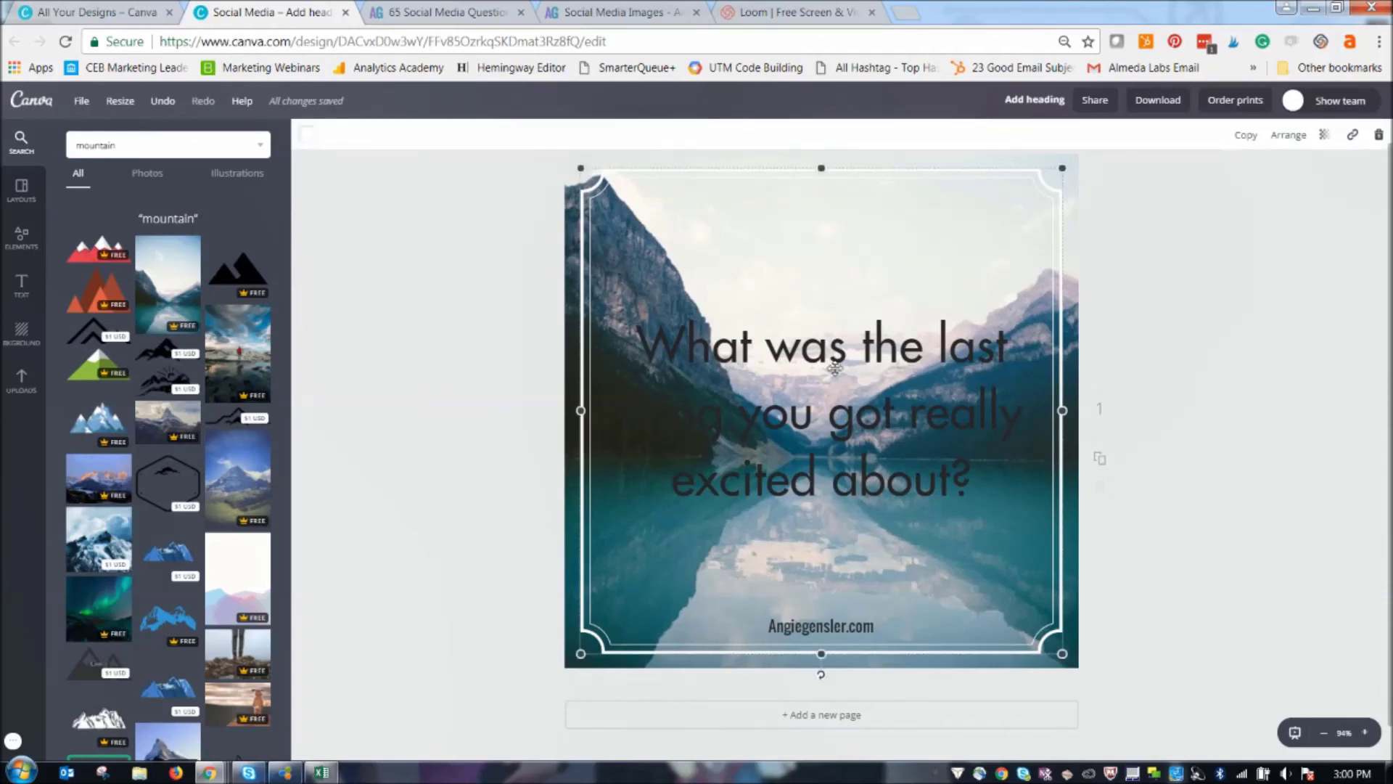
{"action": "left_click", "coordinate": [1184, 290]}
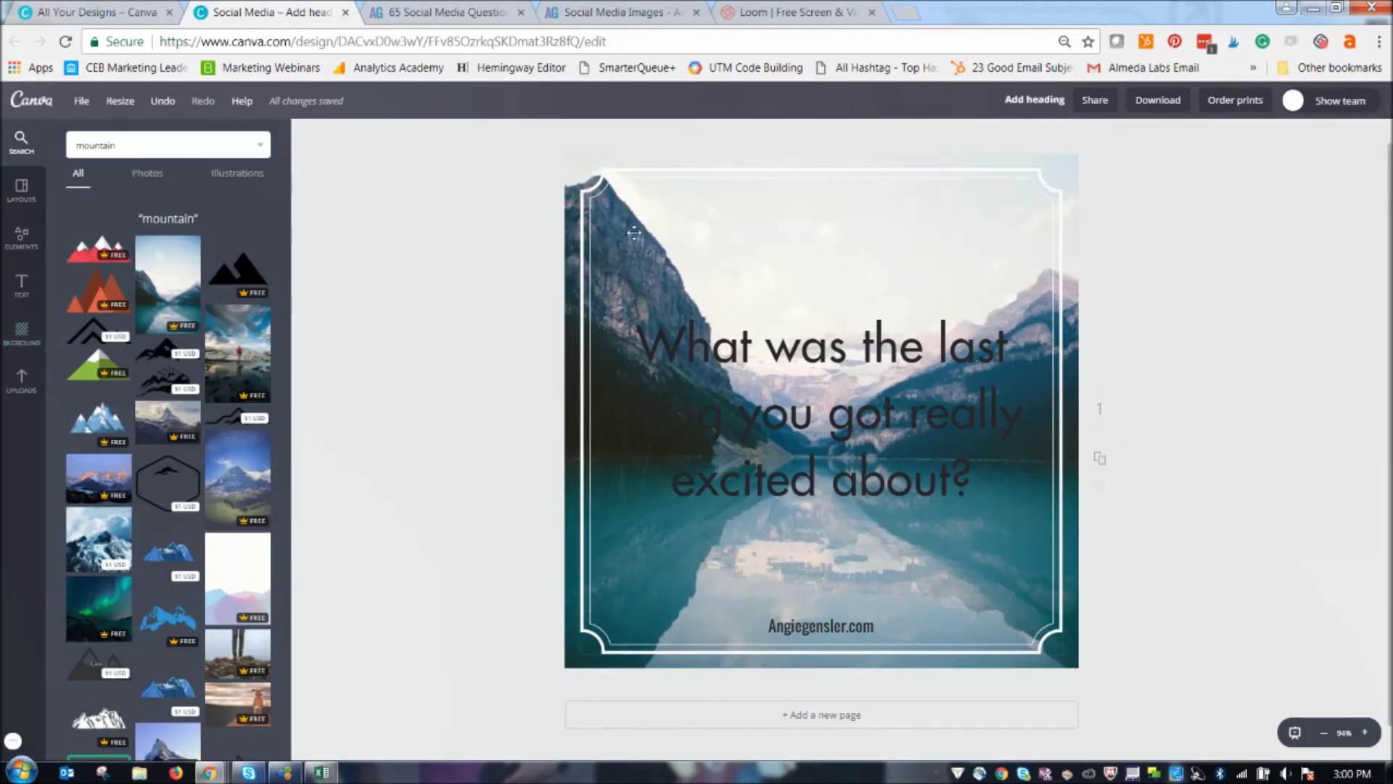
- Compare Edge, Grayscale and Nordic filters on the background photo, then apply Cali
{"action": "left_click", "coordinate": [1072, 161]}
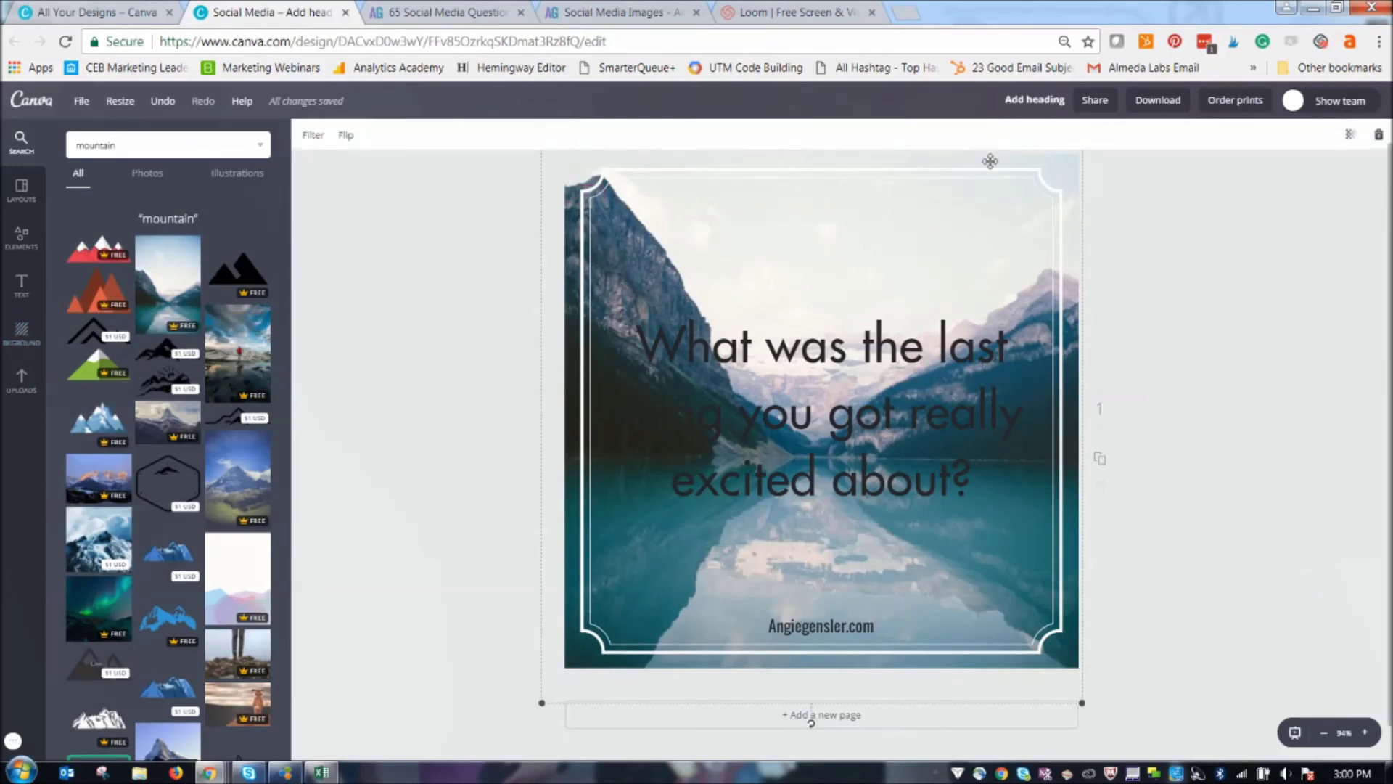
{"action": "left_click", "coordinate": [313, 137]}
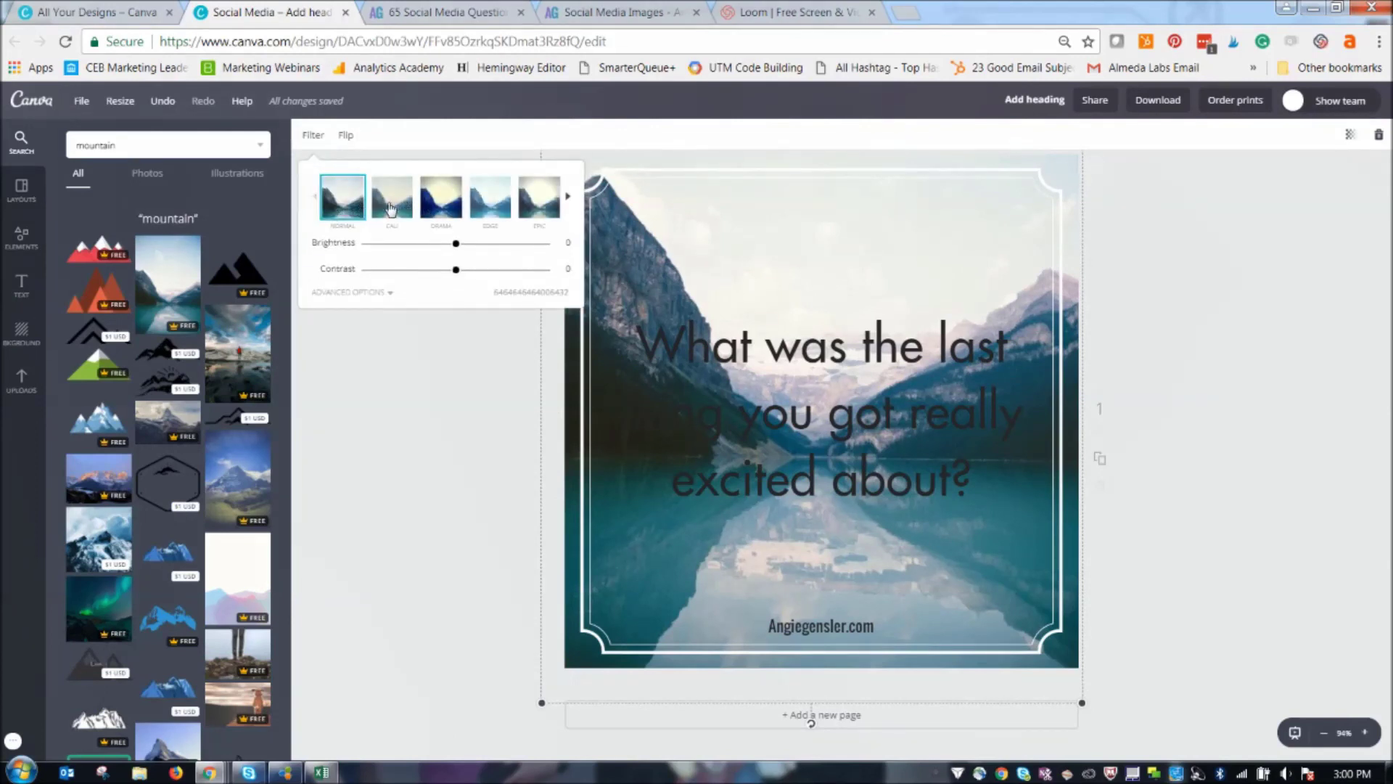
{"action": "left_click", "coordinate": [391, 209]}
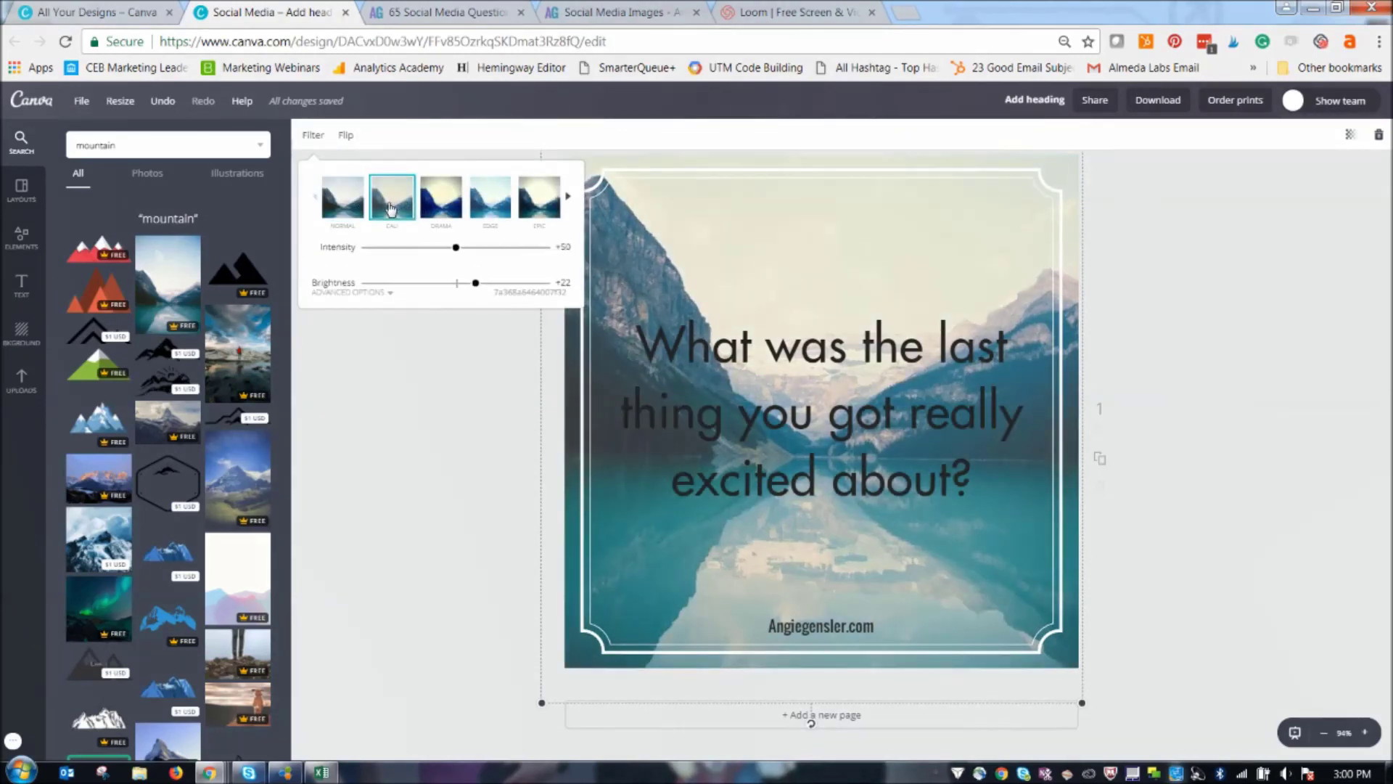
{"action": "left_click", "coordinate": [485, 202]}
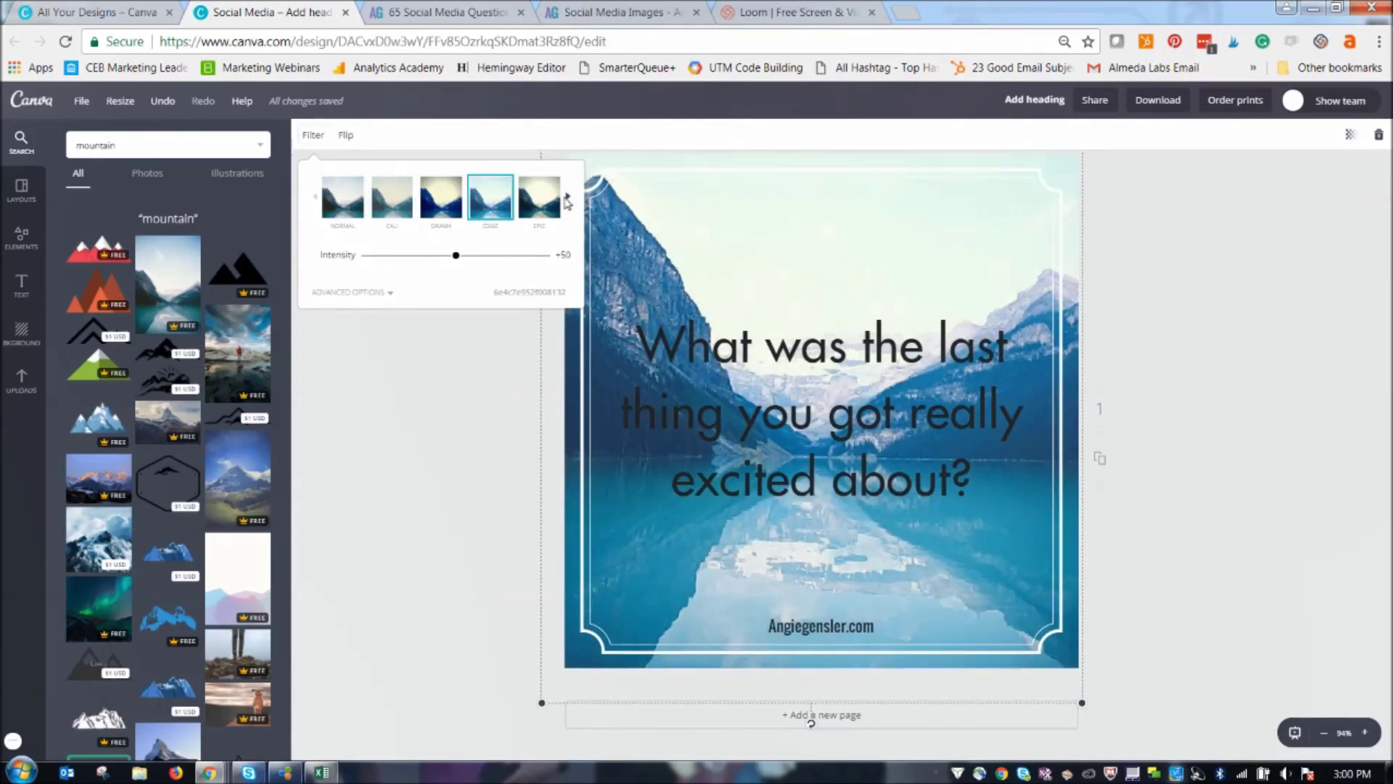
{"action": "left_click", "coordinate": [568, 198]}
{"action": "left_click", "coordinate": [506, 202]}
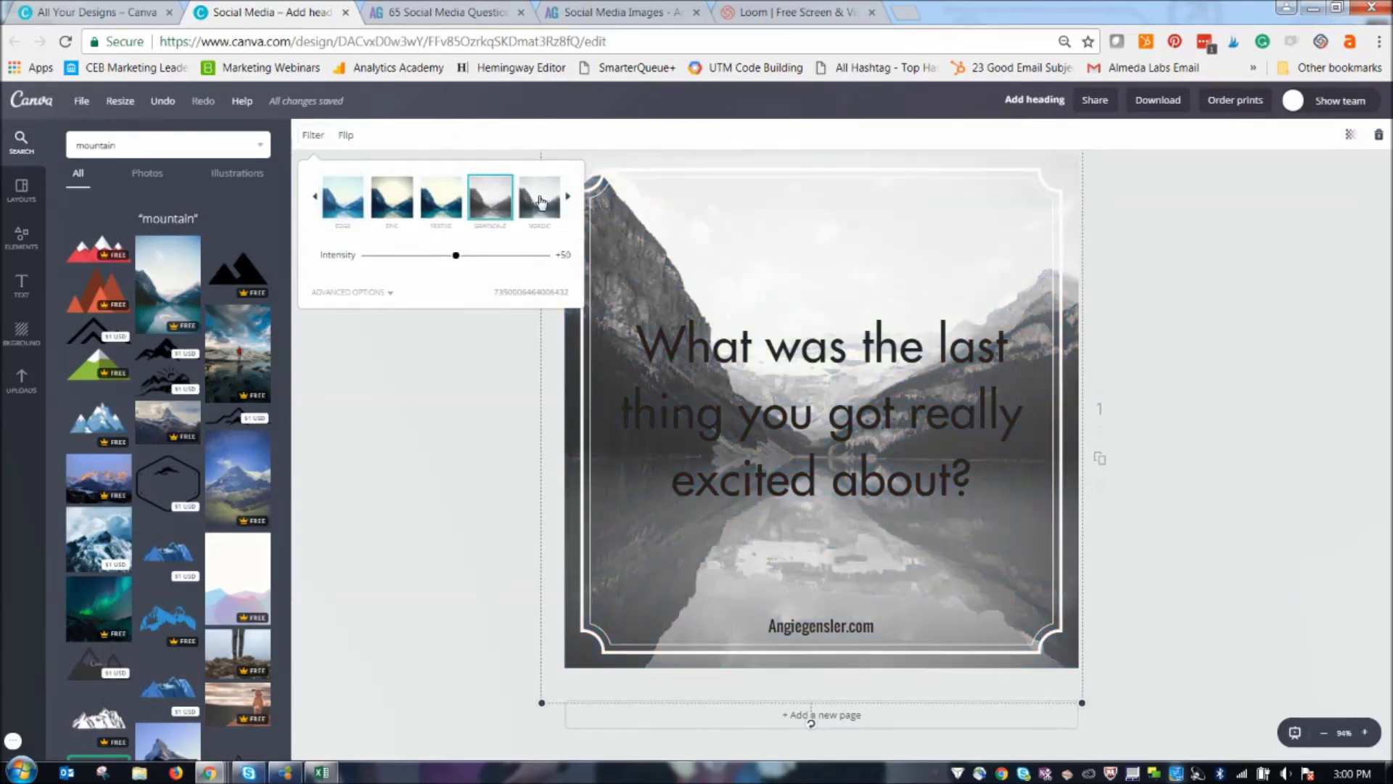
{"action": "left_click", "coordinate": [541, 202]}
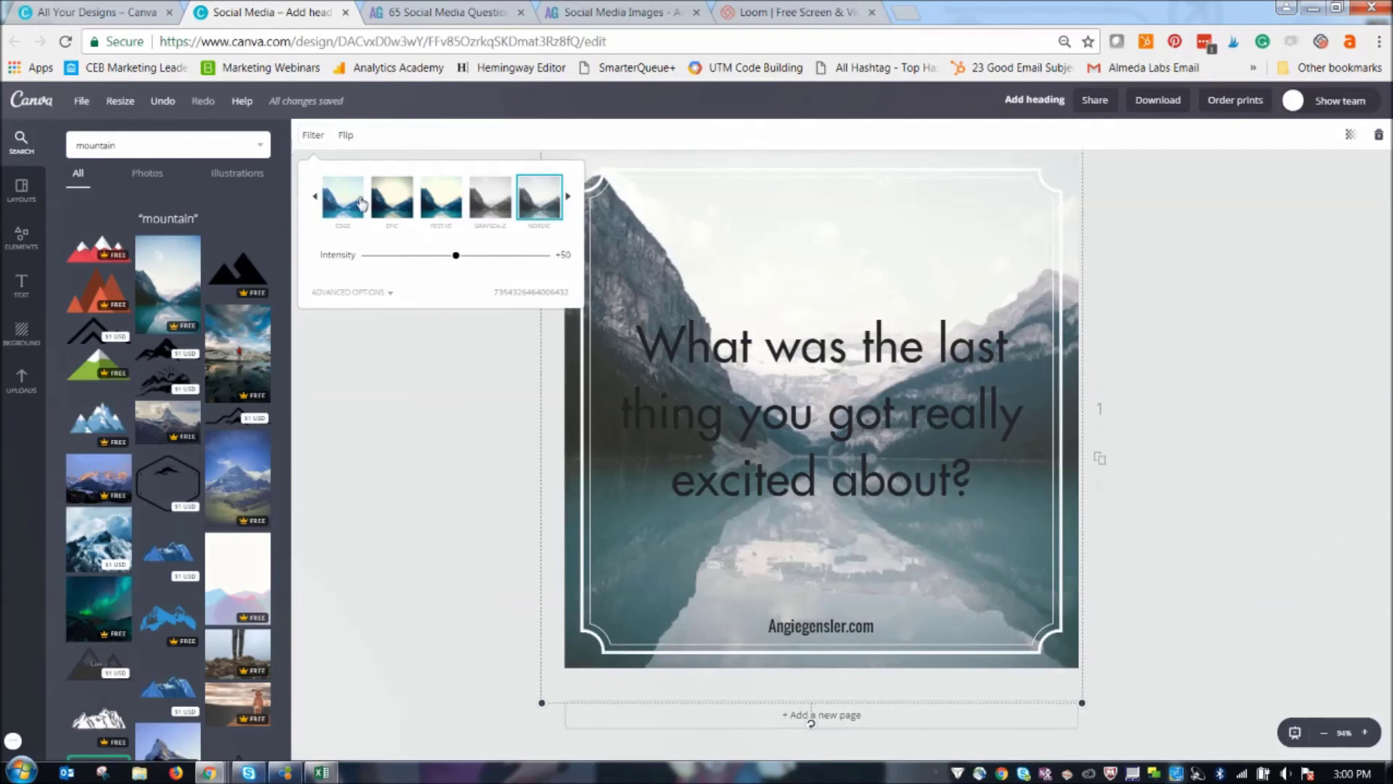
{"action": "left_click", "coordinate": [321, 208]}
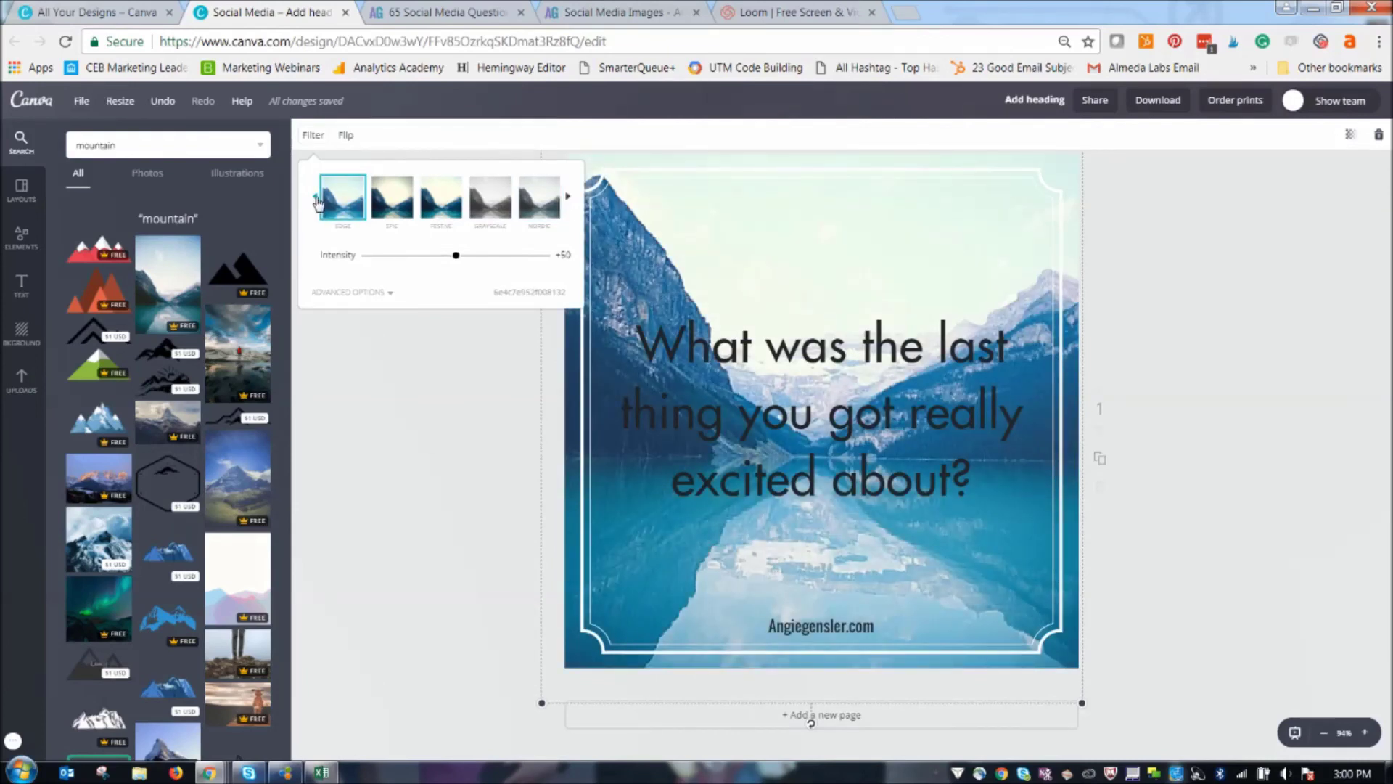
{"action": "left_click", "coordinate": [313, 197]}
{"action": "left_click", "coordinate": [347, 216]}
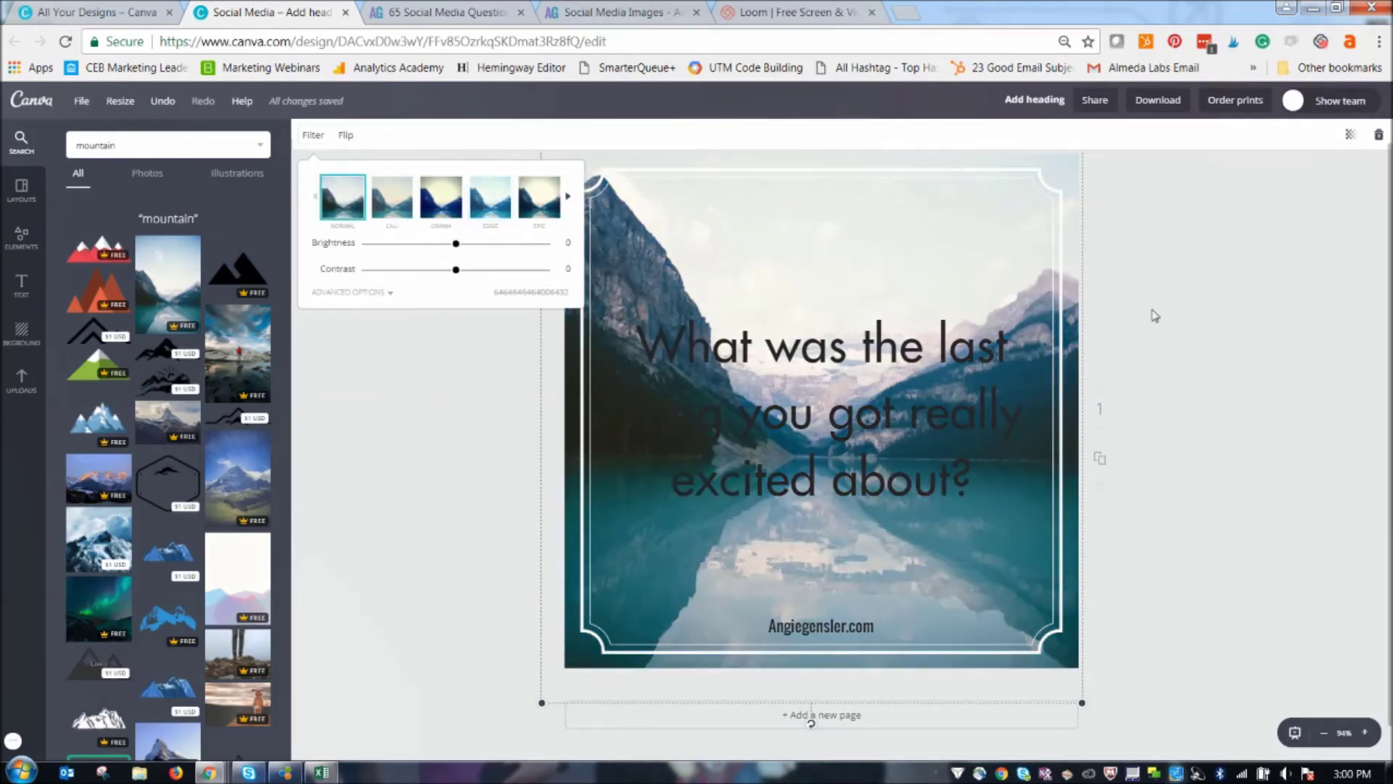
{"action": "left_click", "coordinate": [377, 209]}
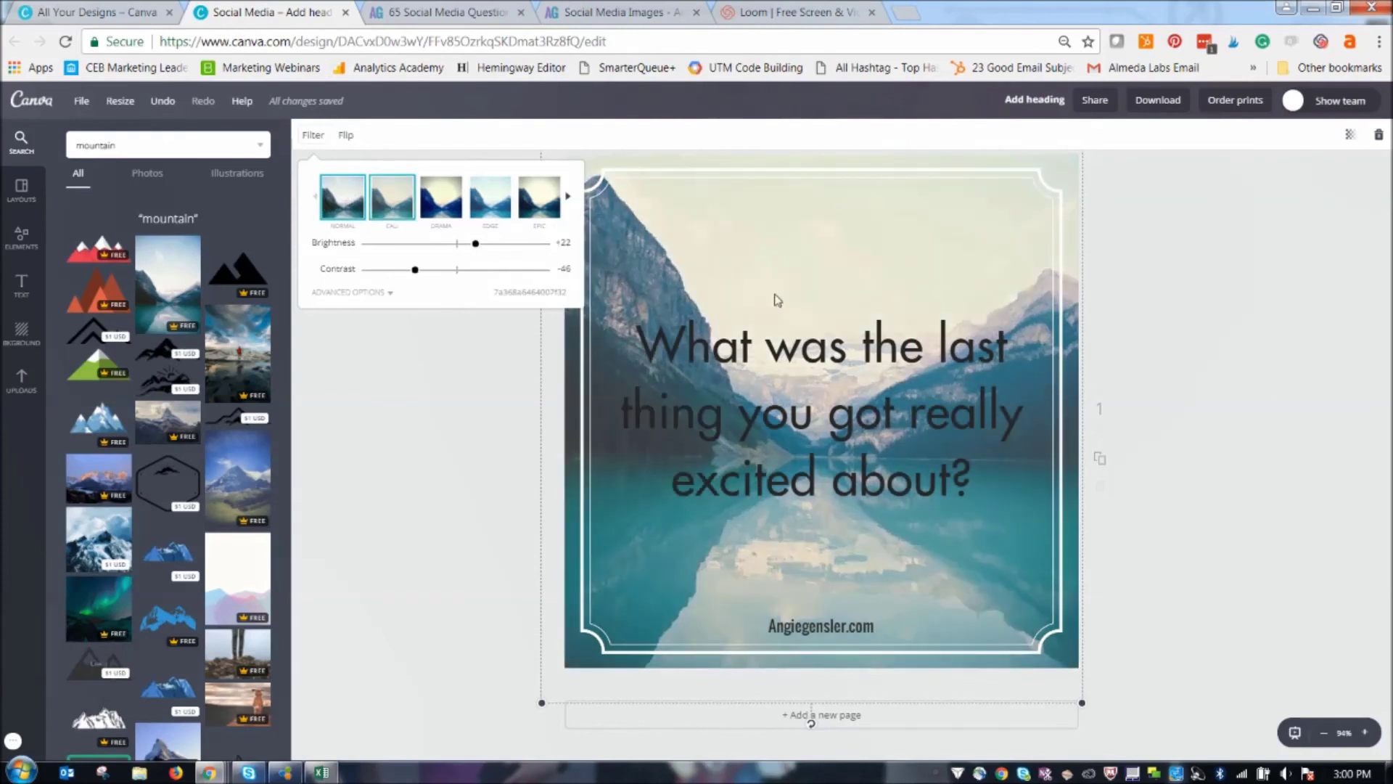
{"action": "left_click", "coordinate": [1271, 363]}
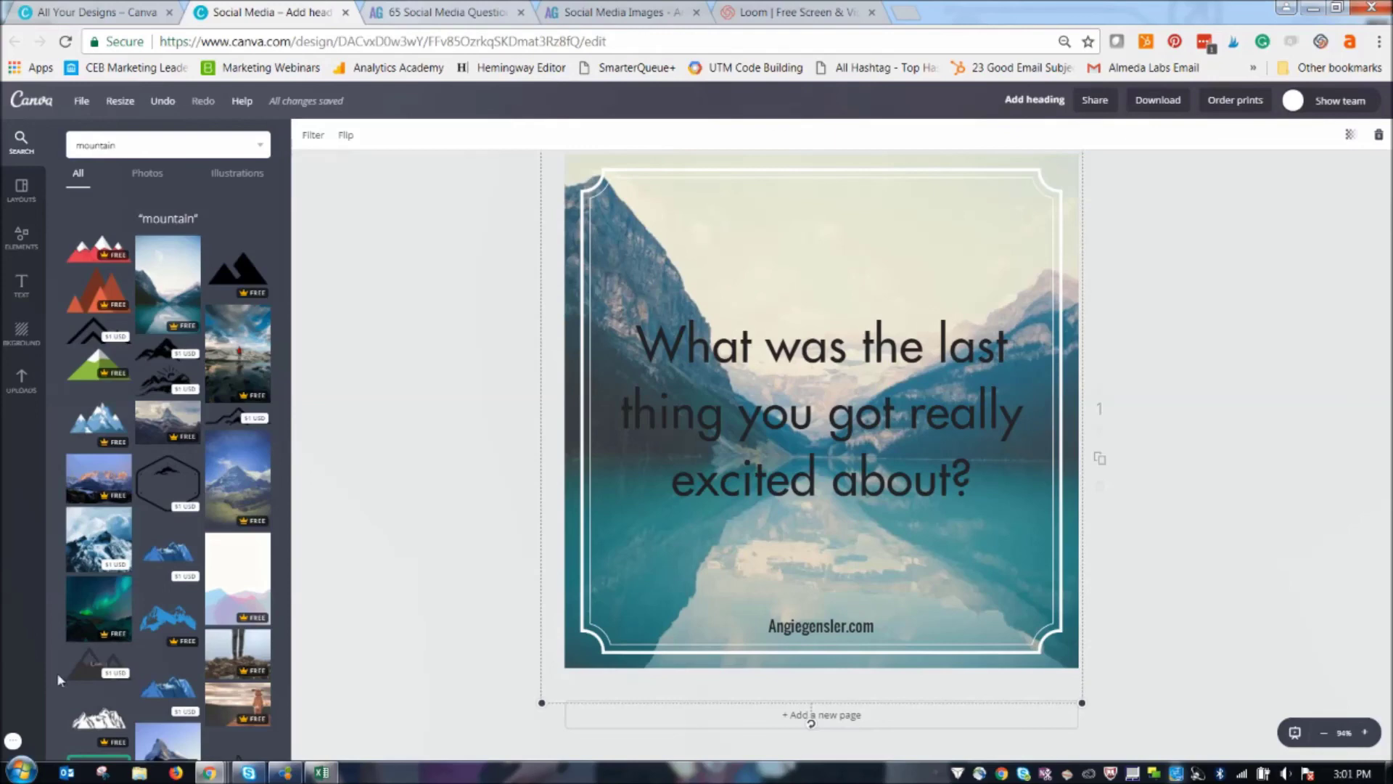
- Briefly check the January 2018 content calendar PDF, then hide it
{"action": "mouse_move", "coordinate": [288, 774]}
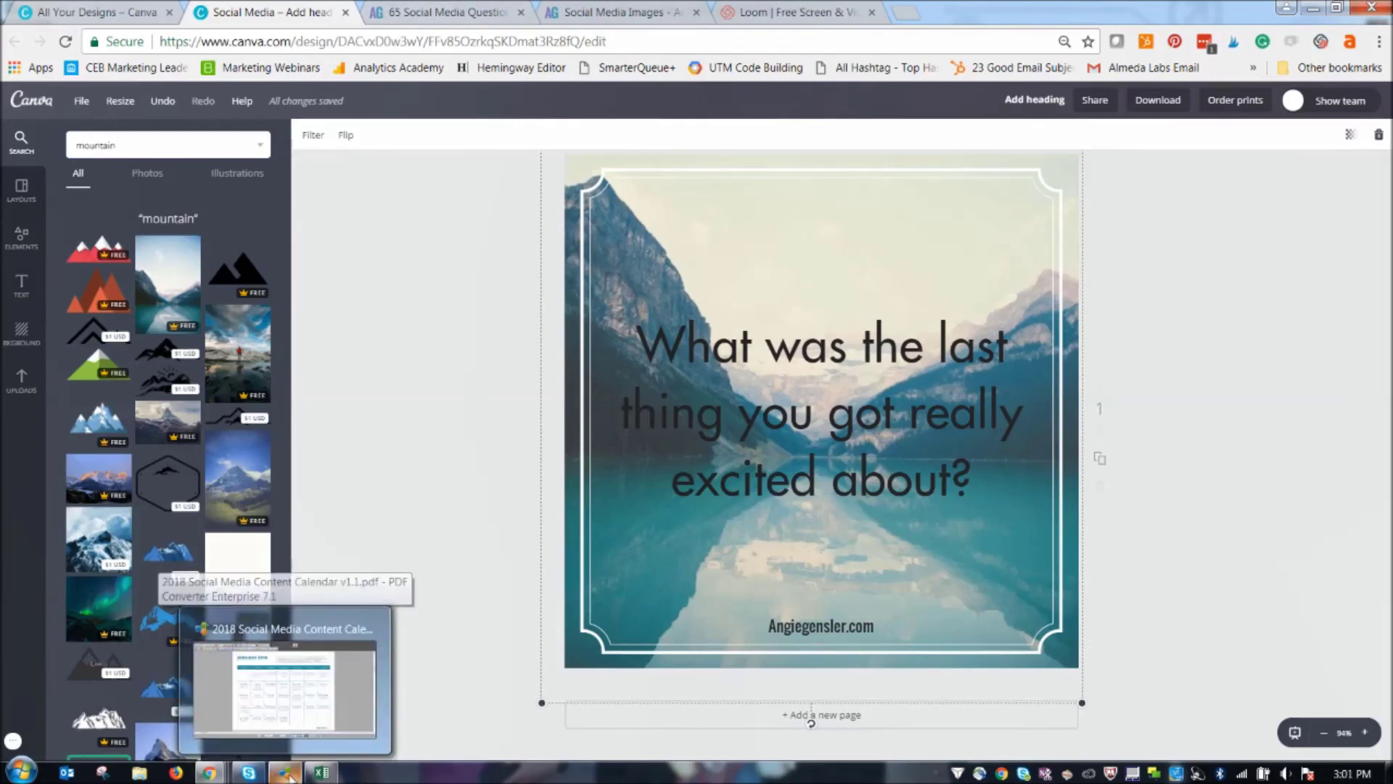
{"action": "left_click", "coordinate": [288, 775]}
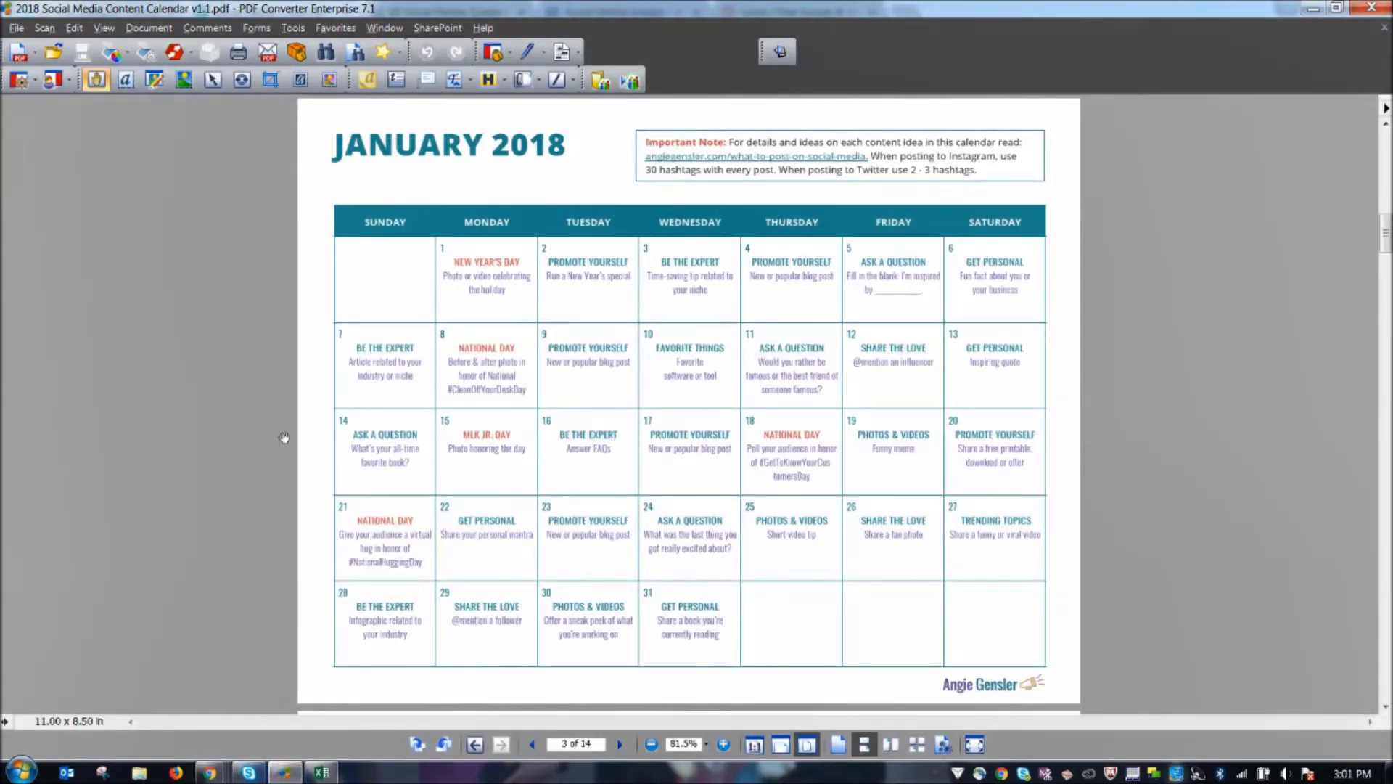
{"action": "left_click", "coordinate": [286, 775]}
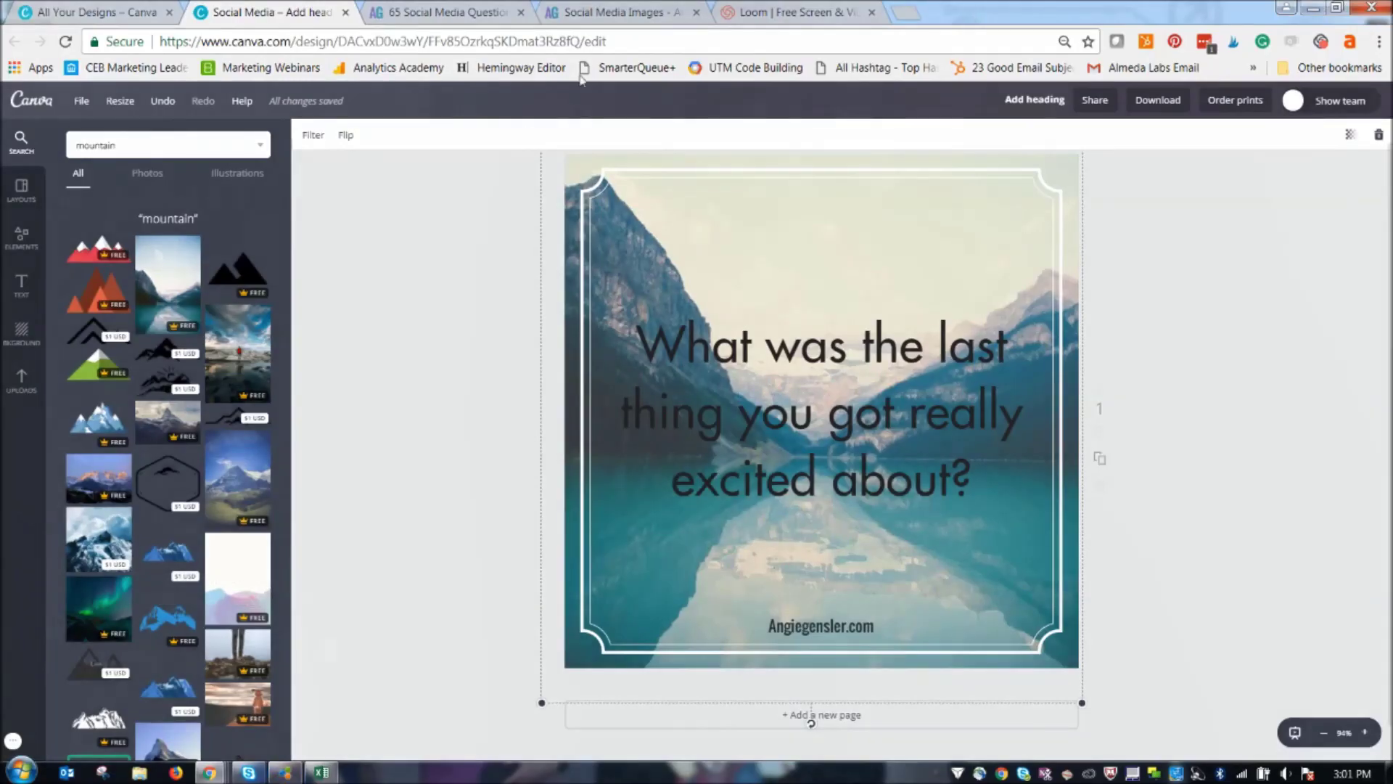
- Return to the Social Media Images page at its 'Take the Stress out of Social Media' banner
{"action": "left_click", "coordinate": [591, 20]}
{"action": "scroll", "coordinate": [635, 141], "scroll_direction": "up", "scroll_amount": 4}
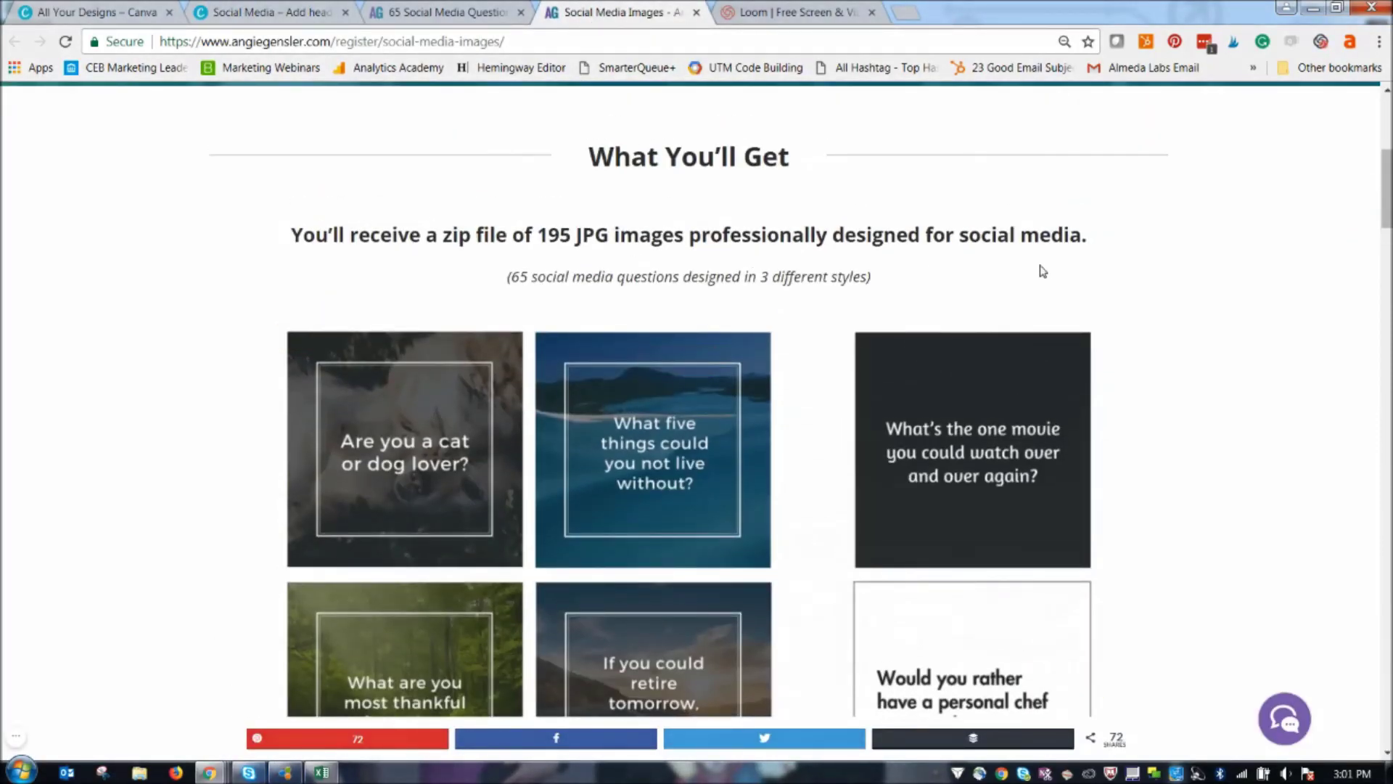
{"action": "scroll", "coordinate": [1145, 268], "scroll_direction": "up", "scroll_amount": 6}
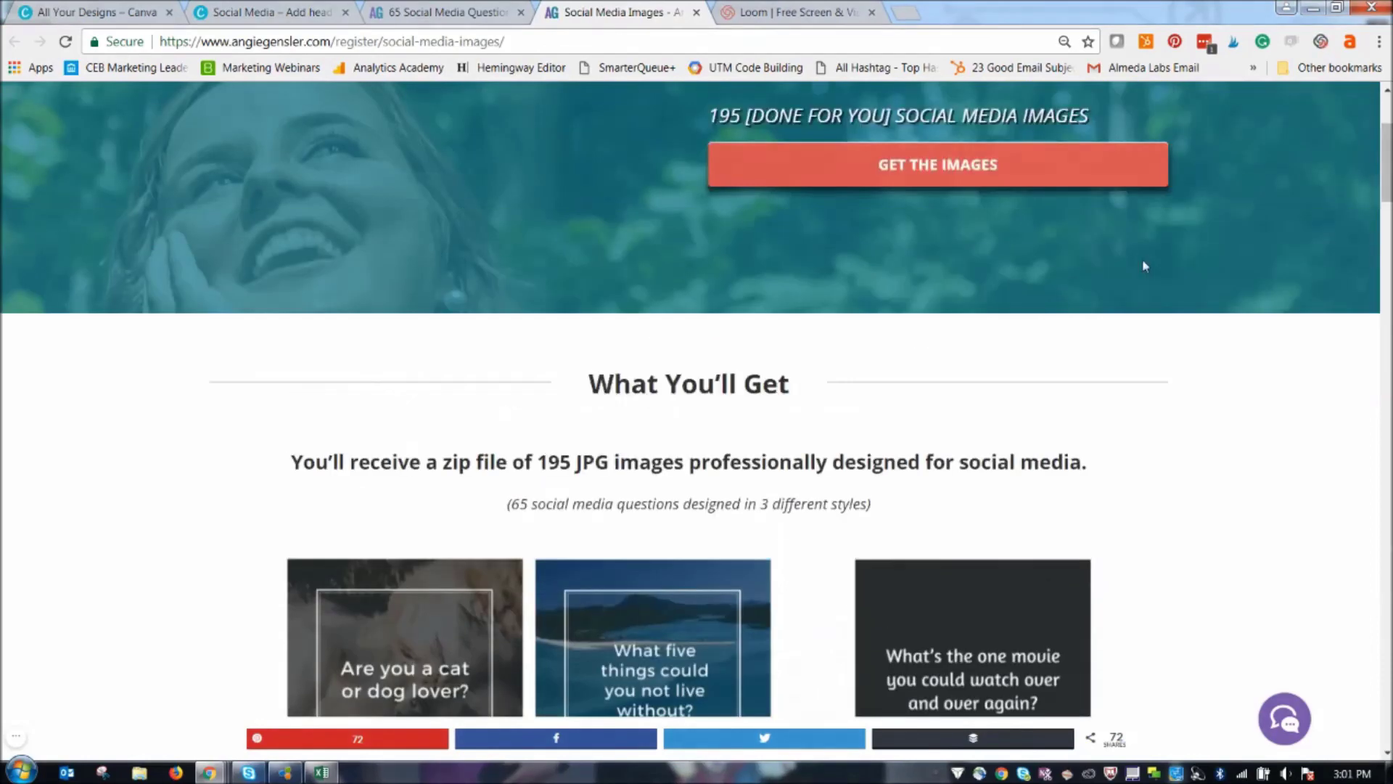